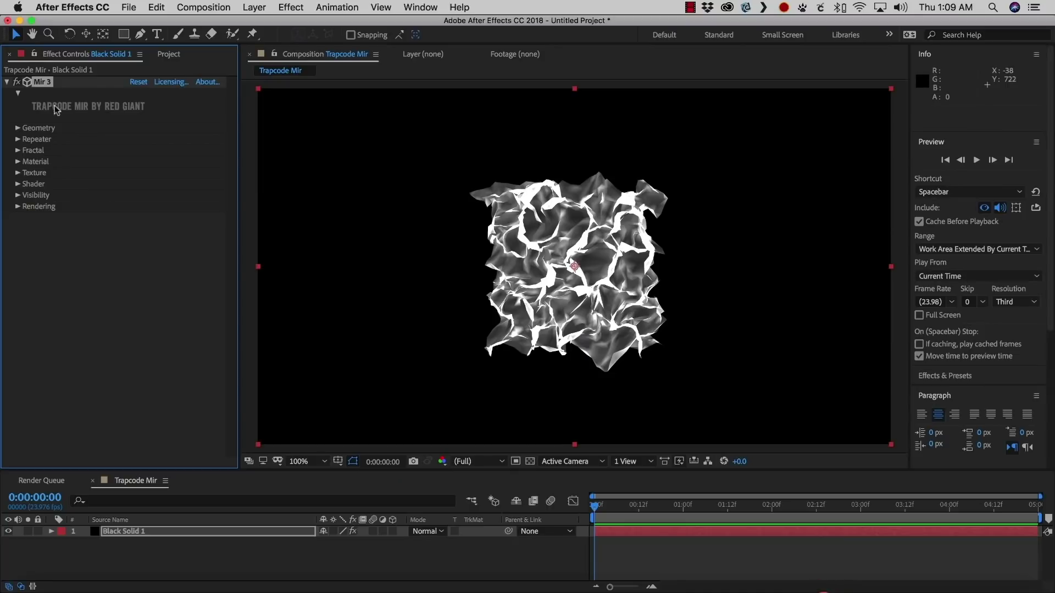
Set the Mir effect's base geometry to OBJ Model and load the Heart model from the OBJ library.
{"action": "left_click", "coordinate": [17, 128]}
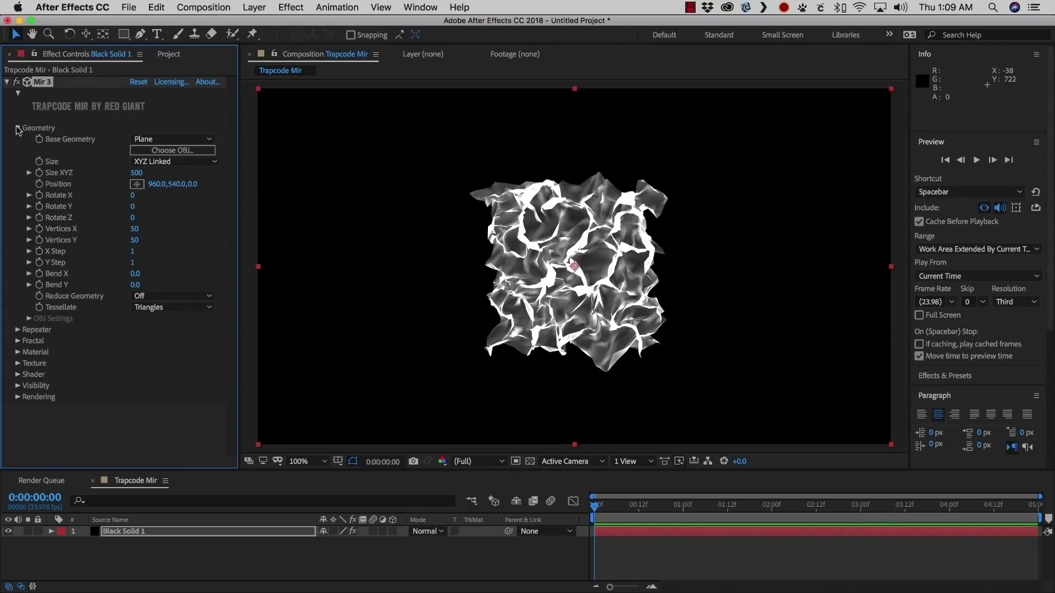
{"action": "left_click", "coordinate": [147, 140]}
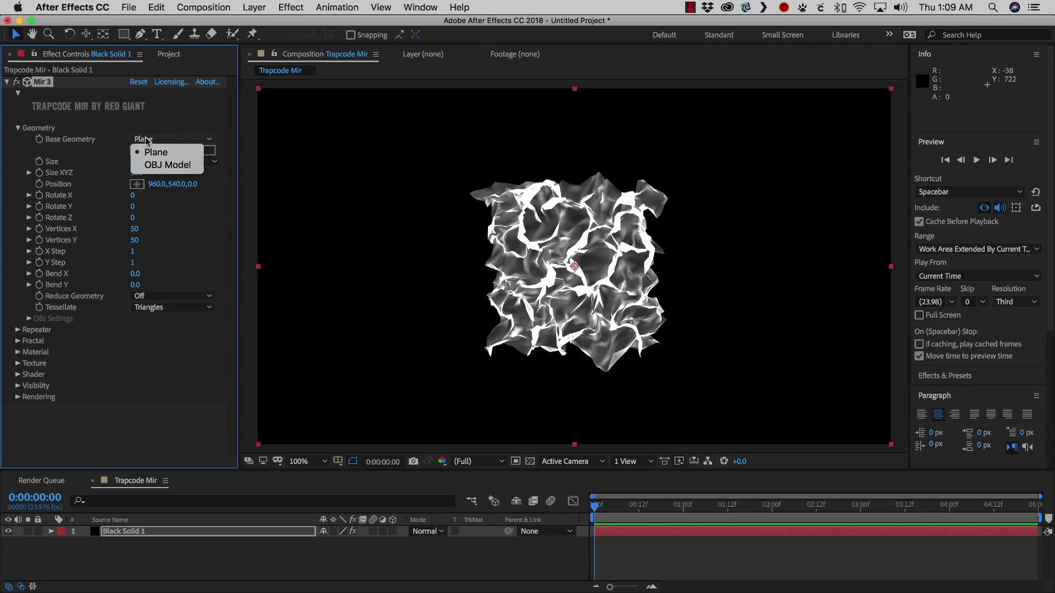
{"action": "left_click", "coordinate": [149, 165]}
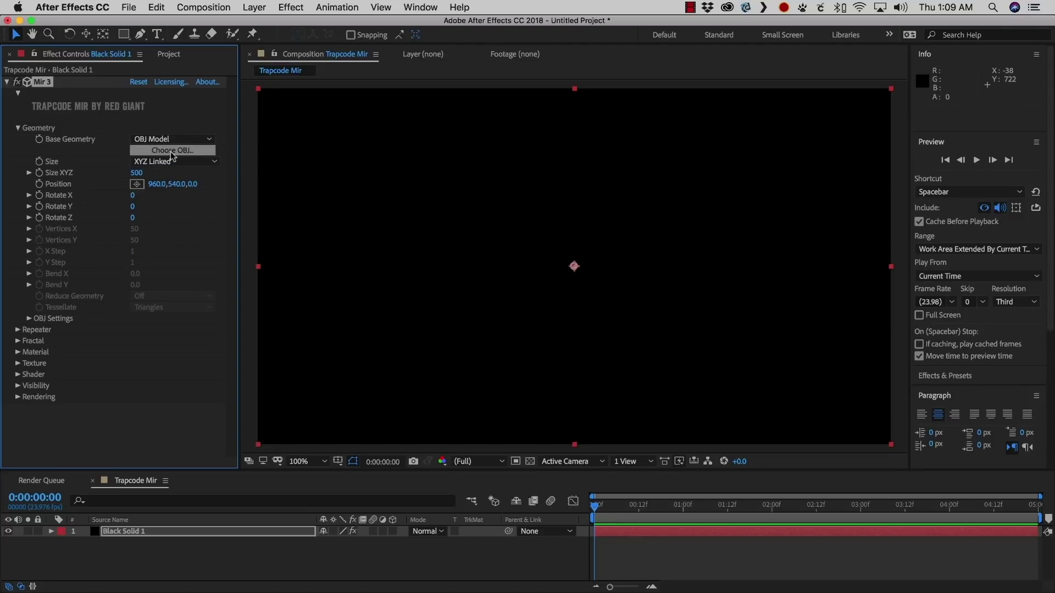
{"action": "left_click", "coordinate": [170, 150]}
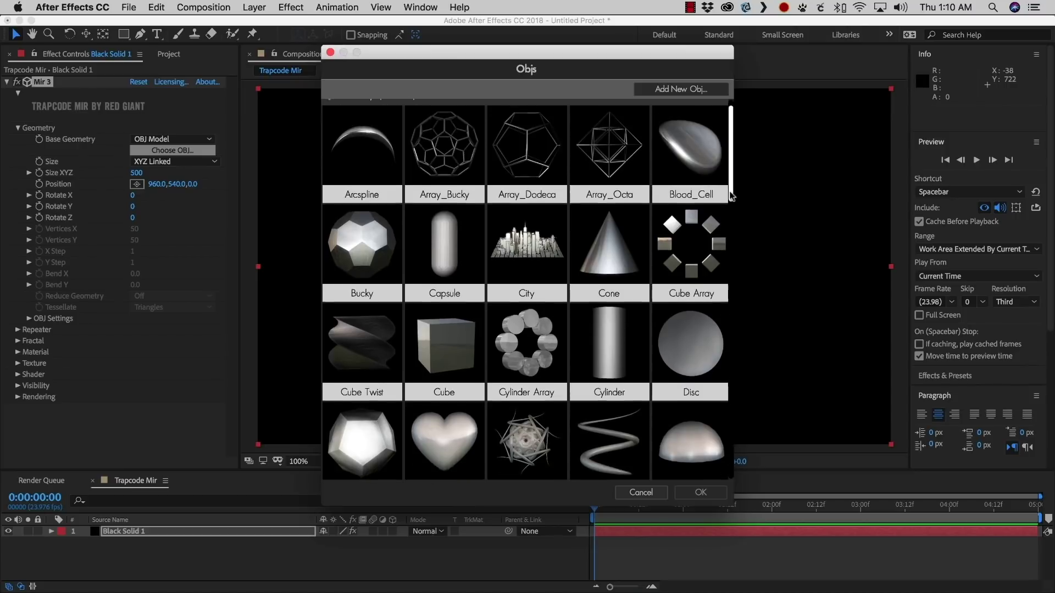
{"action": "left_click_drag", "start_coordinate": [731, 192], "coordinate": [707, 363]}
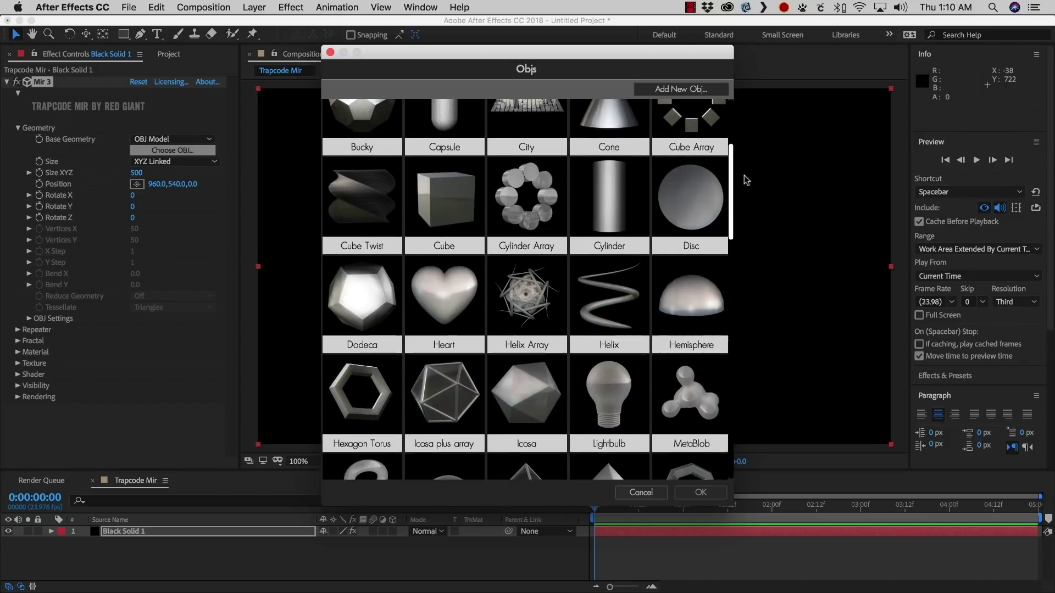
{"action": "left_click", "coordinate": [451, 306]}
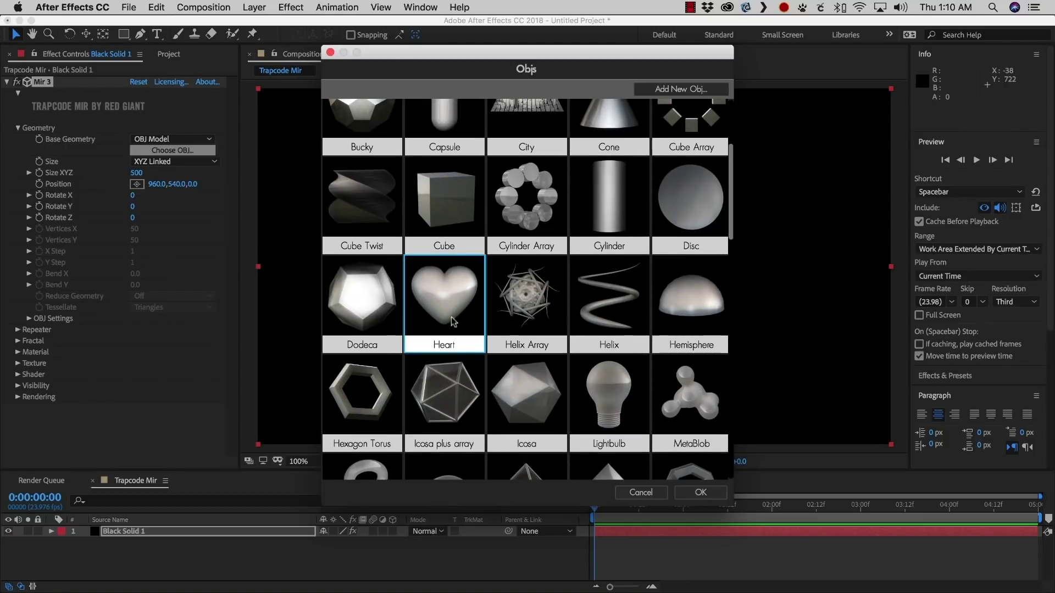
{"action": "left_click", "coordinate": [703, 494]}
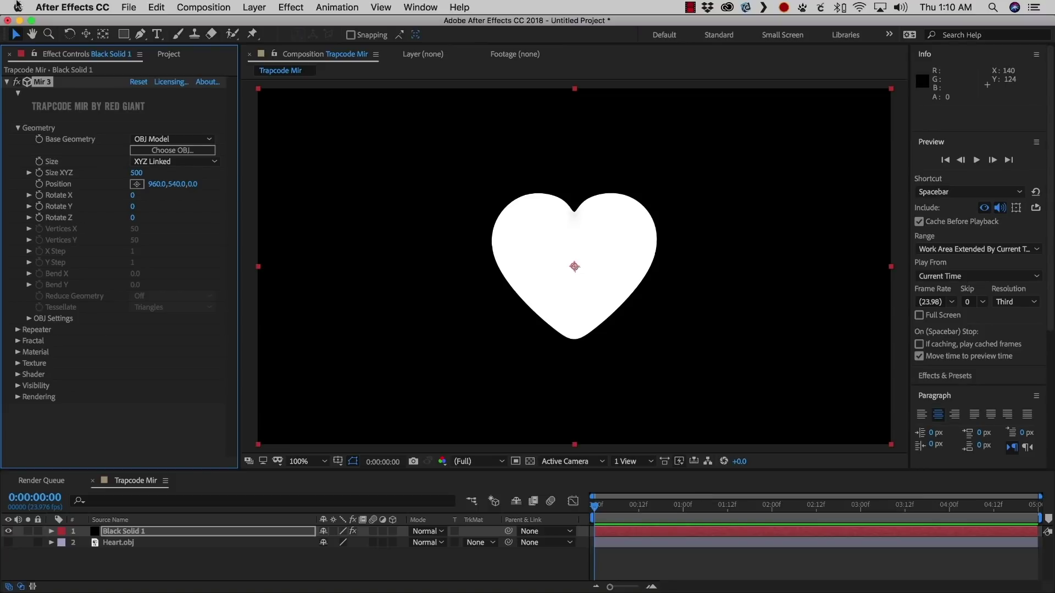
Add a magenta point light and move it up and to the right of the heart, to about 1302, 302, -666.7.
{"action": "left_click", "coordinate": [245, 6]}
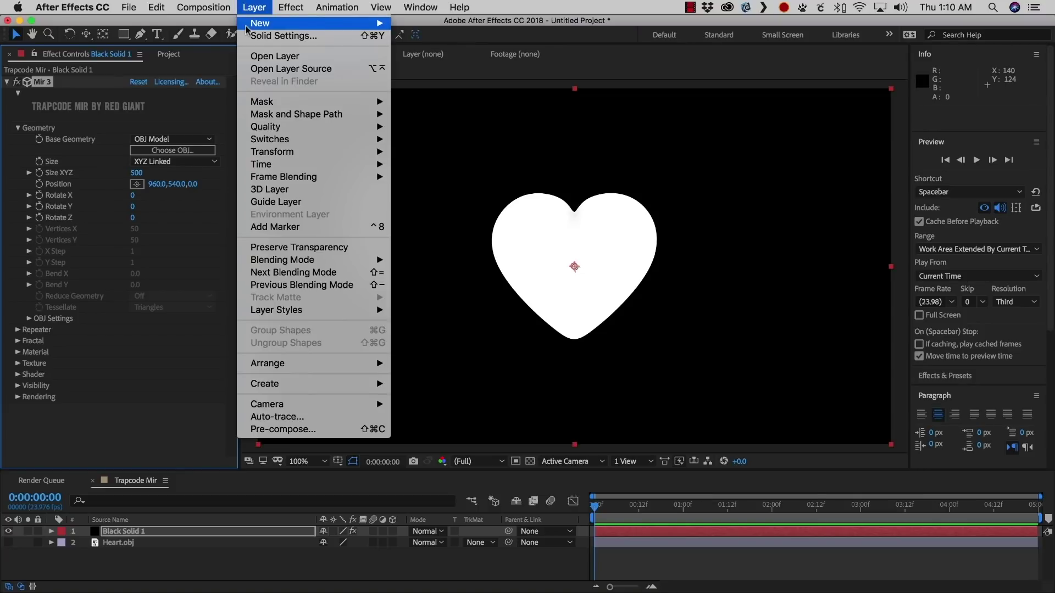
{"action": "mouse_move", "coordinate": [264, 23]}
{"action": "left_click", "coordinate": [452, 51]}
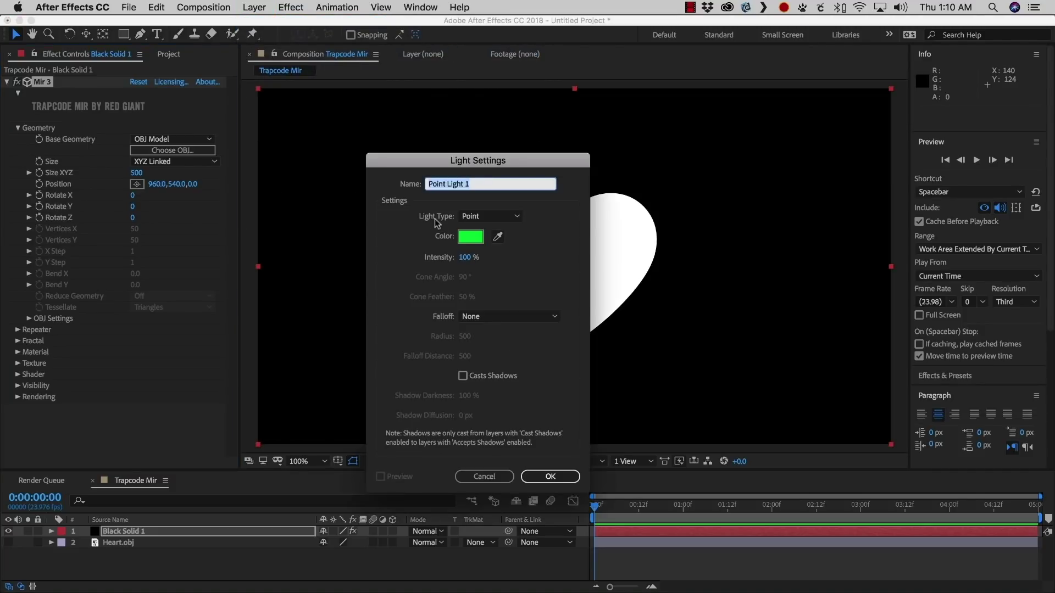
{"action": "left_click", "coordinate": [471, 237]}
{"action": "left_click_drag", "start_coordinate": [196, 98], "coordinate": [196, 91]}
{"action": "left_click", "coordinate": [301, 65]}
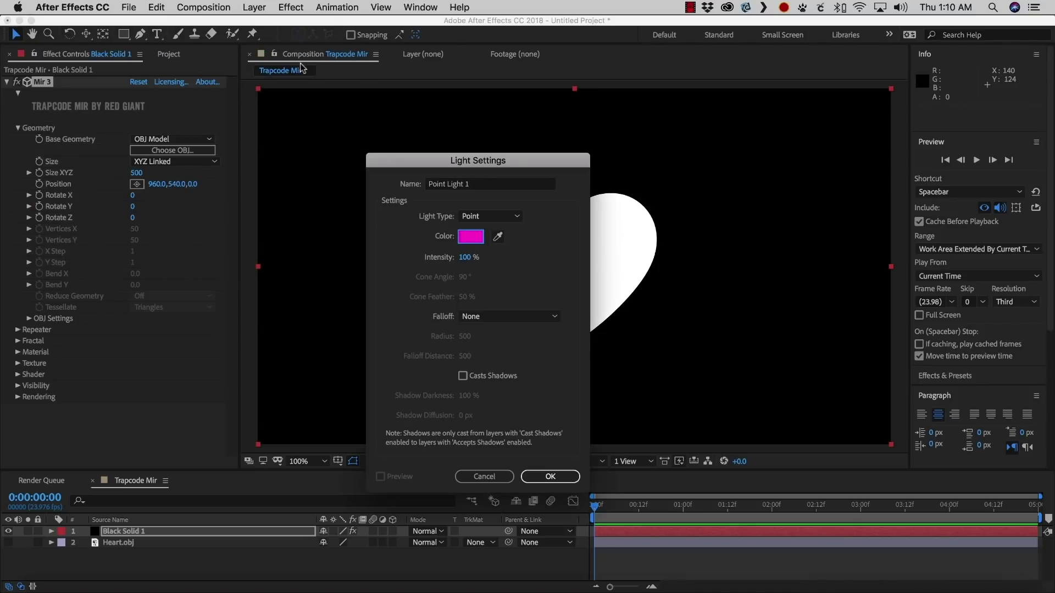
{"action": "left_click", "coordinate": [550, 477]}
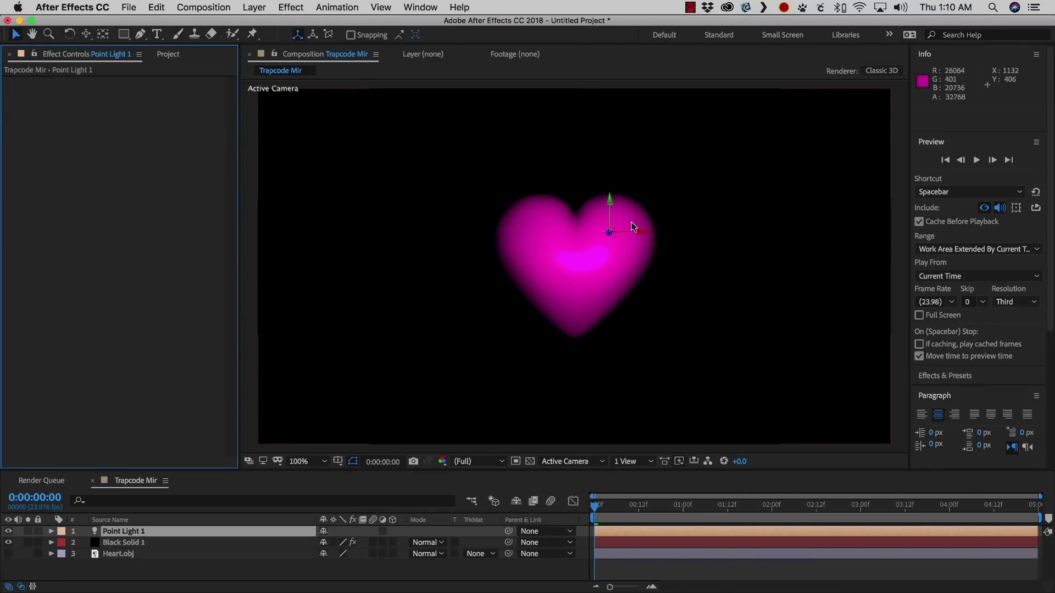
{"action": "left_click_drag", "start_coordinate": [640, 236], "coordinate": [744, 180]}
Add a second point light in cyan and move it down and to the left of the heart, to about 368, 714, -666.7.
{"action": "left_click", "coordinate": [253, 7]}
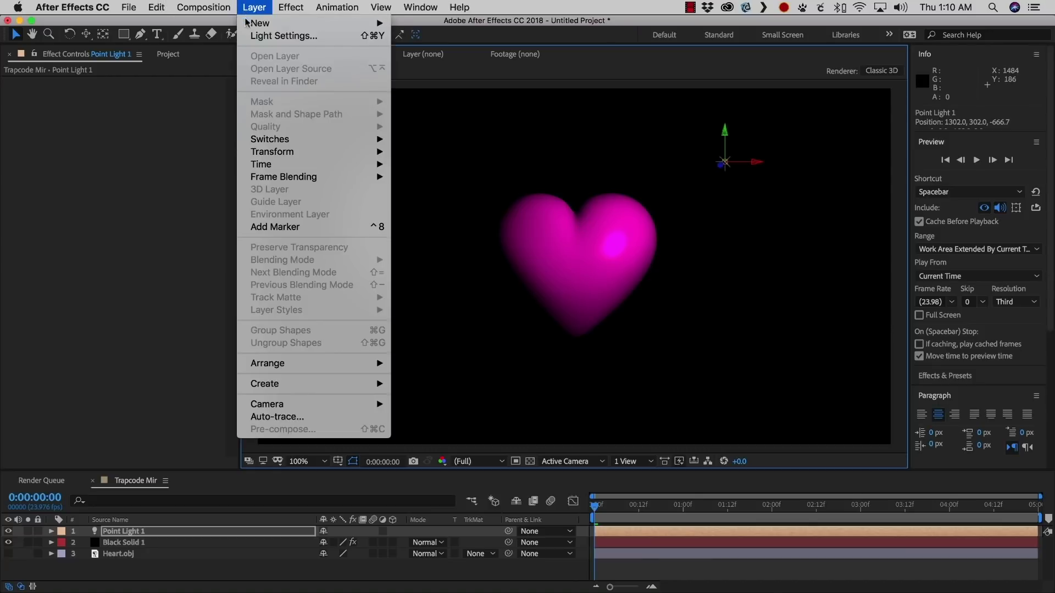
{"action": "mouse_move", "coordinate": [260, 23]}
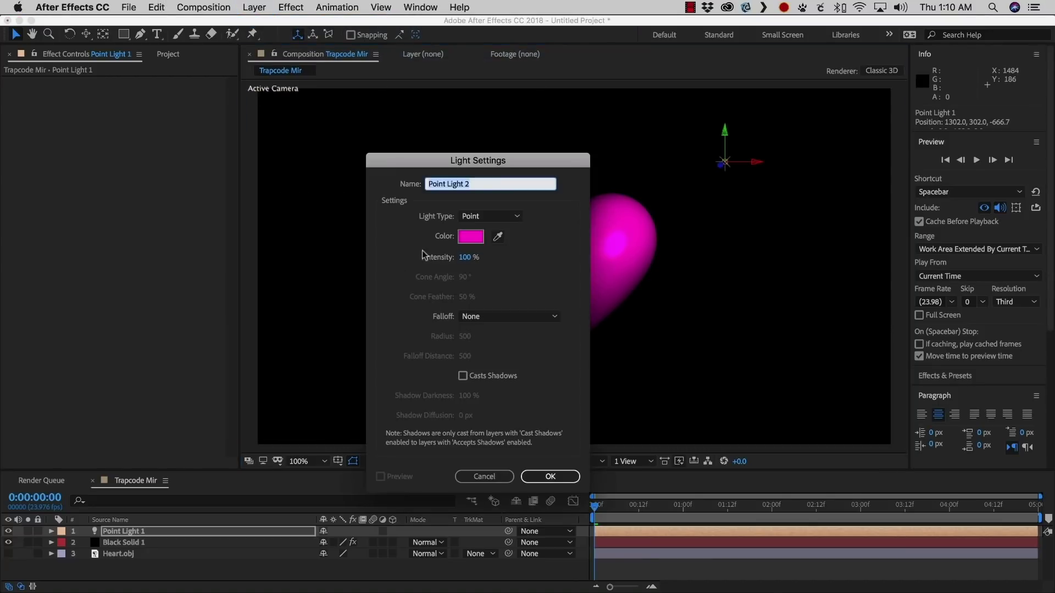
{"action": "left_click", "coordinate": [470, 237]}
{"action": "left_click_drag", "start_coordinate": [196, 140], "coordinate": [196, 153]}
{"action": "left_click", "coordinate": [310, 67]}
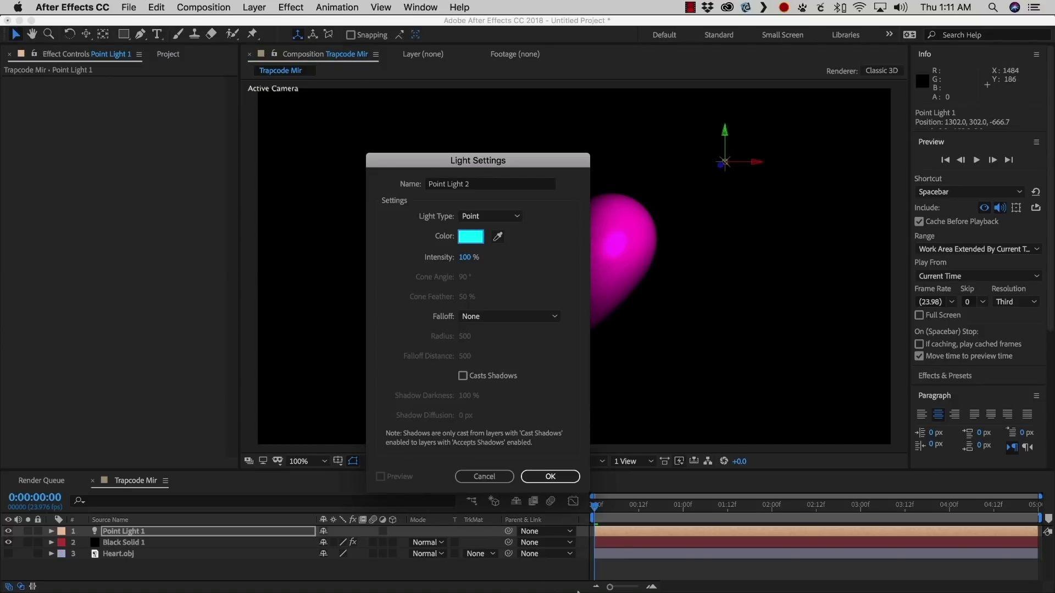
{"action": "left_click", "coordinate": [550, 476]}
{"action": "left_click_drag", "start_coordinate": [641, 235], "coordinate": [154, 581]}
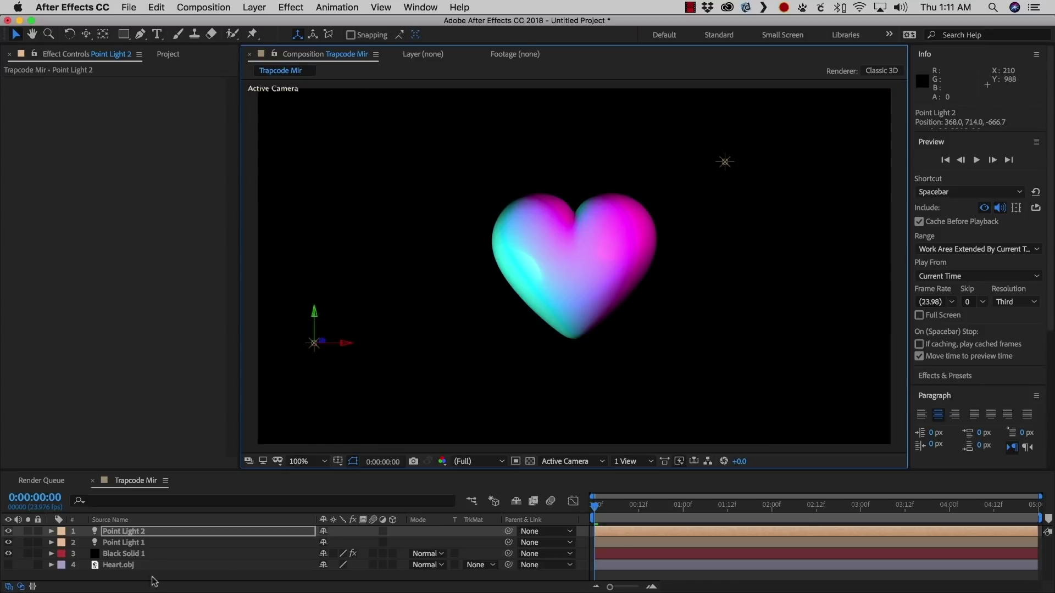
On the black solid's Mir effect, switch Size to XYZ Individual and set Size X, Y and Z to 500.
{"action": "left_click", "coordinate": [121, 554]}
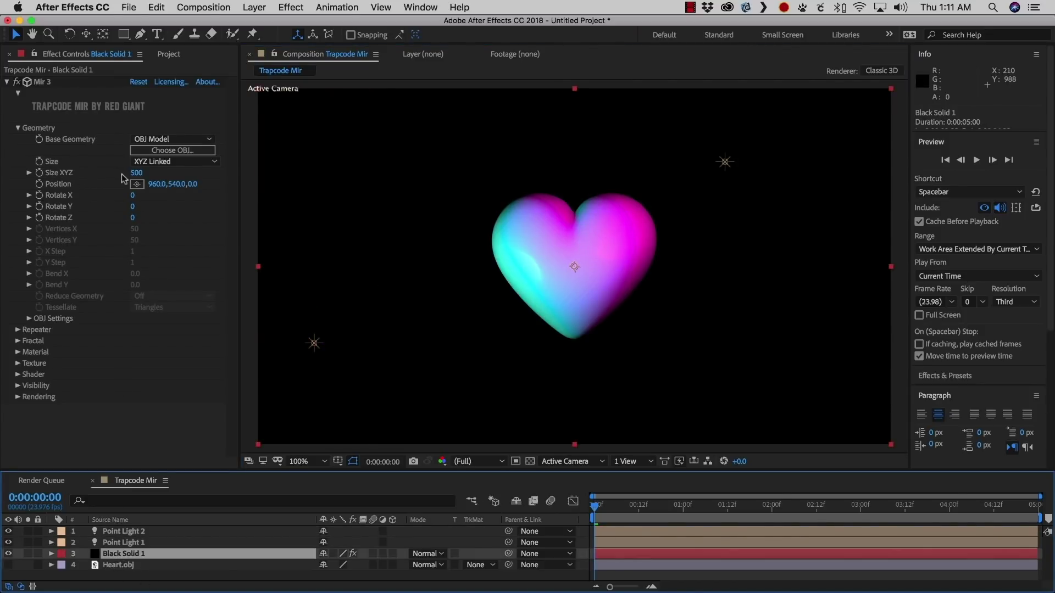
{"action": "left_click_drag", "start_coordinate": [136, 173], "coordinate": [116, 197]}
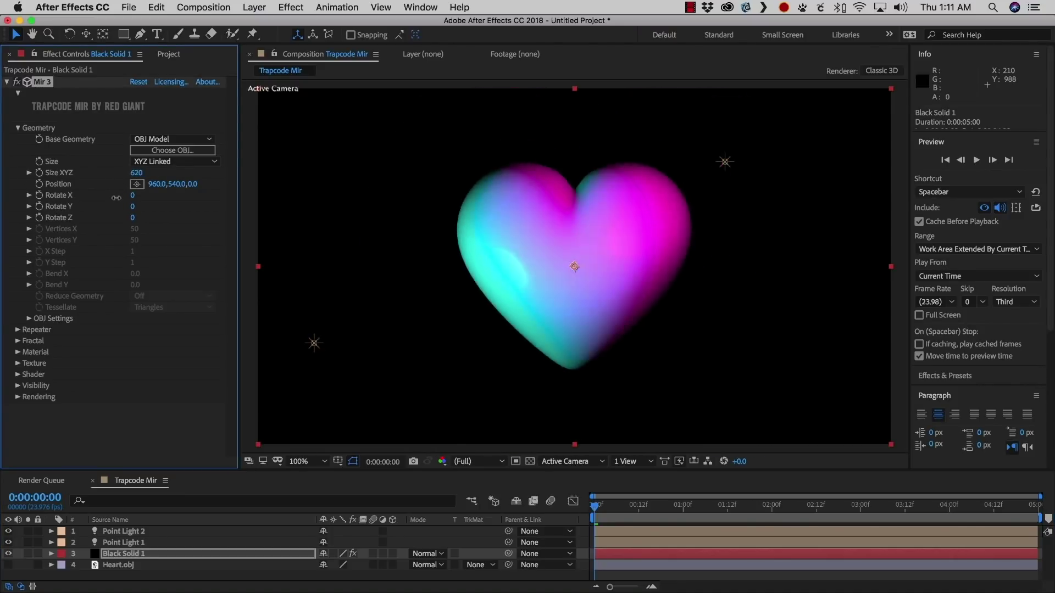
{"action": "left_click", "coordinate": [157, 162]}
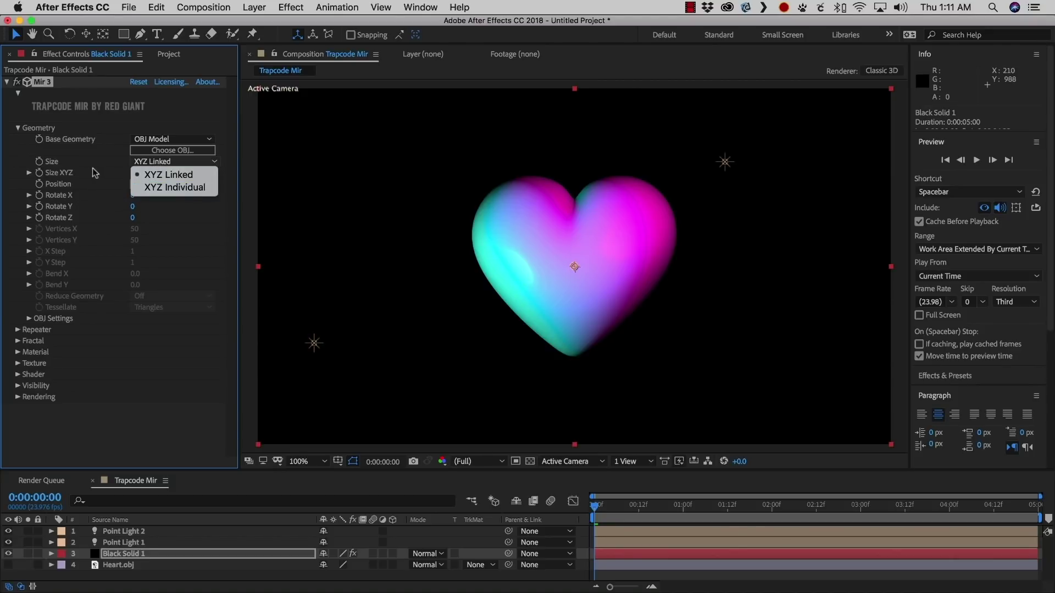
{"action": "left_click", "coordinate": [148, 188]}
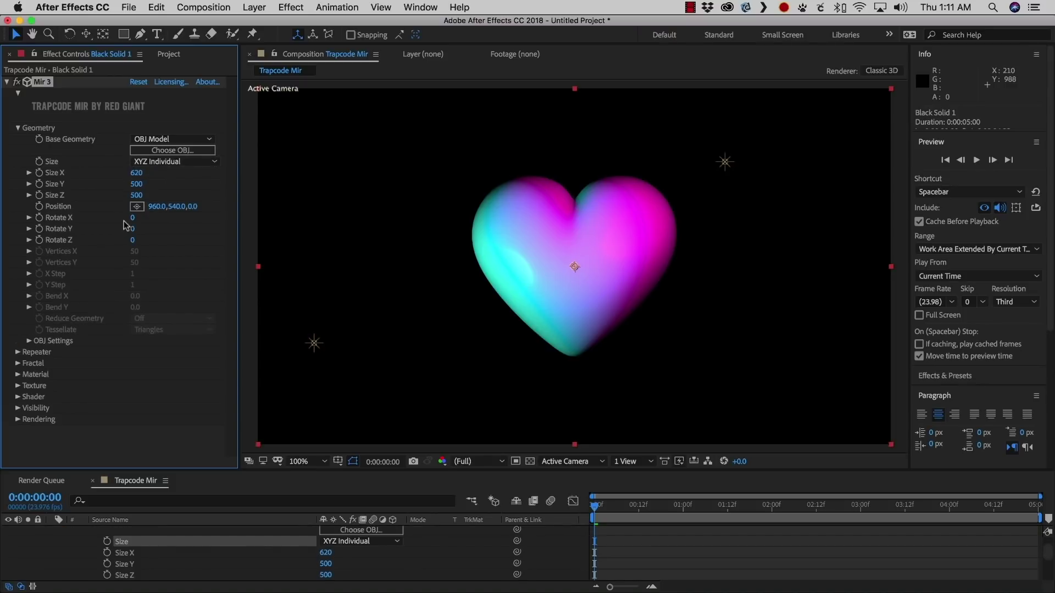
{"action": "mouse_move", "coordinate": [167, 183]}
{"action": "left_mouse_down"}
{"action": "mouse_move", "coordinate": [195, 184]}
{"action": "mouse_move", "coordinate": [151, 183]}
{"action": "mouse_move", "coordinate": [239, 190]}
{"action": "mouse_move", "coordinate": [135, 206]}
{"action": "mouse_move", "coordinate": [198, 176]}
{"action": "mouse_move", "coordinate": [225, 177]}
{"action": "mouse_move", "coordinate": [171, 178]}
{"action": "mouse_move", "coordinate": [187, 178]}
{"action": "left_mouse_up"}
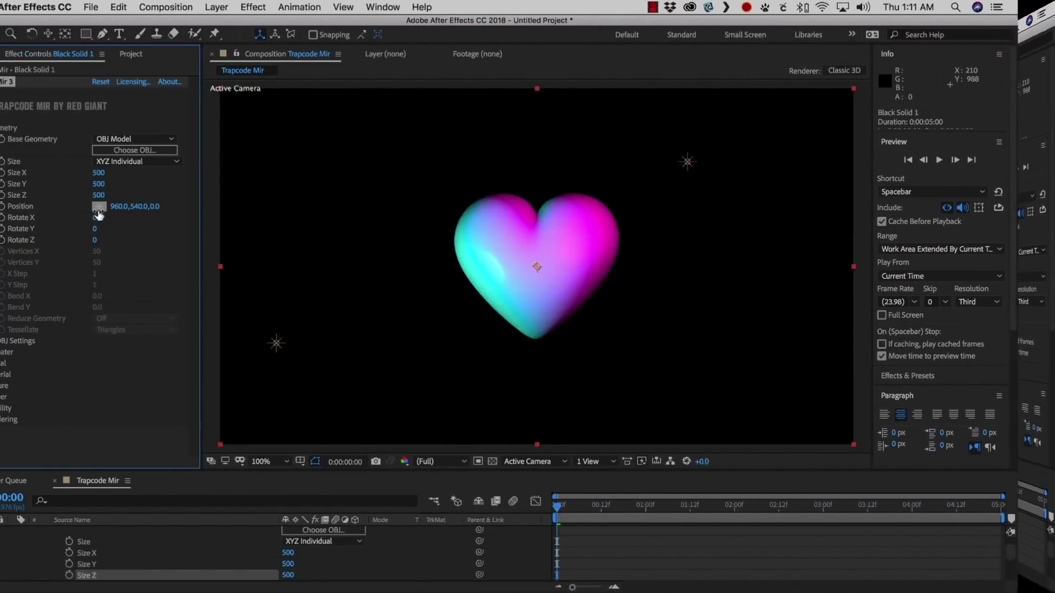
Animate the heart's Rotate Y with the expression time*60 and preview the rotation.
{"action": "mouse_move", "coordinate": [99, 216]}
{"action": "left_mouse_down"}
{"action": "mouse_move", "coordinate": [184, 216]}
{"action": "mouse_move", "coordinate": [165, 230]}
{"action": "mouse_move", "coordinate": [205, 211]}
{"action": "mouse_move", "coordinate": [140, 217]}
{"action": "mouse_move", "coordinate": [181, 224]}
{"action": "mouse_move", "coordinate": [74, 246]}
{"action": "mouse_move", "coordinate": [121, 231]}
{"action": "mouse_move", "coordinate": [101, 236]}
{"action": "left_mouse_up"}
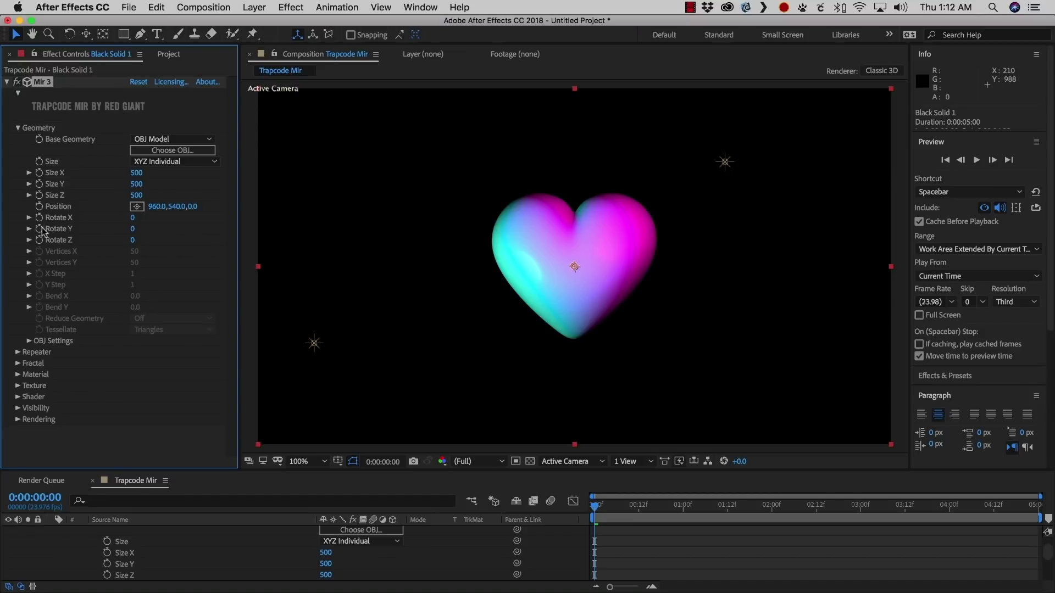
{"action": "type", "text": "time*60"}
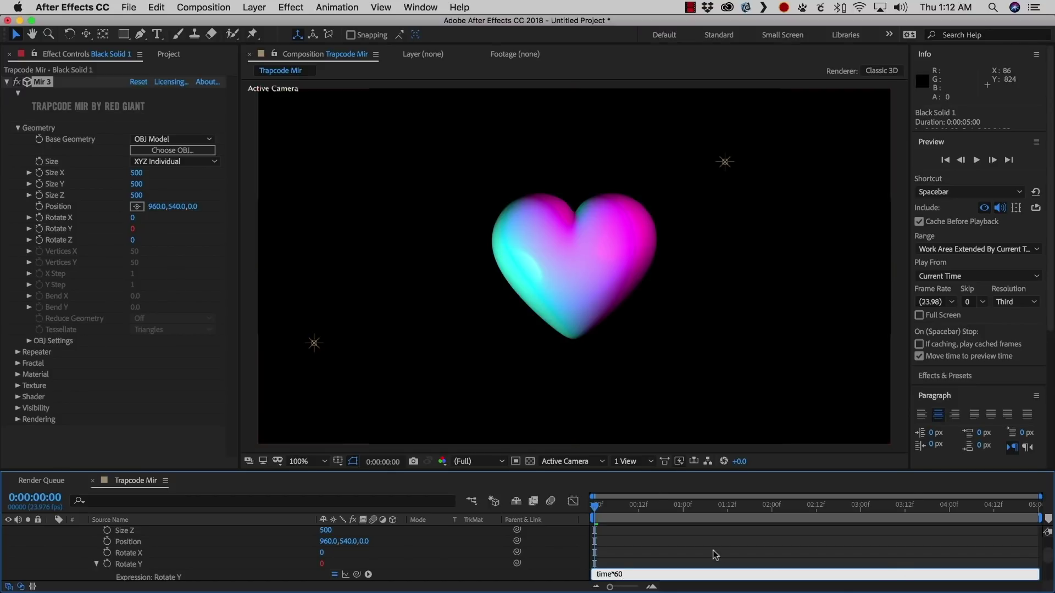
{"action": "left_click", "coordinate": [659, 546]}
{"action": "key", "text": "space"}
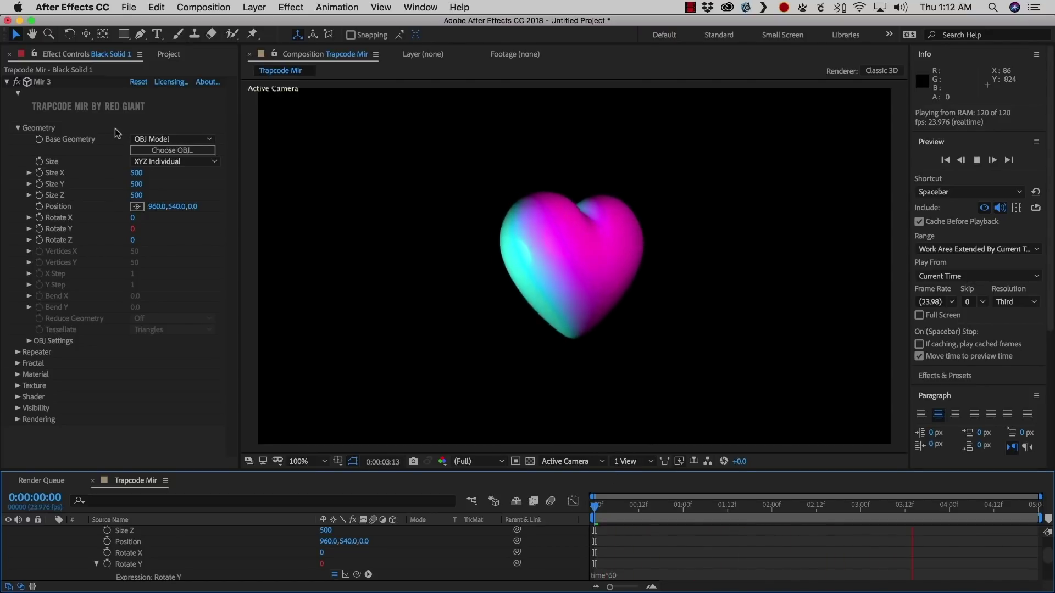
{"action": "key", "text": "space"}
Add Banana.obj from the Banana folder to the OBJ library and use it as the Mir geometry in place of the heart.
{"action": "left_click", "coordinate": [139, 150]}
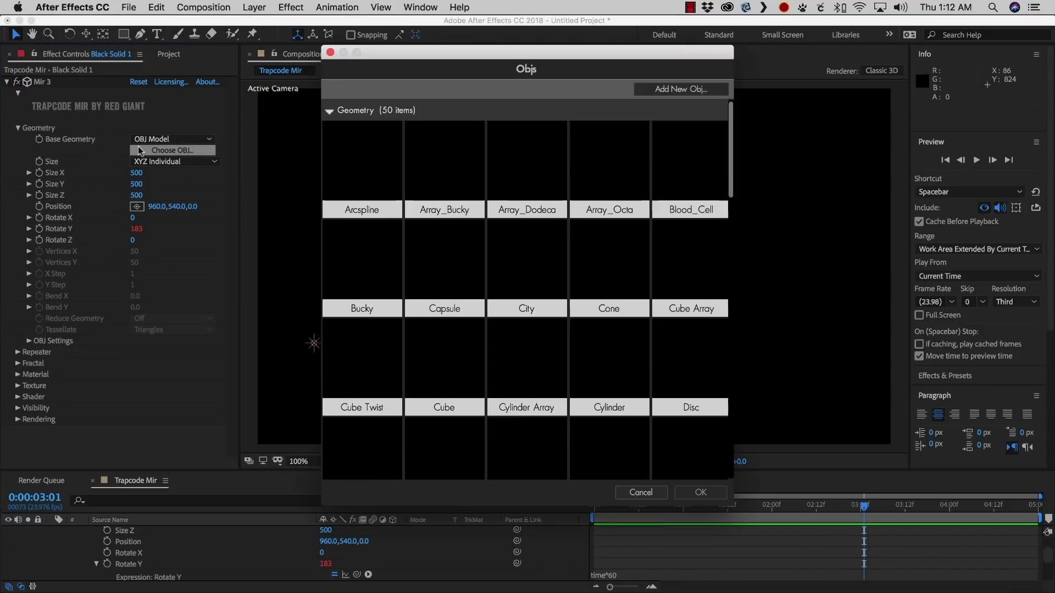
{"action": "left_click", "coordinate": [707, 90]}
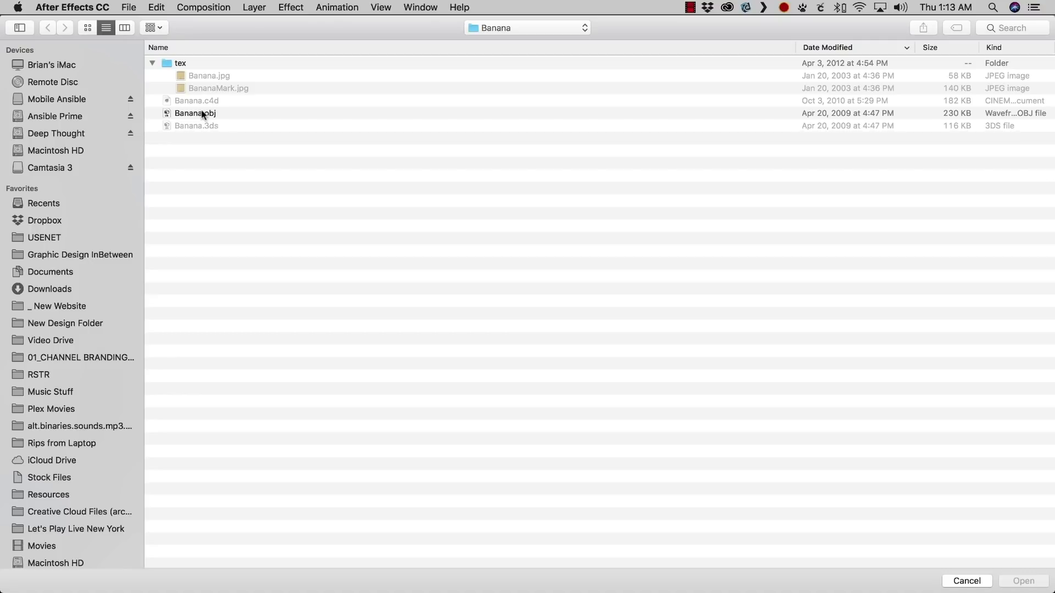
{"action": "left_click", "coordinate": [203, 114]}
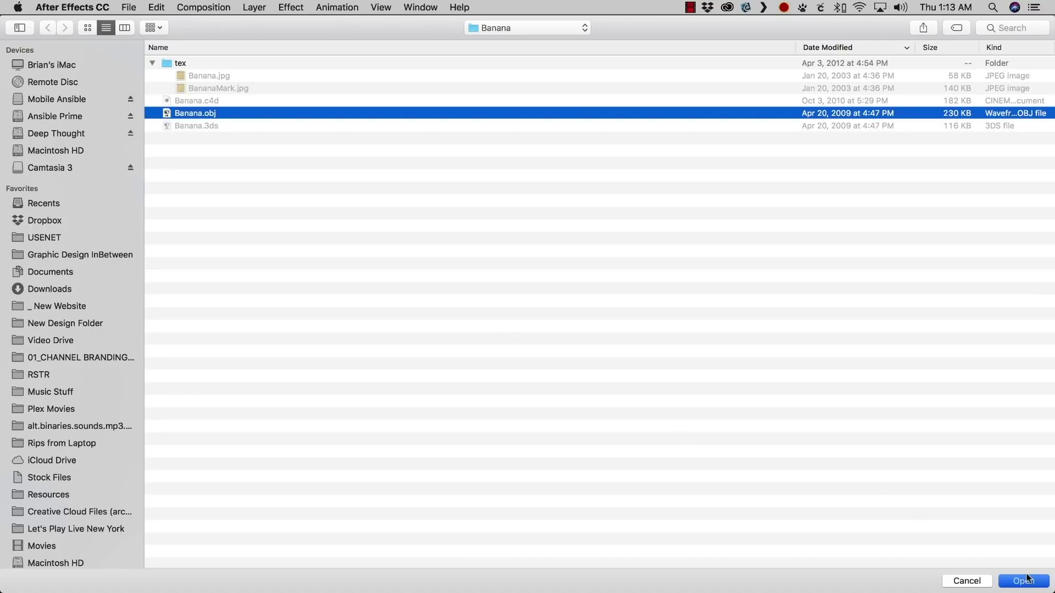
{"action": "left_click", "coordinate": [1023, 581]}
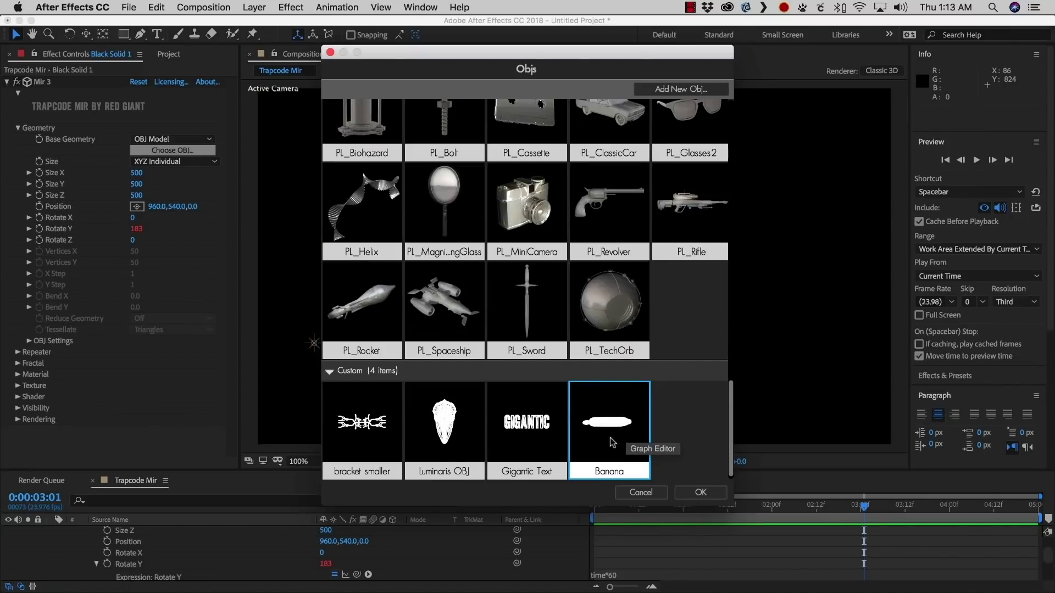
{"action": "left_click", "coordinate": [701, 492]}
Add a camera and orbit it around the banana to a position of about 1032, 1787, 279.
{"action": "key", "text": "c"}
{"action": "left_click_drag", "start_coordinate": [467, 375], "coordinate": [354, 222]}
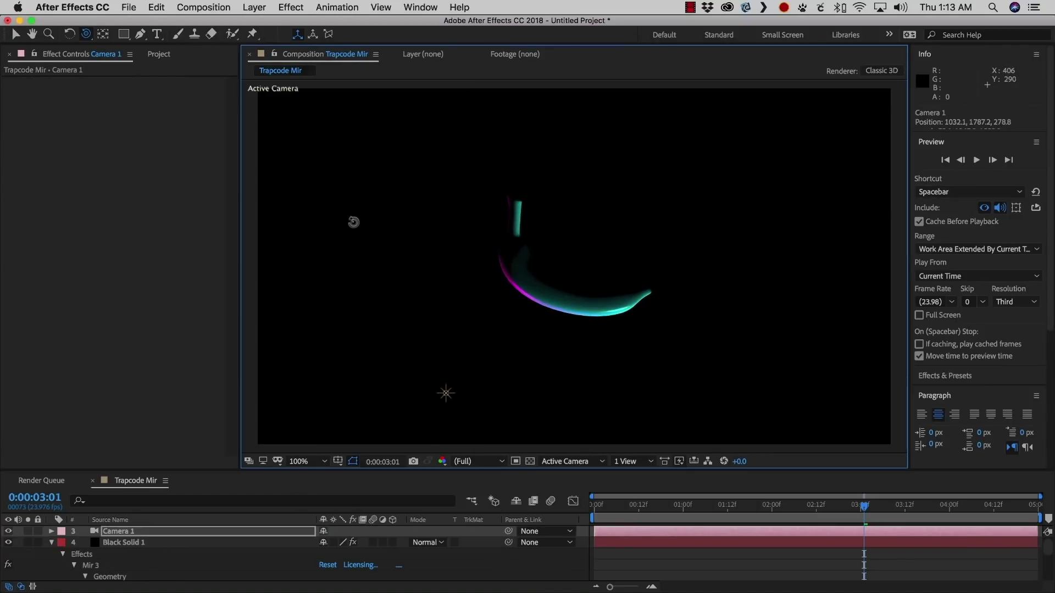
Import Banana.obj from the Banana folder into the project as footage.
{"action": "key", "text": "super+0"}
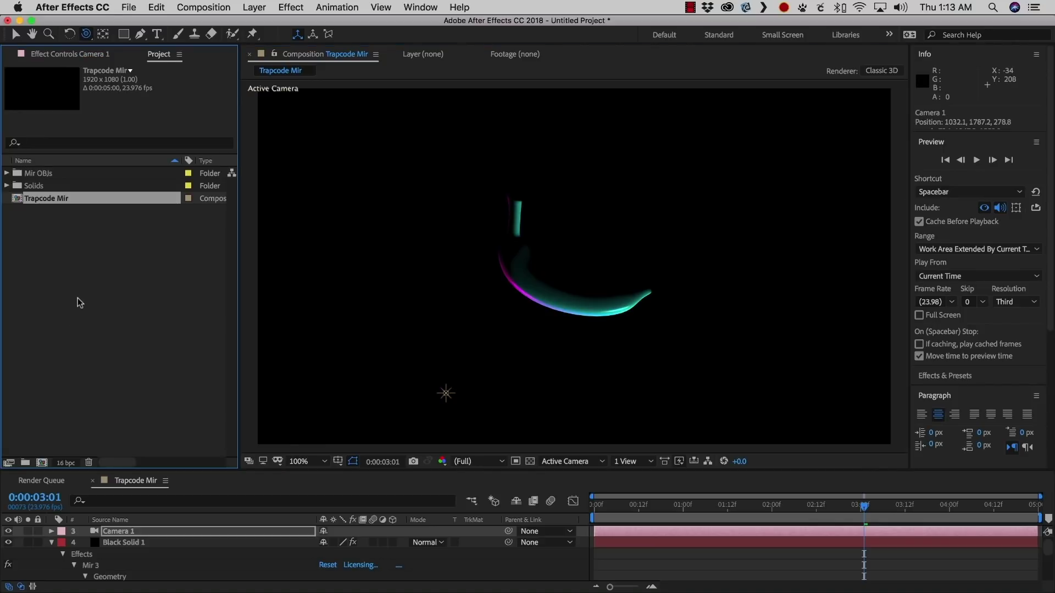
{"action": "double_click", "coordinate": [100, 257]}
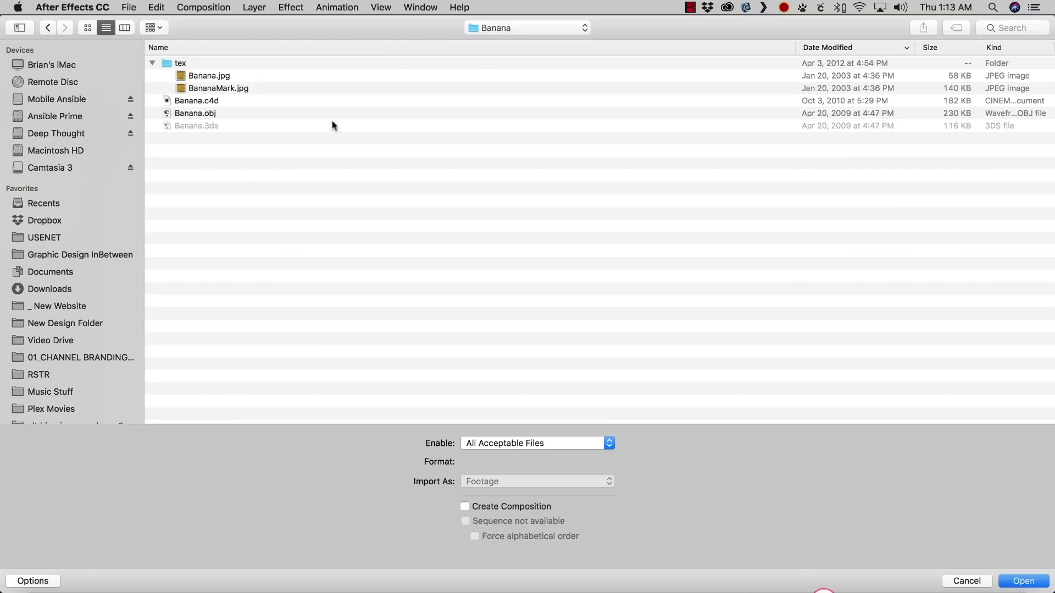
{"action": "left_click", "coordinate": [211, 113]}
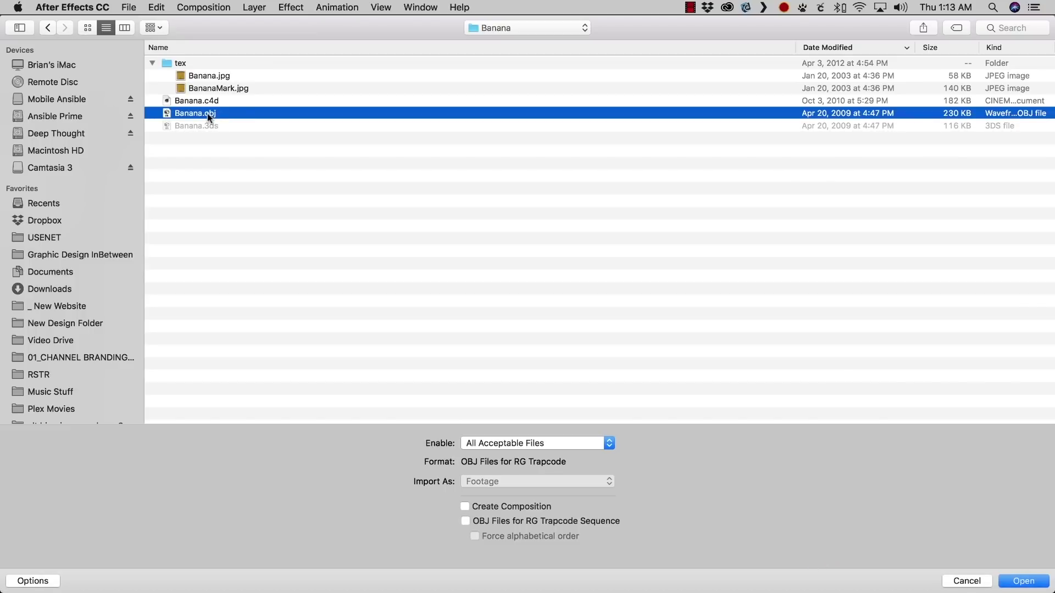
{"action": "double_click", "coordinate": [207, 113]}
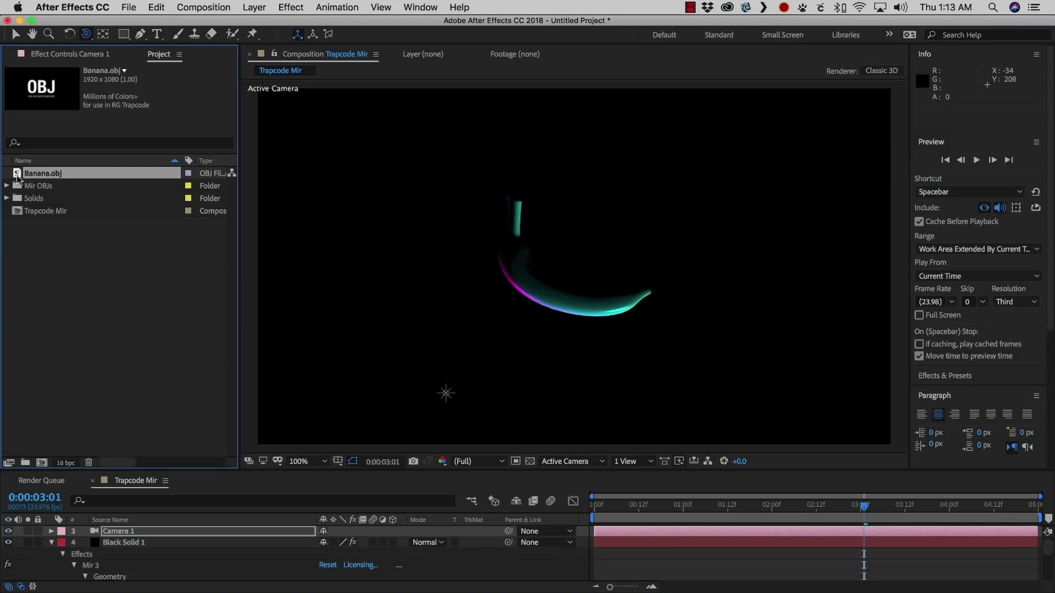
Place the imported Banana.obj in the Trapcode Mir composition, hide its layer and send it to the bottom of the layer stack.
{"action": "left_click_drag", "start_coordinate": [43, 173], "coordinate": [573, 268]}
{"action": "left_click", "coordinate": [9, 532]}
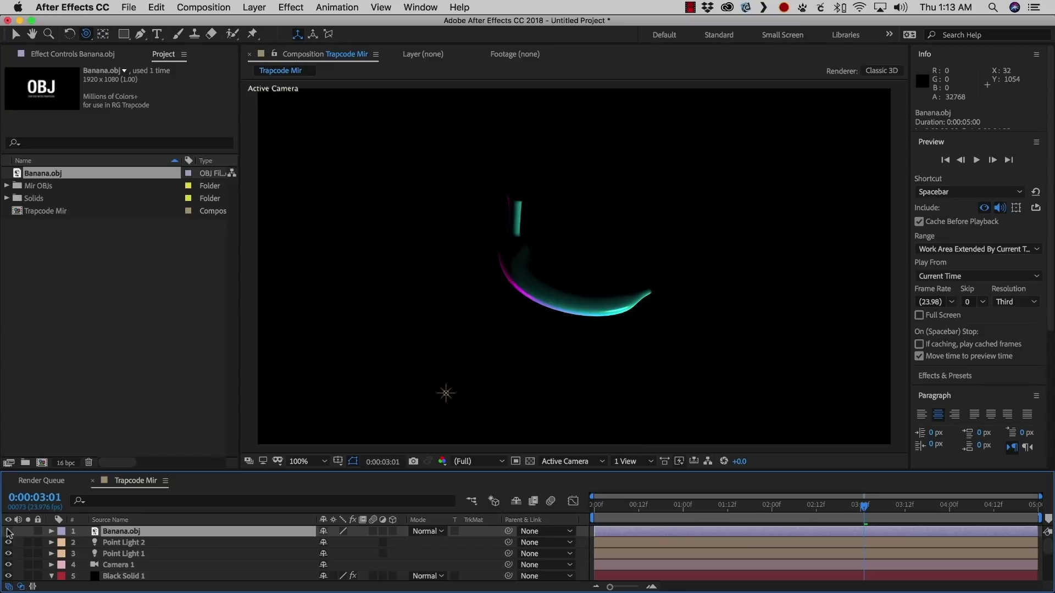
{"action": "key", "text": "super+shift+bracketleft"}
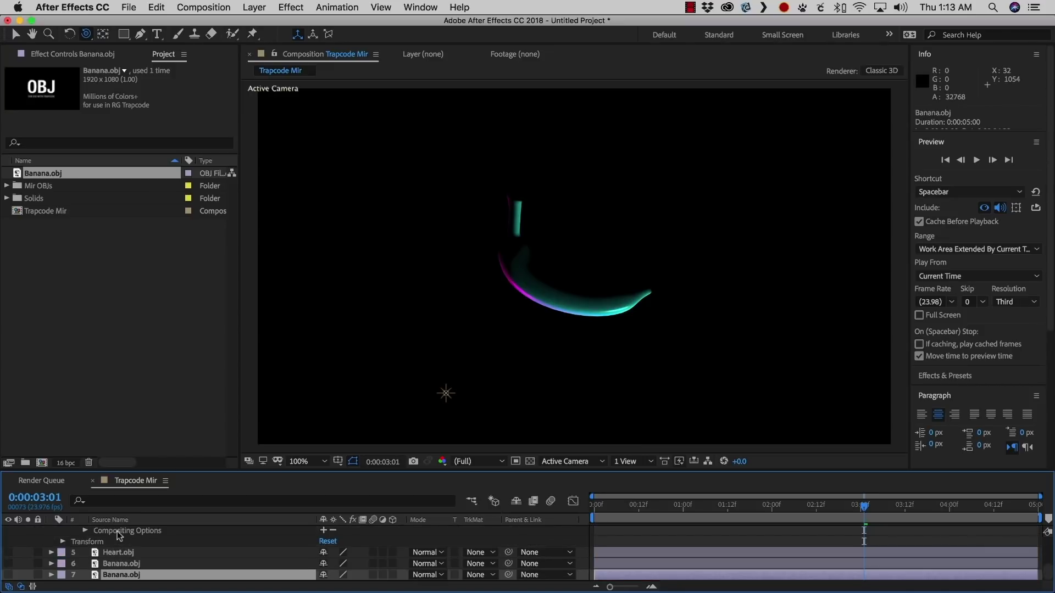
{"action": "scroll", "coordinate": [124, 547], "scroll_direction": "up", "scroll_amount": 8}
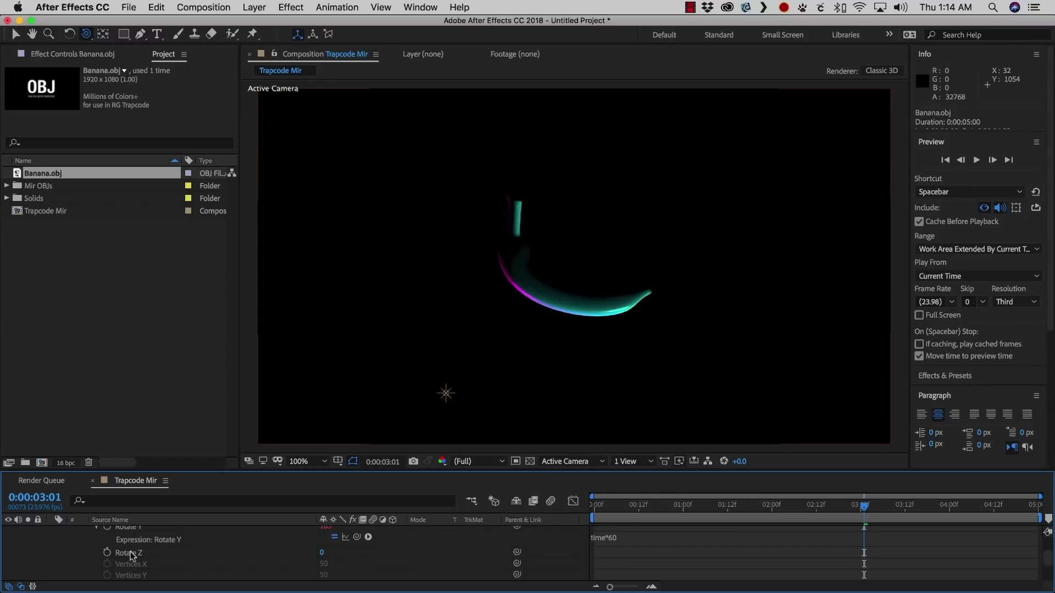
Set the 3D Model in the OBJ settings of Black Solid 1's Mir 3 effect to the 7. Banana.obj layer.
{"action": "scroll", "coordinate": [130, 552], "scroll_direction": "up", "scroll_amount": 3}
{"action": "left_click", "coordinate": [136, 541]}
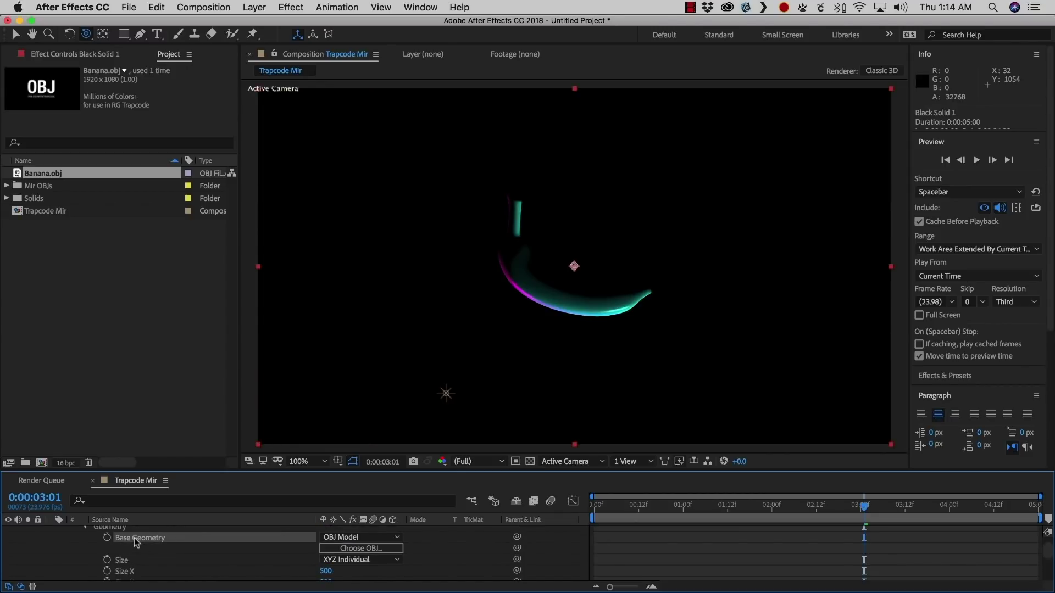
{"action": "scroll", "coordinate": [109, 523], "scroll_direction": "up", "scroll_amount": 5}
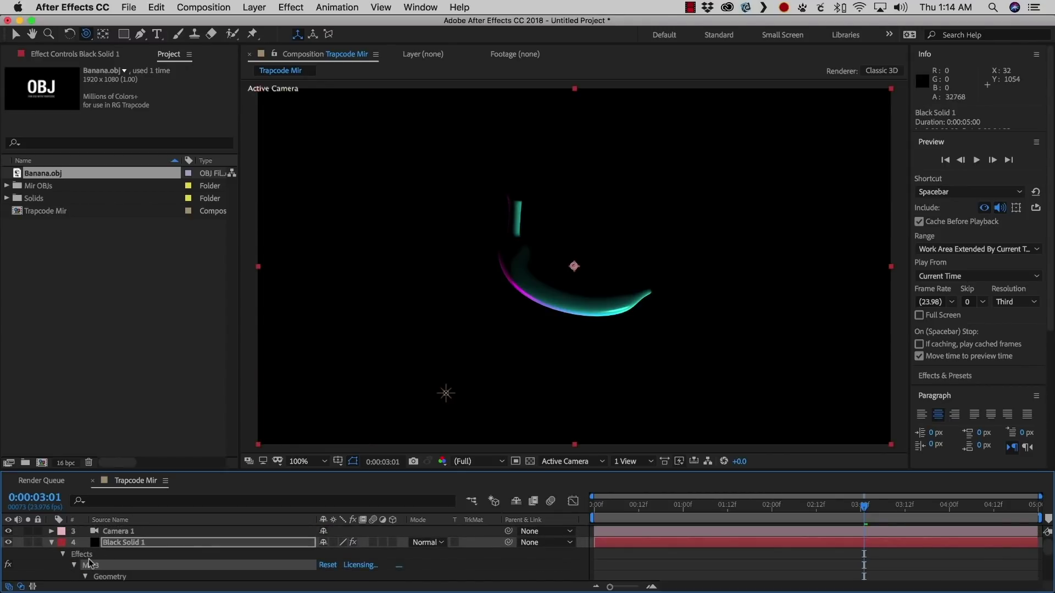
{"action": "left_click", "coordinate": [89, 563]}
{"action": "left_click", "coordinate": [29, 340]}
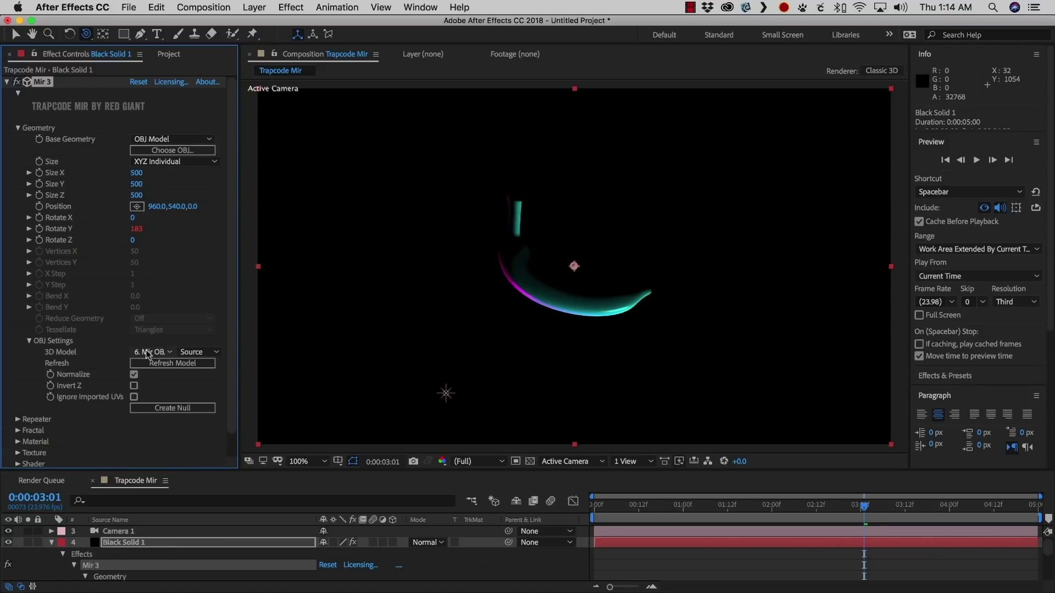
{"action": "left_click", "coordinate": [147, 354]}
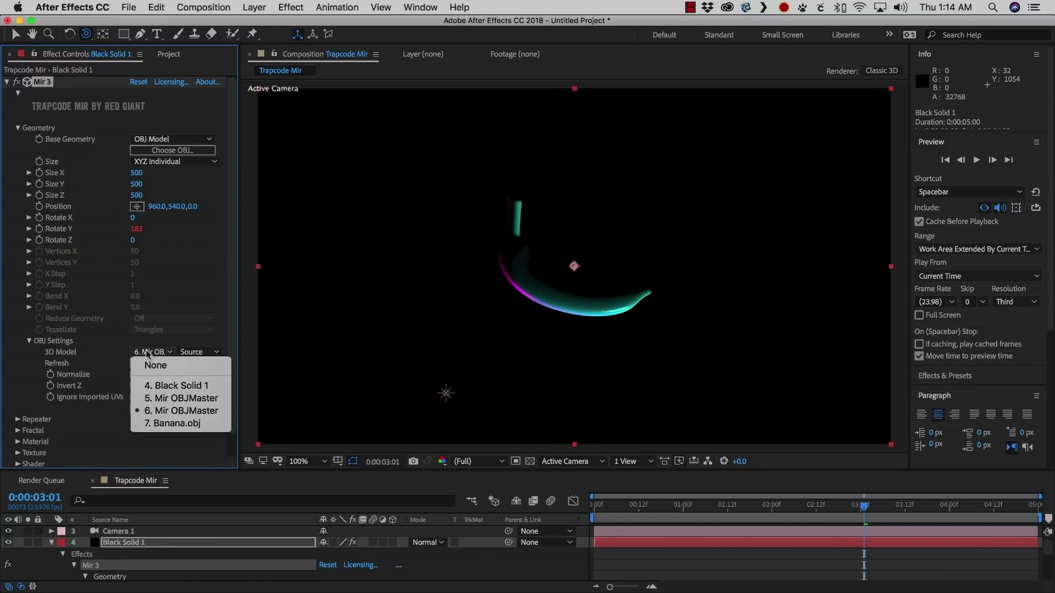
{"action": "left_click", "coordinate": [154, 425]}
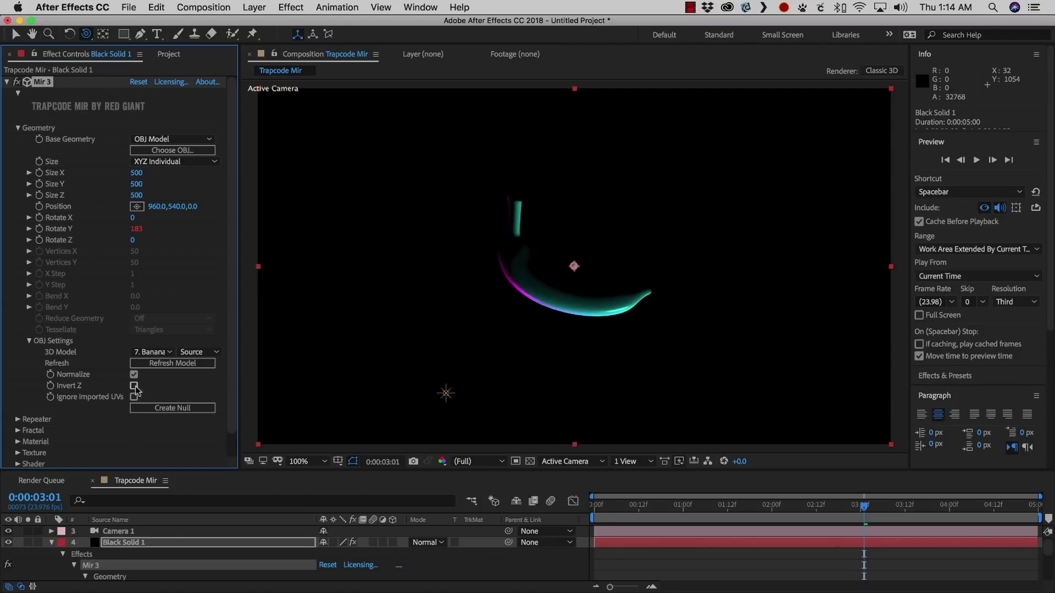
Try Invert Z on the banana model and switch it off again.
{"action": "left_click", "coordinate": [134, 386]}
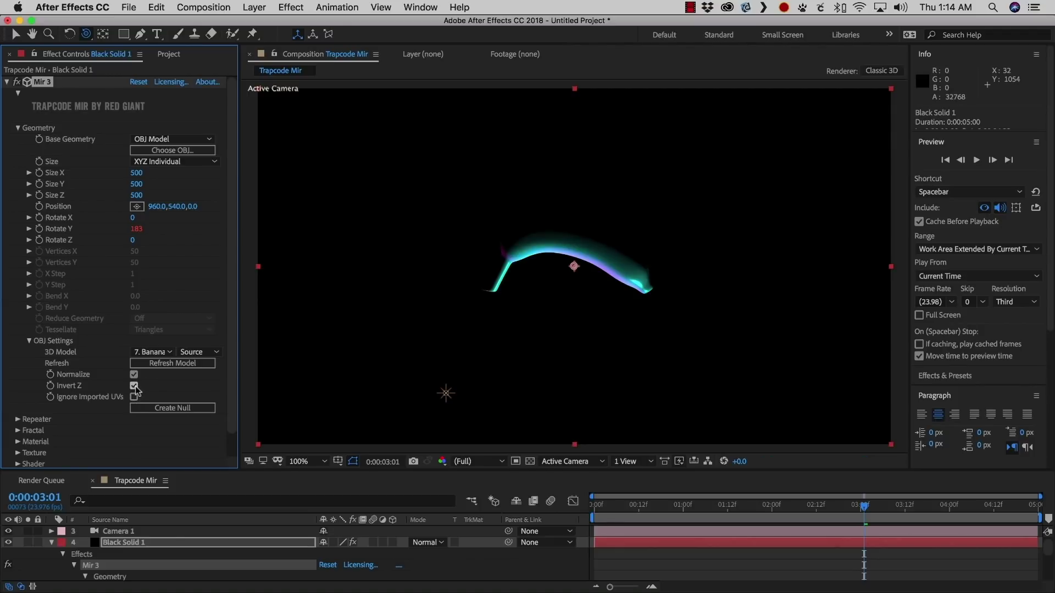
{"action": "left_click", "coordinate": [134, 386]}
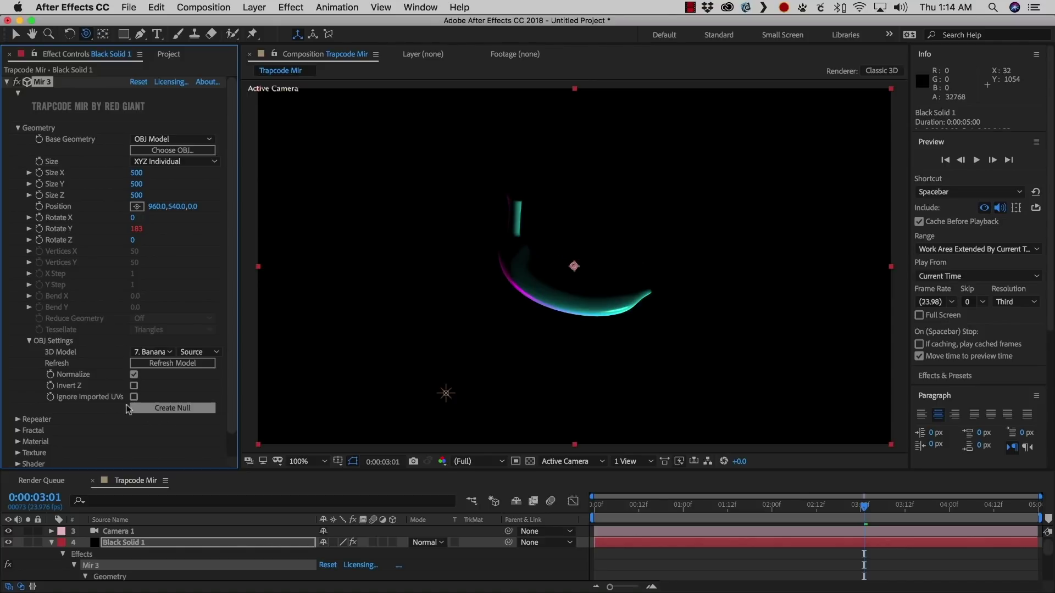
Create a null controlling the Mir geometry and set its orientation to about 33°, 181°, 0°.
{"action": "left_click", "coordinate": [162, 409]}
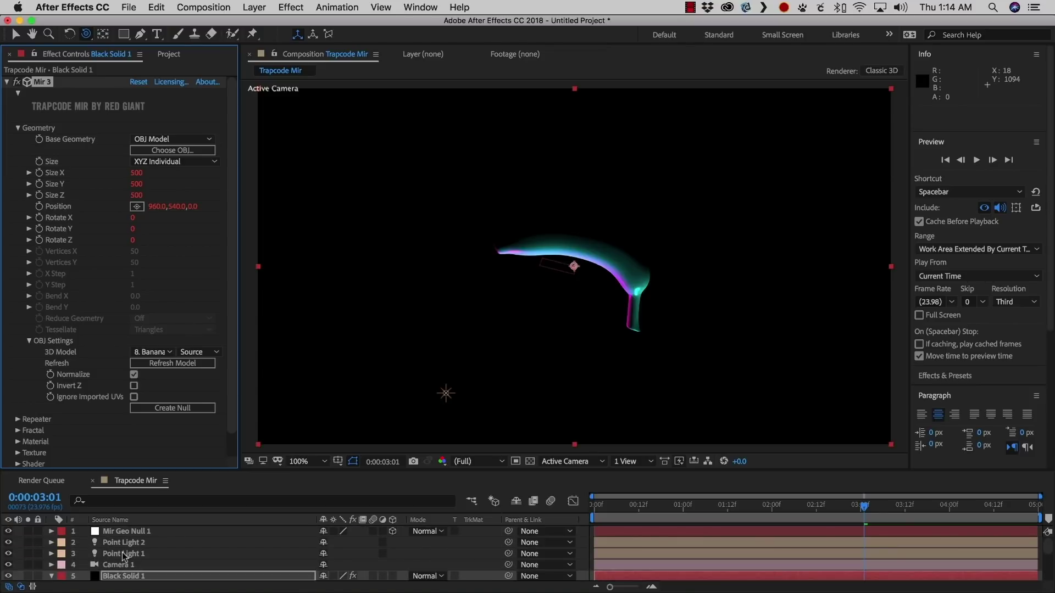
{"action": "left_click", "coordinate": [136, 531]}
{"action": "key", "text": "r"}
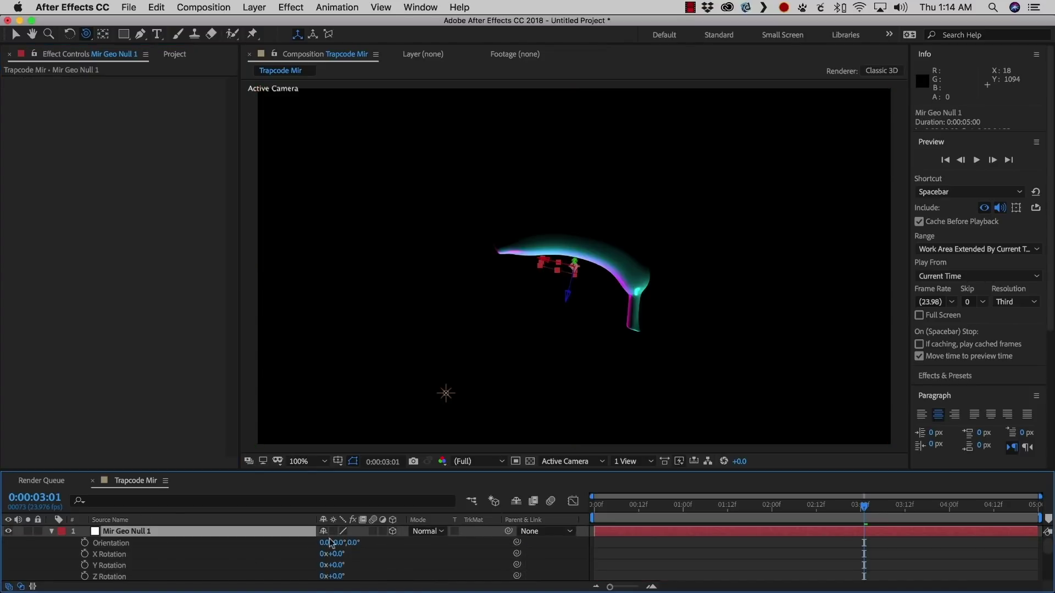
{"action": "left_click_drag", "start_coordinate": [337, 542], "coordinate": [238, 561]}
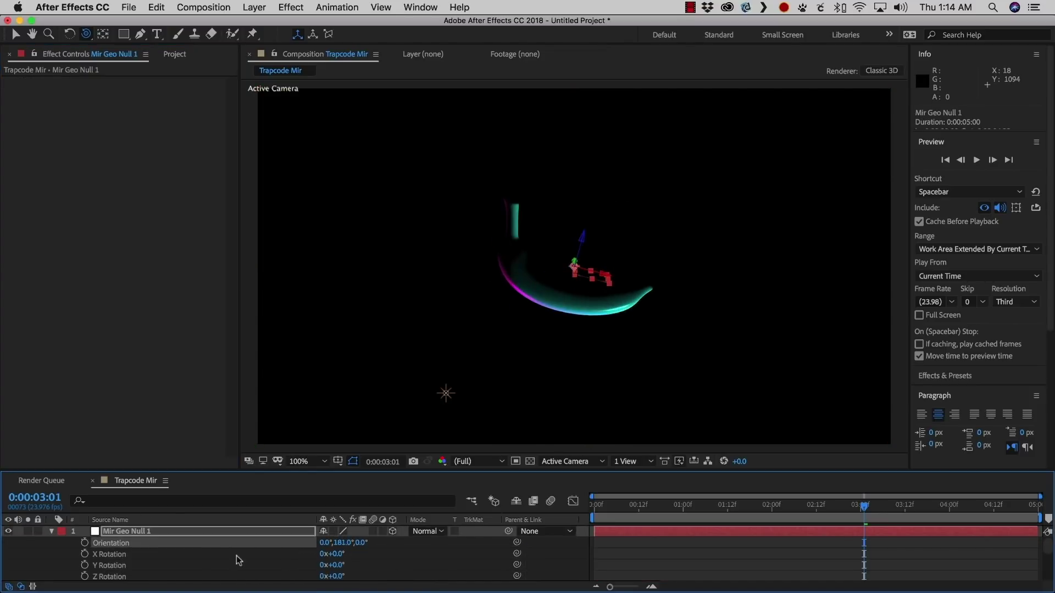
{"action": "left_click_drag", "start_coordinate": [325, 543], "coordinate": [347, 555]}
Move the Mir geometry null to about 960, 761, 143.5 and bring up the linked Mir 3 effect settings.
{"action": "key", "text": "v"}
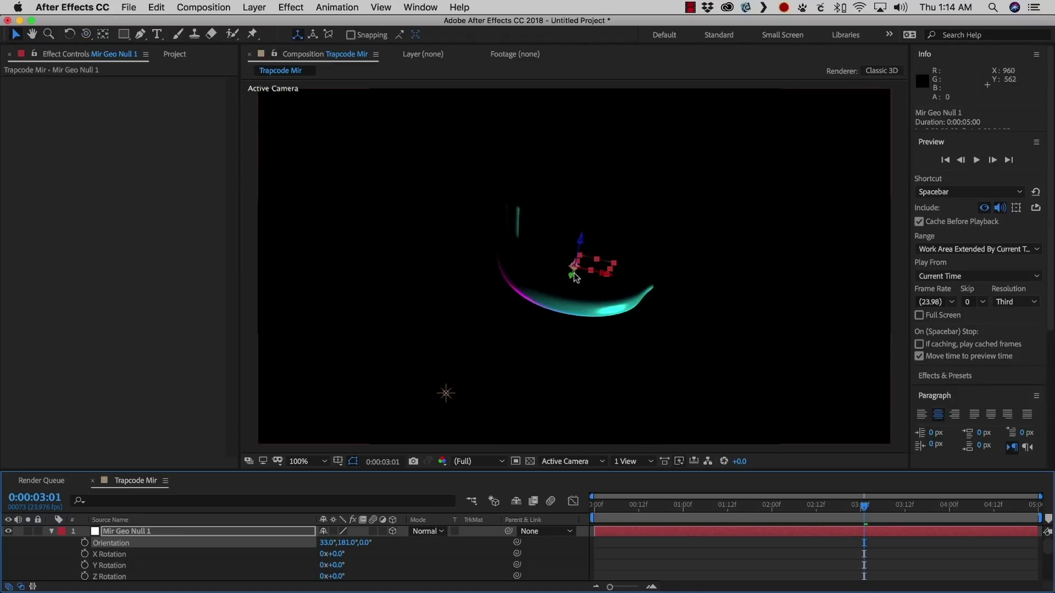
{"action": "left_click_drag", "start_coordinate": [574, 277], "coordinate": [664, 276]}
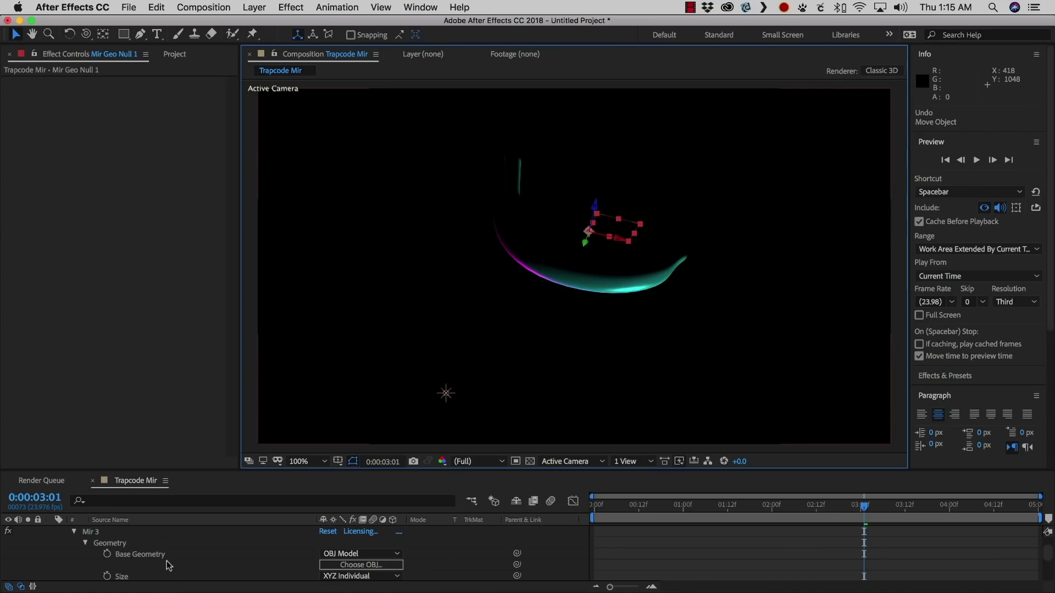
{"action": "left_click", "coordinate": [89, 551]}
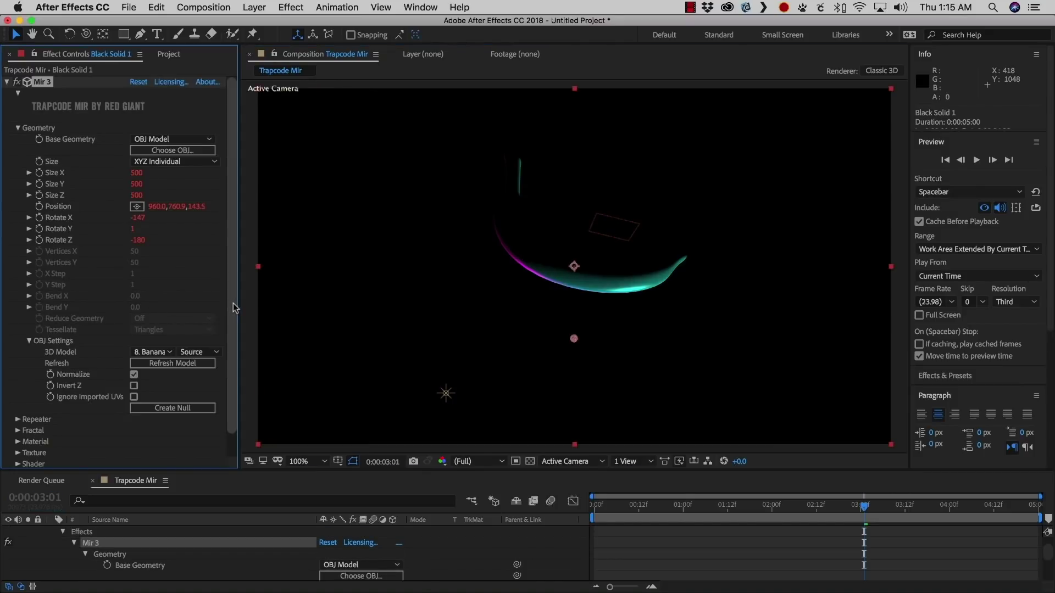
{"action": "scroll", "coordinate": [110, 330], "scroll_direction": "down", "scroll_amount": 1}
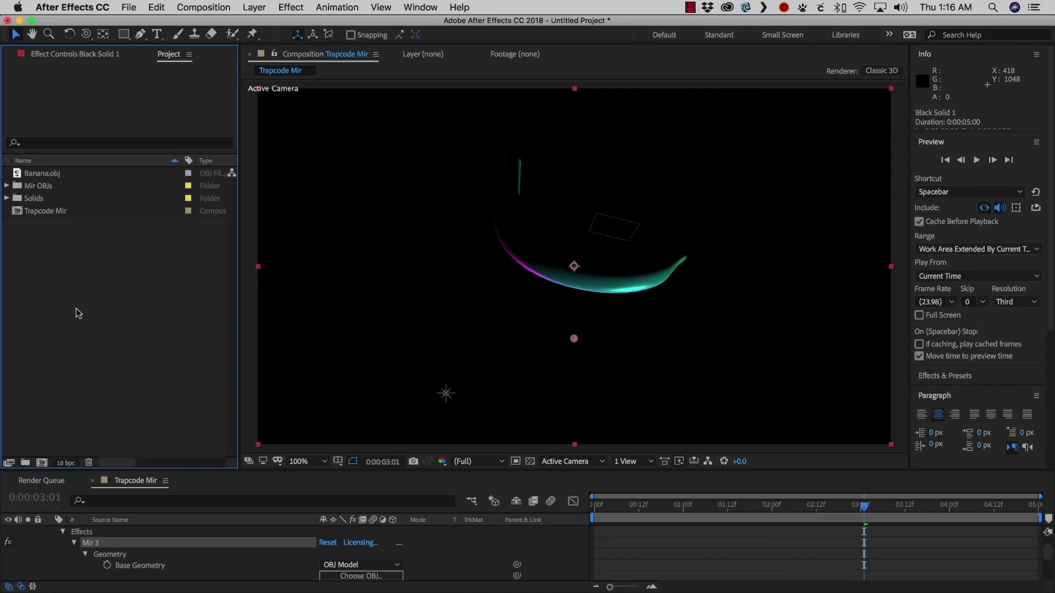
Preview the two JPEG textures in the banana's tex folder, import BananaMark.jpg and place it in the Trapcode Mir composition.
{"action": "key", "text": "super+i"}
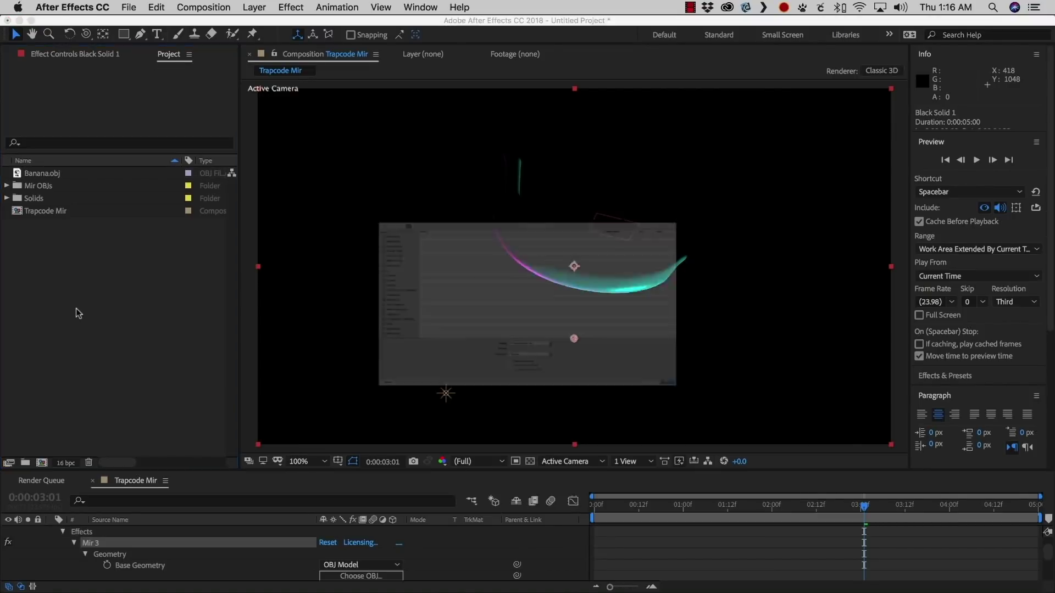
{"action": "left_click", "coordinate": [214, 78]}
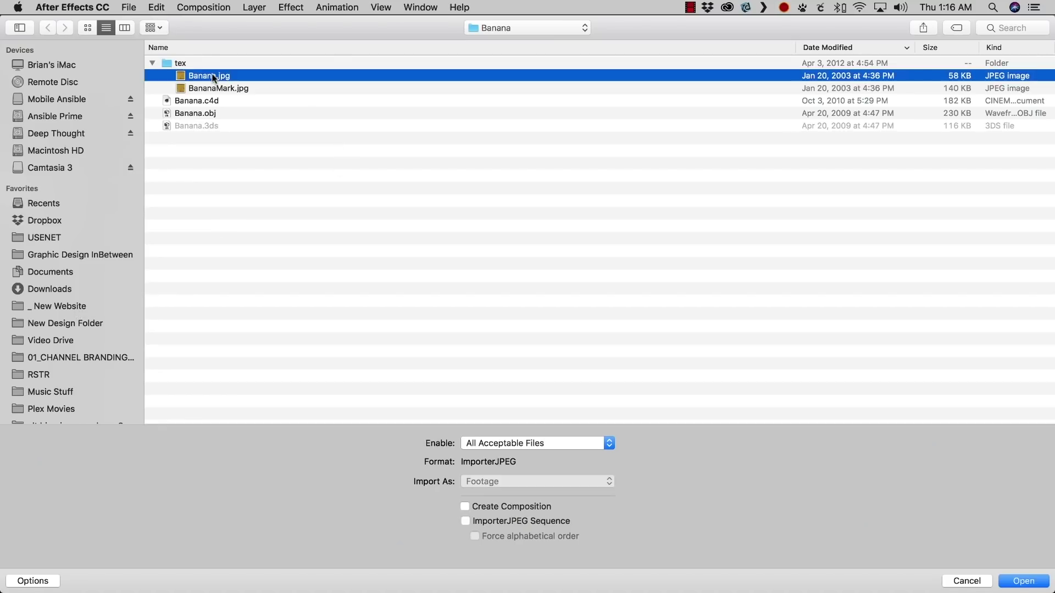
{"action": "key", "text": "space"}
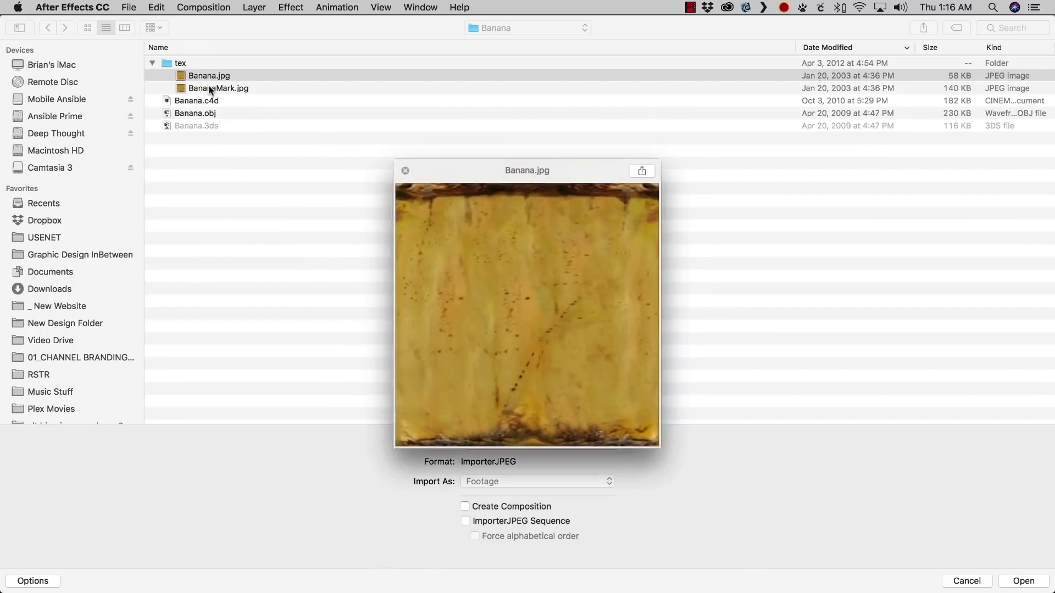
{"action": "key", "text": "Down"}
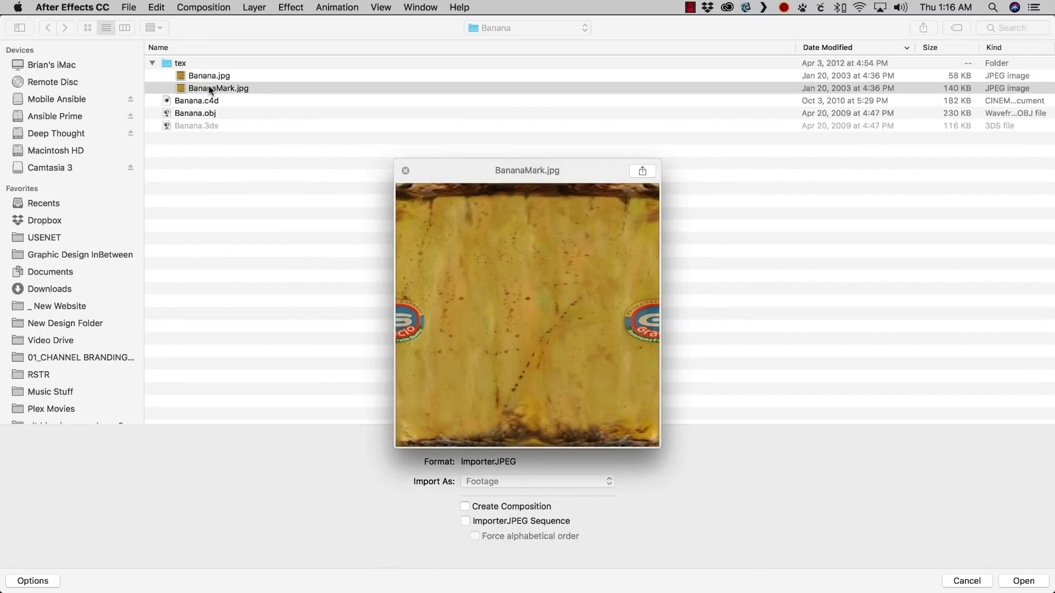
{"action": "key", "text": "space"}
{"action": "key", "text": "Return"}
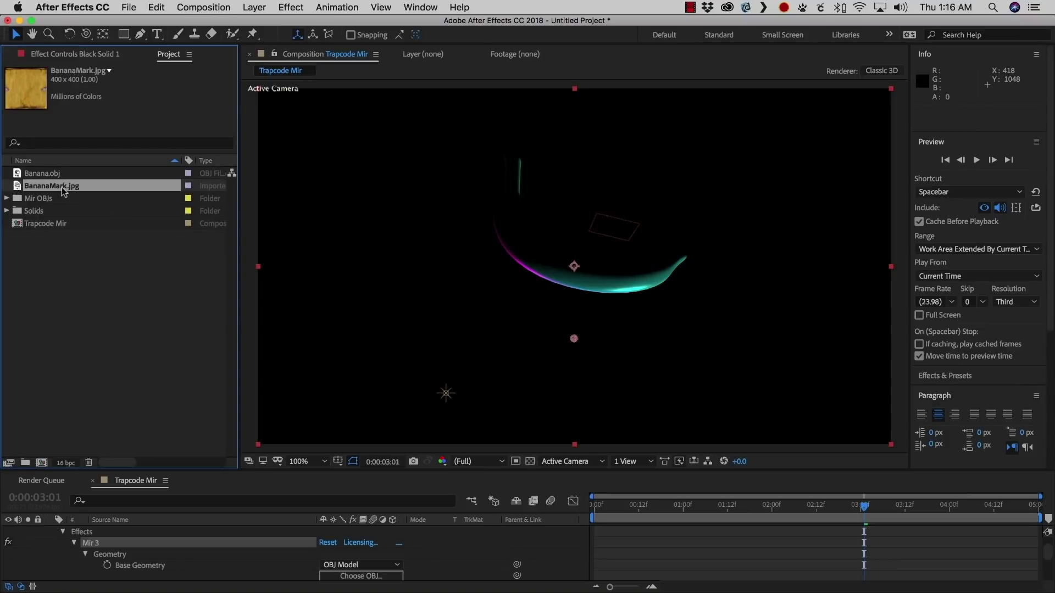
{"action": "left_click_drag", "start_coordinate": [65, 189], "coordinate": [572, 267]}
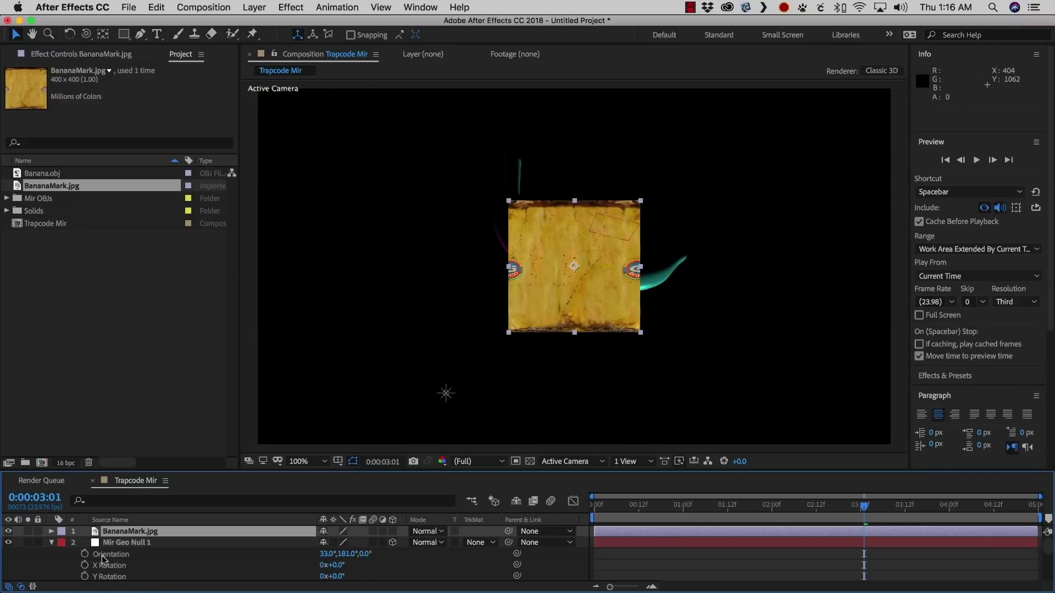
Delete both point lights from the Trapcode Mir composition.
{"action": "left_click", "coordinate": [51, 543]}
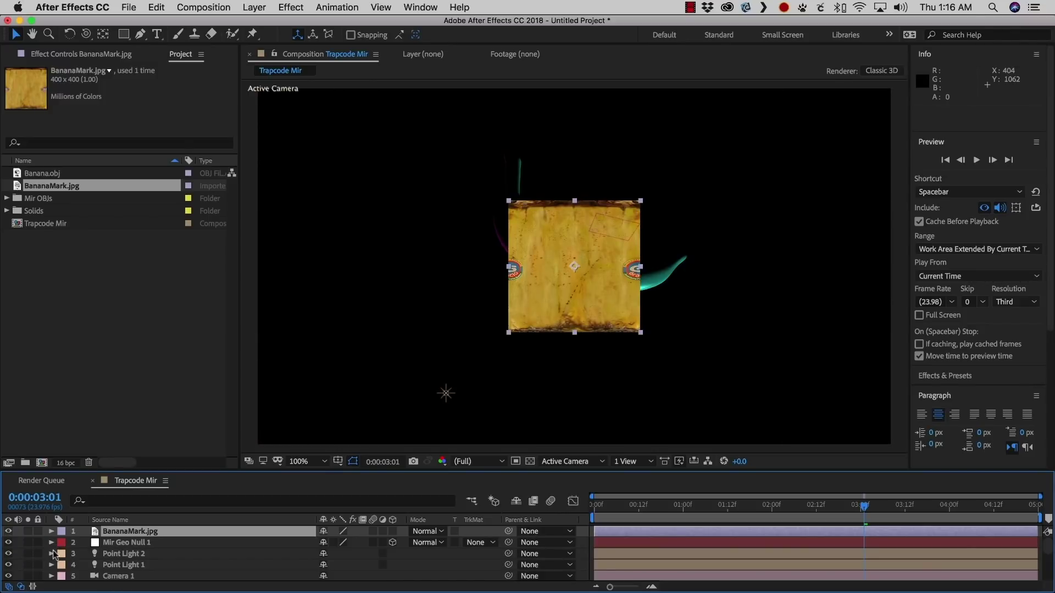
{"action": "left_click", "coordinate": [121, 566]}
{"action": "left_click", "coordinate": [126, 555], "text": "shift"}
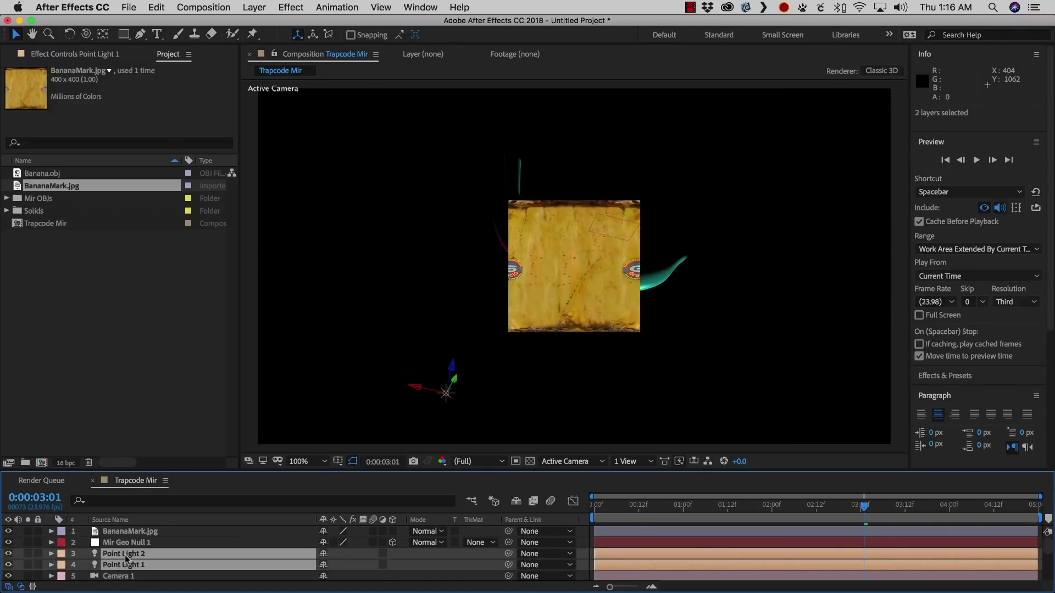
{"action": "key", "text": "Delete"}
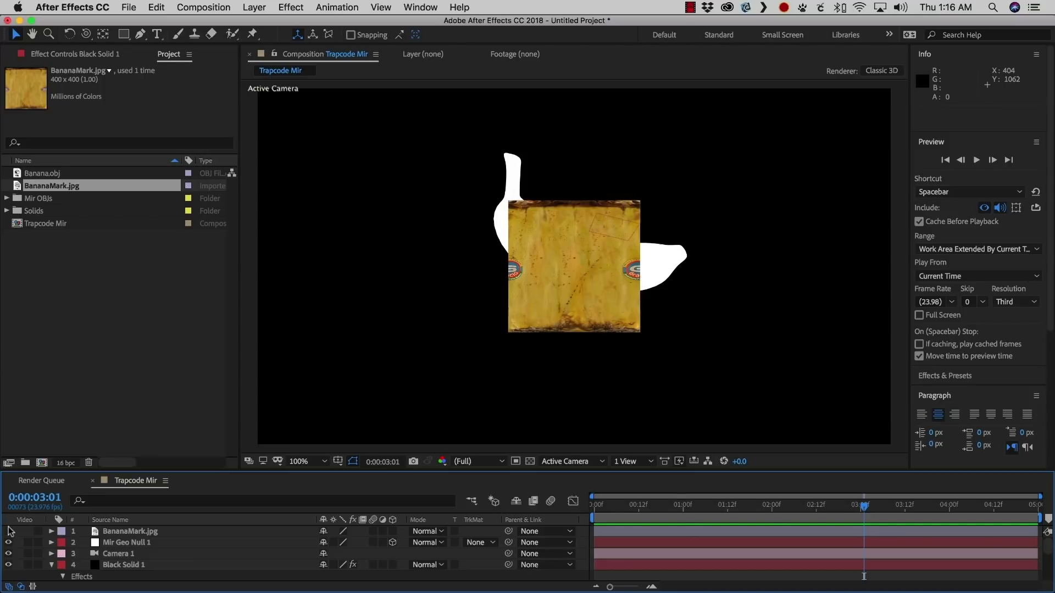
Hide the BananaMark.jpg layer and send it to the bottom of the layer stack.
{"action": "left_click", "coordinate": [8, 531]}
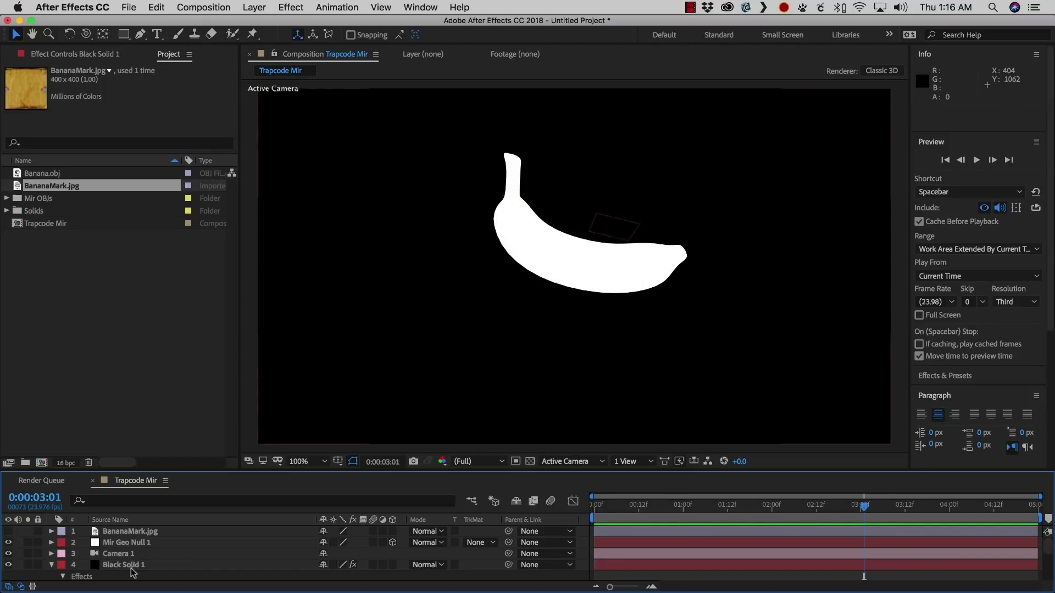
{"action": "left_click", "coordinate": [124, 532]}
{"action": "key", "text": "super+shift+bracketleft"}
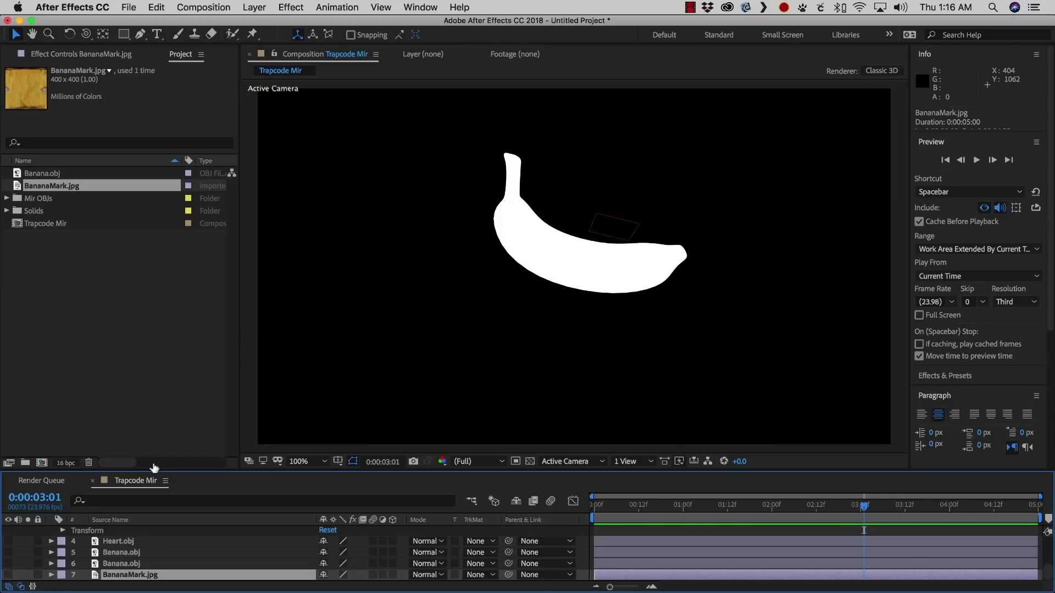
Assign the 7. BananaMark.jpg layer as the Texture Layer of Black Solid 1's Mir 3 effect.
{"action": "left_click_drag", "start_coordinate": [154, 470], "coordinate": [181, 400]}
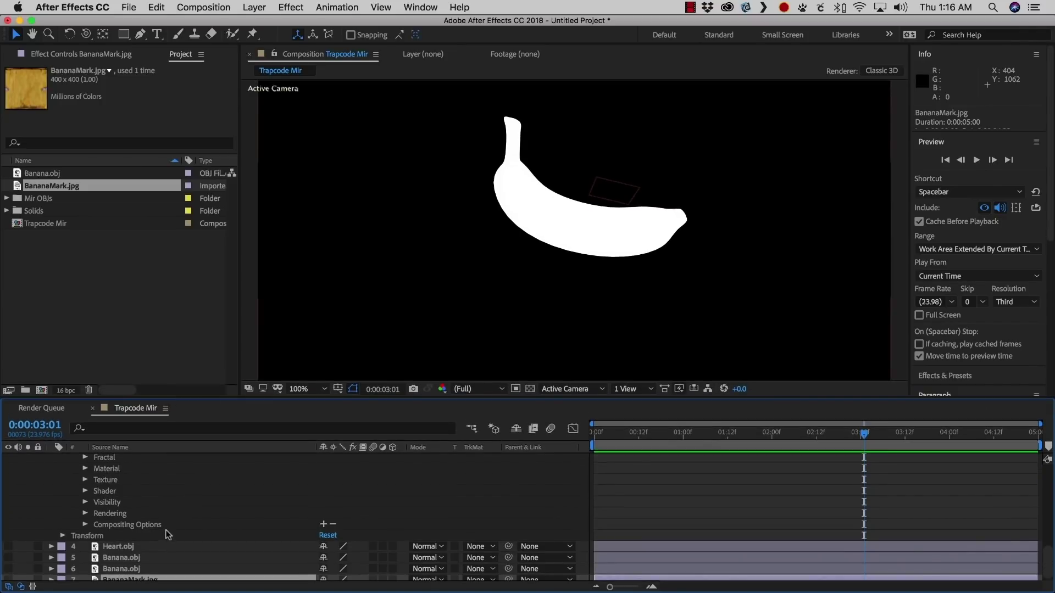
{"action": "scroll", "coordinate": [170, 526], "scroll_direction": "up", "scroll_amount": 5}
{"action": "scroll", "coordinate": [170, 527], "scroll_direction": "up", "scroll_amount": 8}
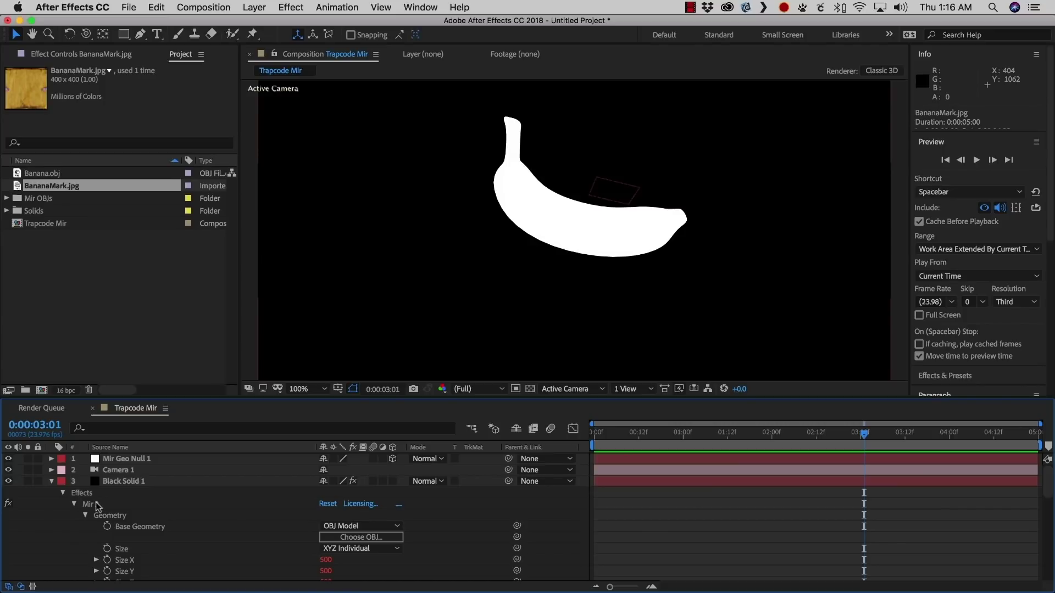
{"action": "left_click", "coordinate": [96, 504]}
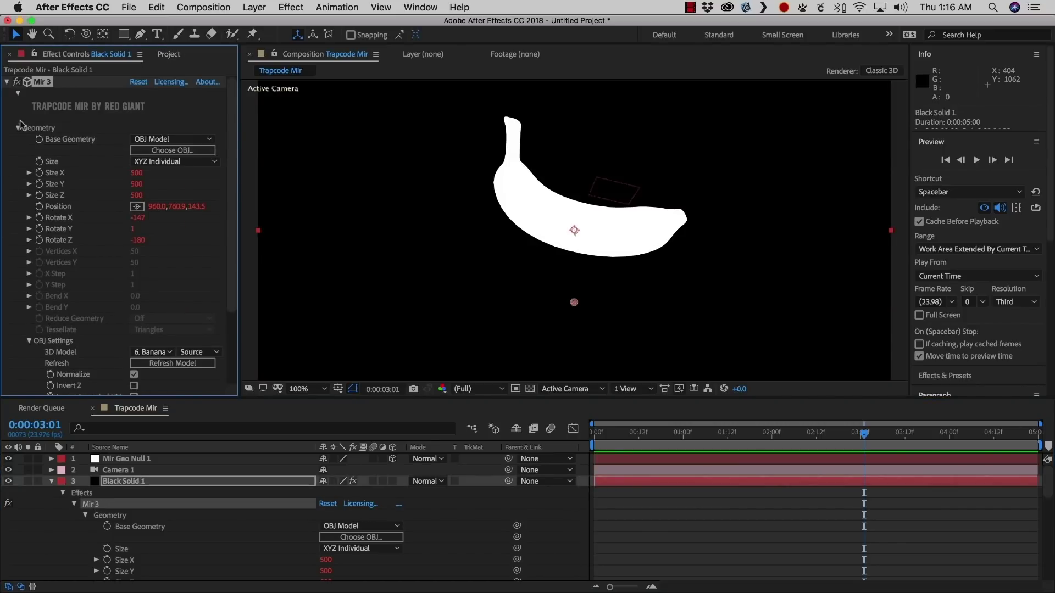
{"action": "left_click", "coordinate": [17, 129]}
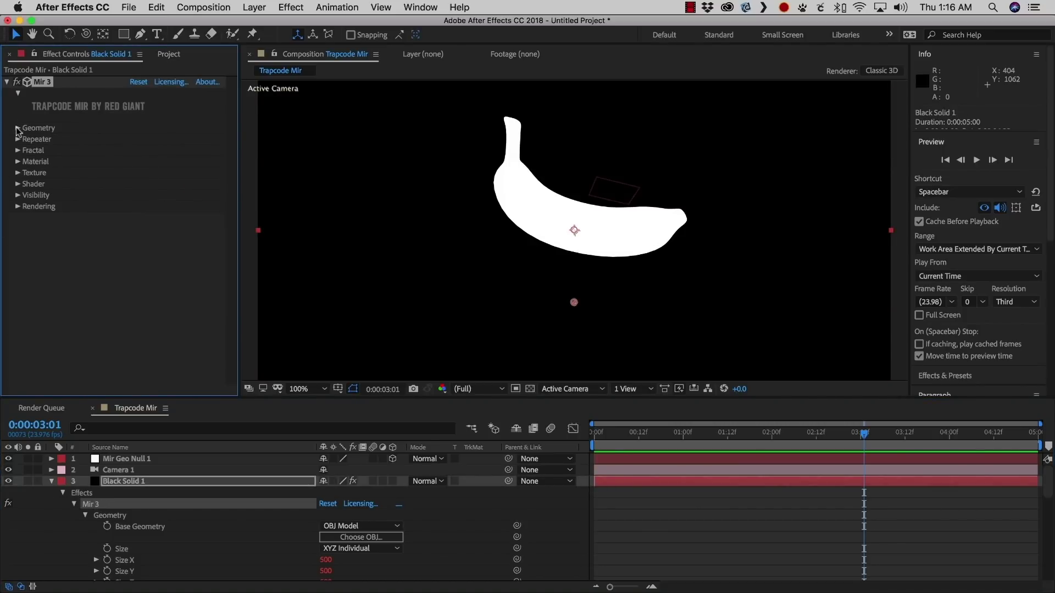
{"action": "left_click", "coordinate": [17, 173]}
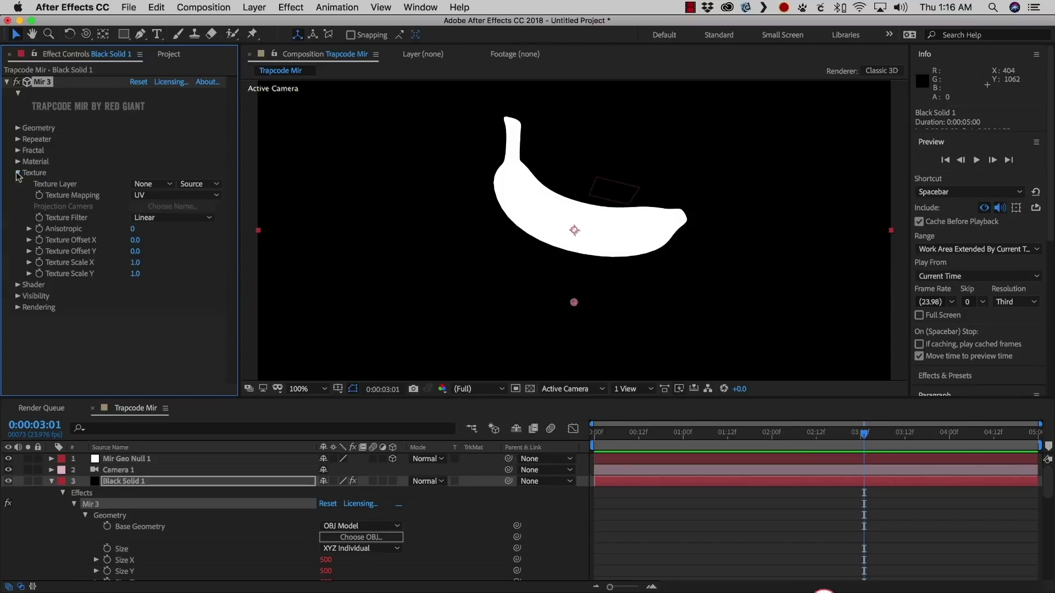
{"action": "left_click", "coordinate": [144, 184]}
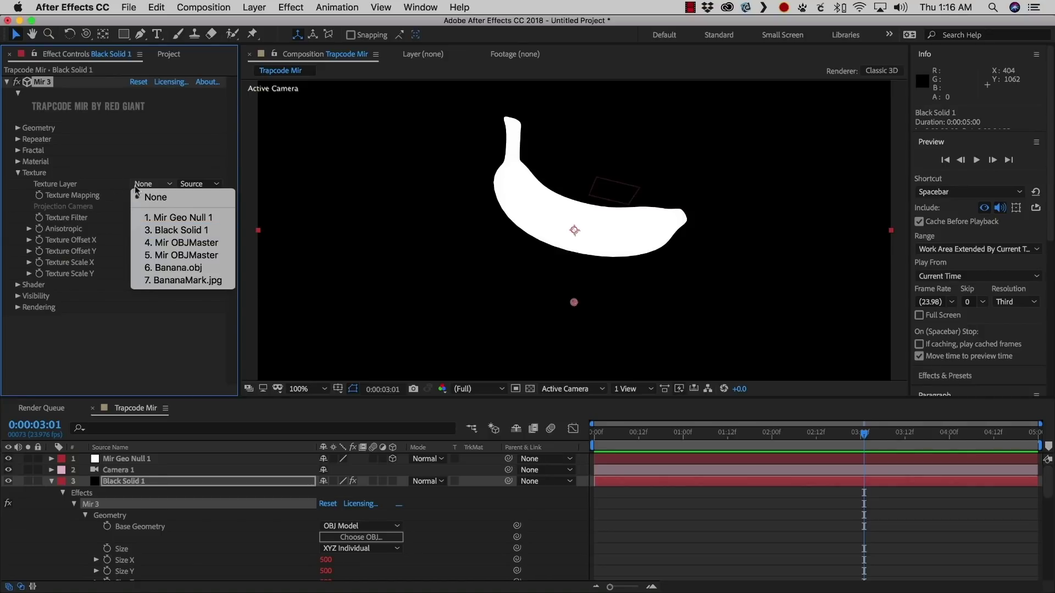
{"action": "left_click", "coordinate": [146, 281]}
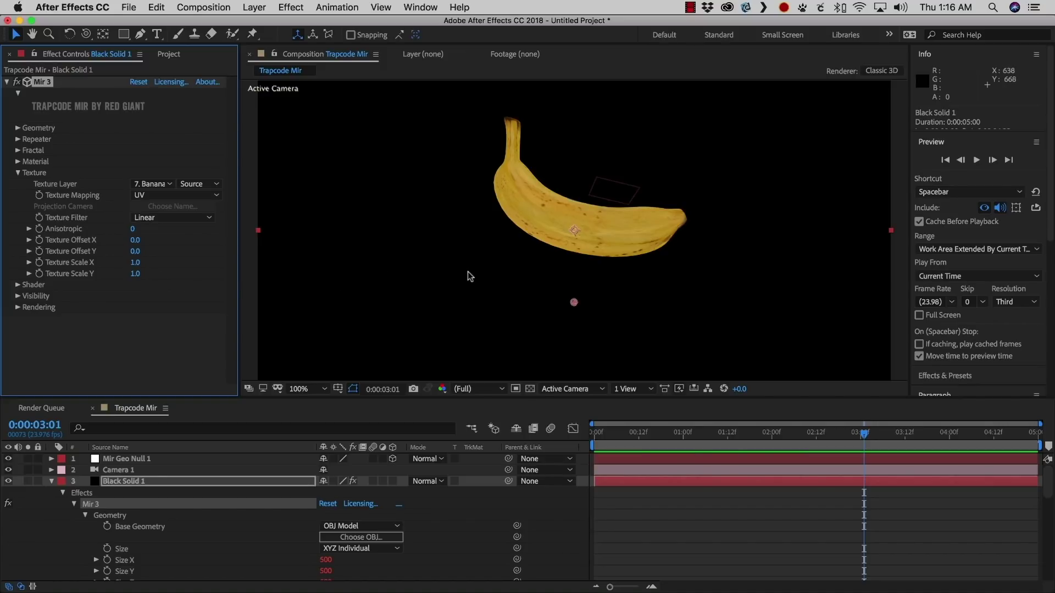
Orbit the camera around the textured banana to view it from another angle.
{"action": "key", "text": "c"}
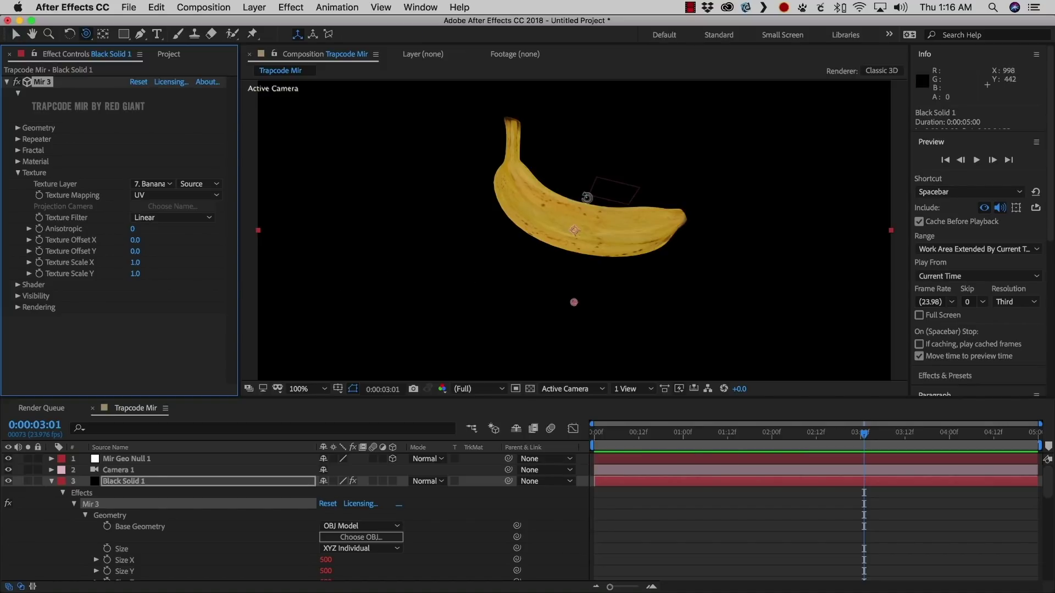
{"action": "left_click_drag", "start_coordinate": [587, 198], "coordinate": [549, 231]}
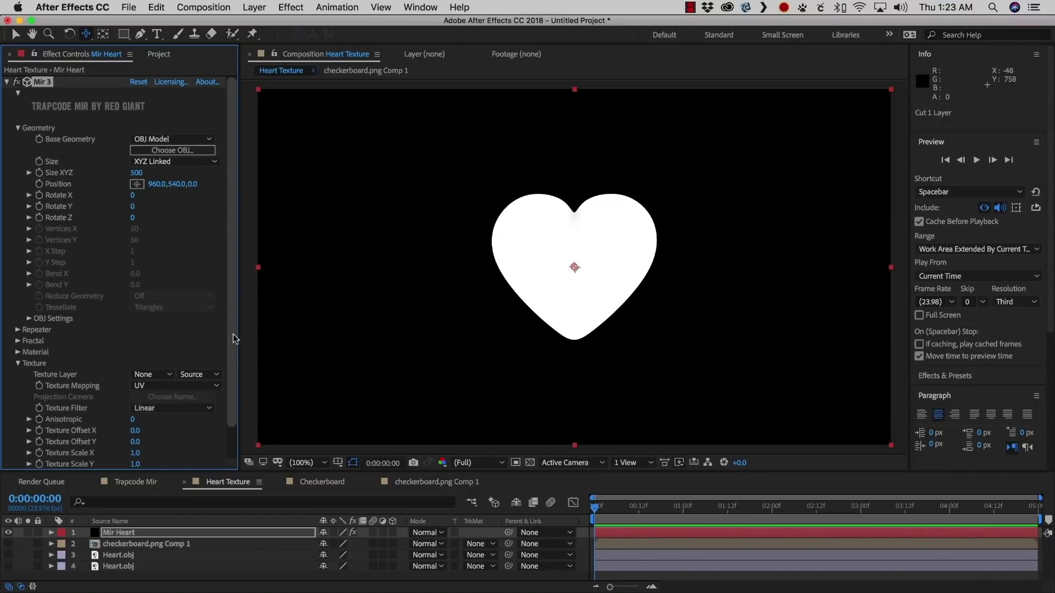
Make the checkerboard.png Comp 1 layer visible in the Heart Texture composition.
{"action": "left_click", "coordinate": [8, 544]}
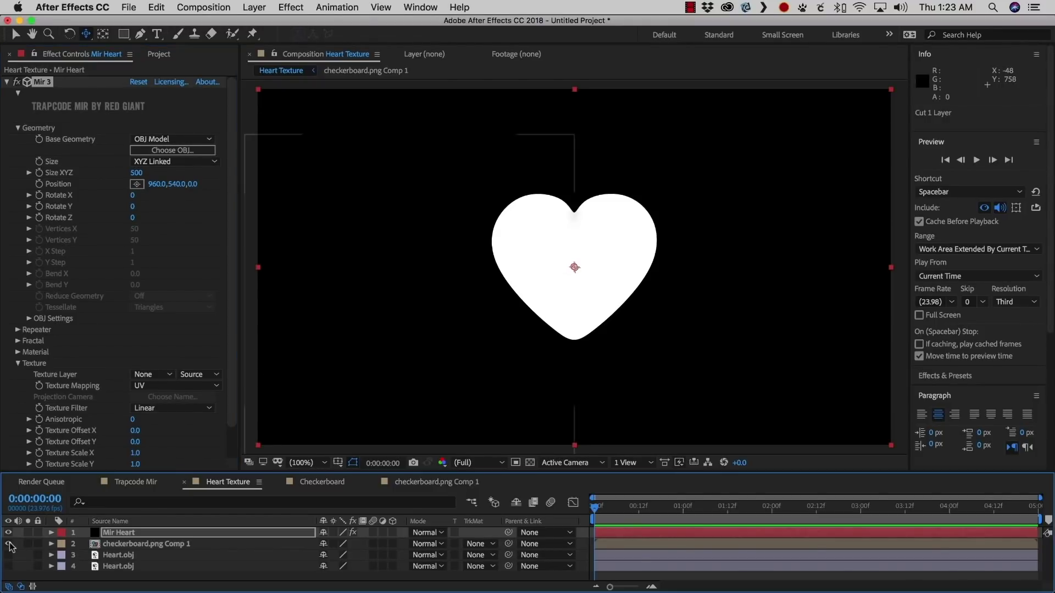
Hide the Mir Heart layer and move the checkerboard.png Comp 1 layer near the frame's centre, to about 908, 546.
{"action": "left_click", "coordinate": [9, 533]}
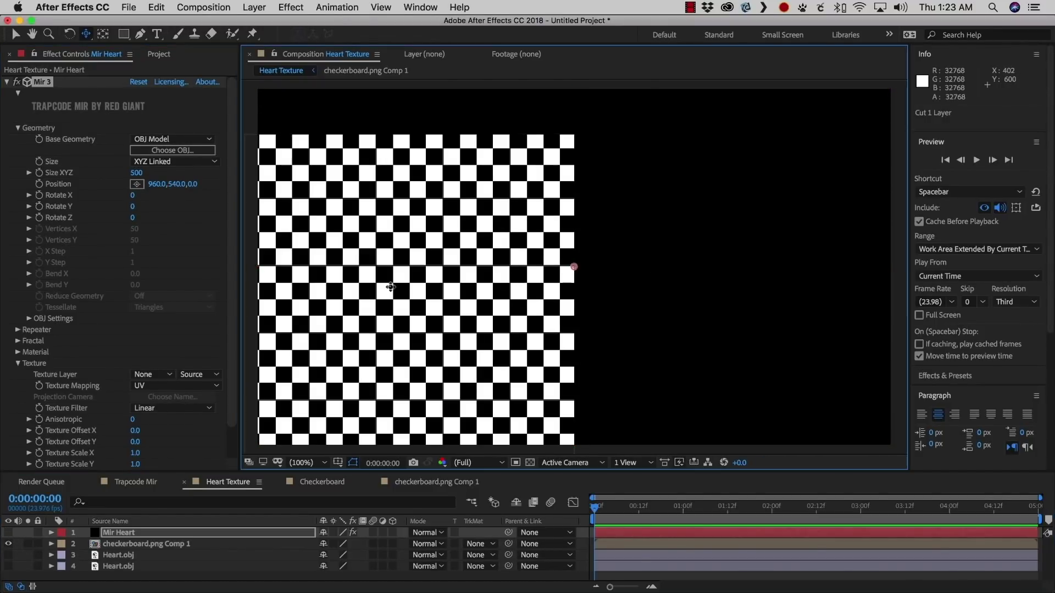
{"action": "key", "text": "v"}
{"action": "left_click_drag", "start_coordinate": [472, 269], "coordinate": [566, 242]}
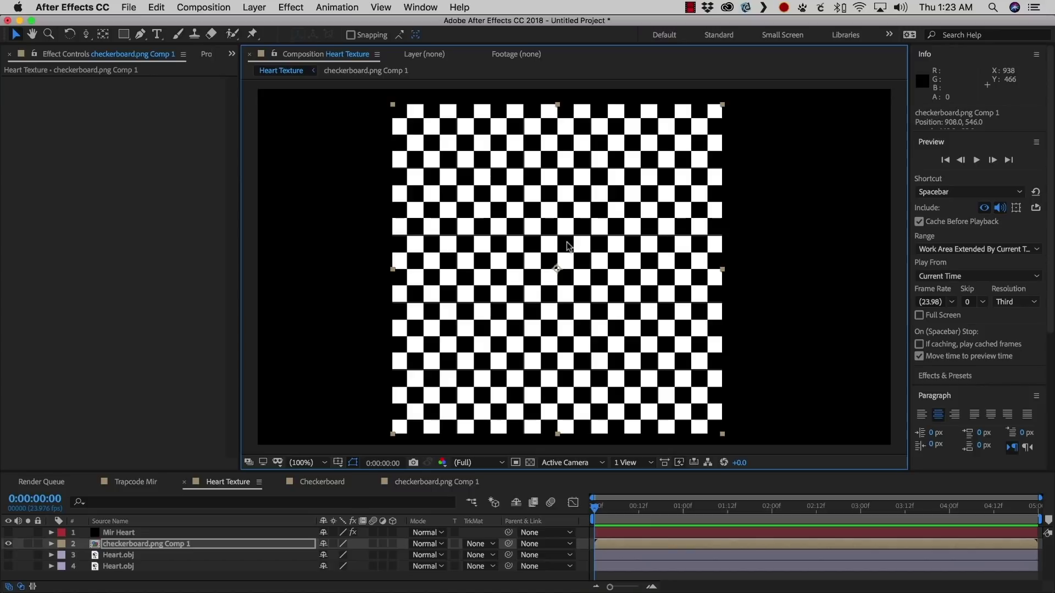
Switch visibility from the checkerboard layer back to Mir Heart, and assign 2. checkerboard.png Comp 1 as its Mir 3 Texture Layer.
{"action": "left_click", "coordinate": [8, 544]}
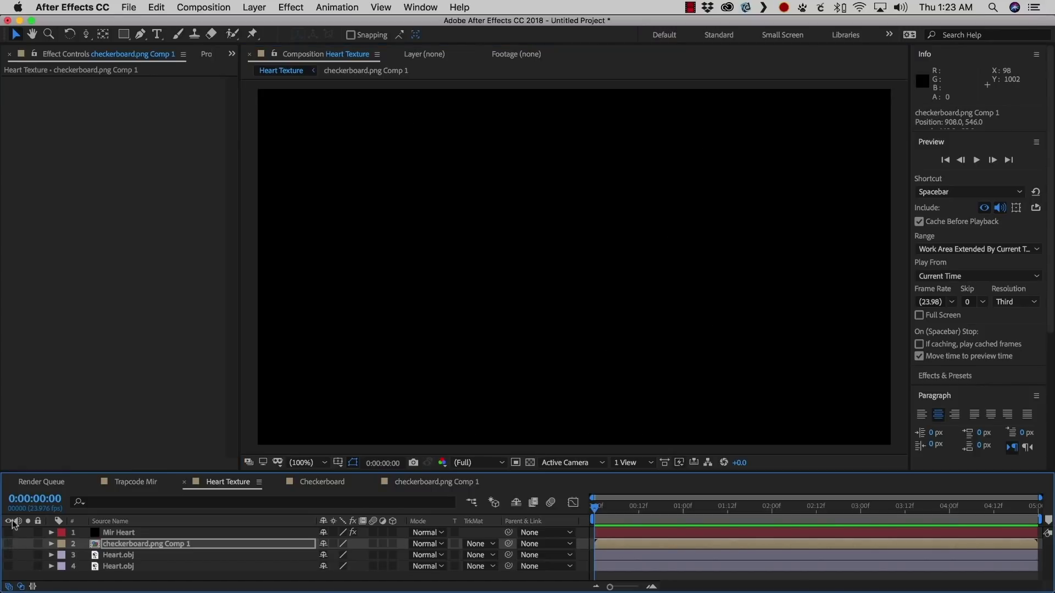
{"action": "left_click", "coordinate": [8, 533]}
{"action": "left_click", "coordinate": [111, 534]}
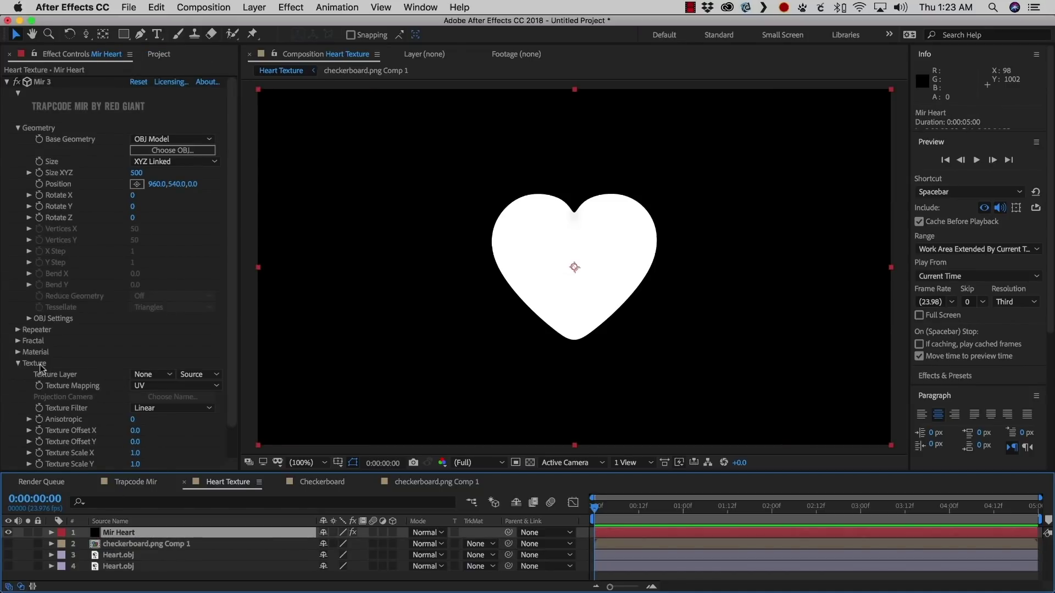
{"action": "left_click", "coordinate": [138, 376]}
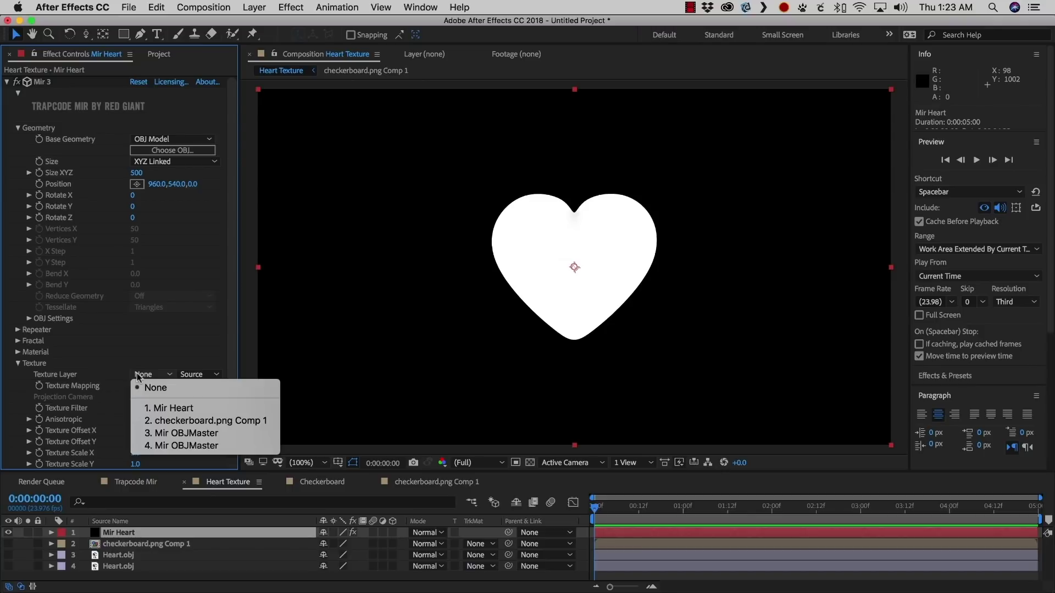
{"action": "left_click", "coordinate": [147, 420]}
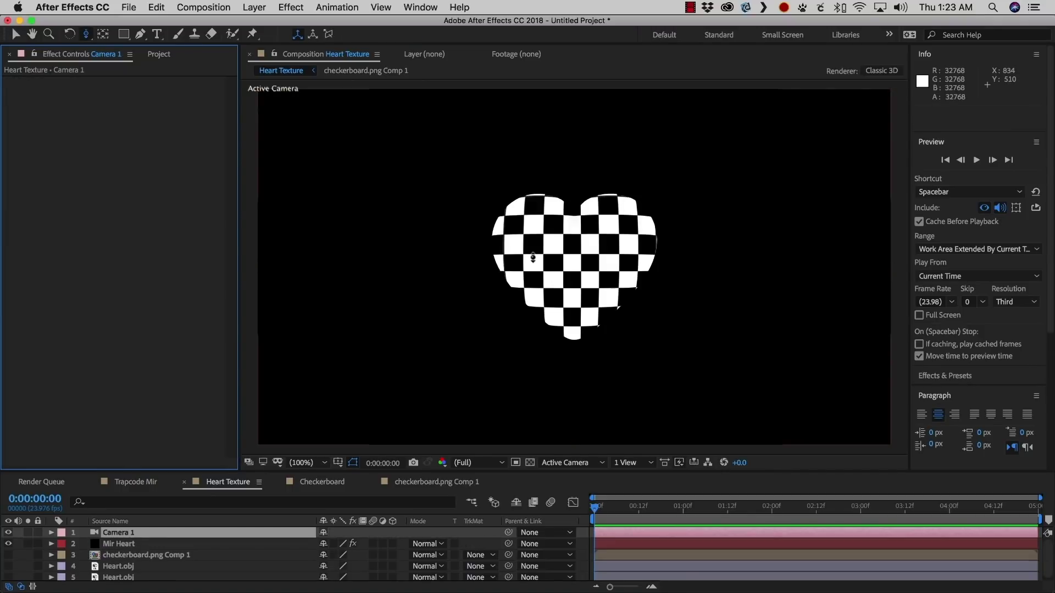
Orbit the camera around the checkered heart to inspect the UV-mapped texture from several angles.
{"action": "key", "text": "c"}
{"action": "left_click_drag", "start_coordinate": [532, 257], "coordinate": [754, 261]}
{"action": "key", "text": "ctrl+z"}
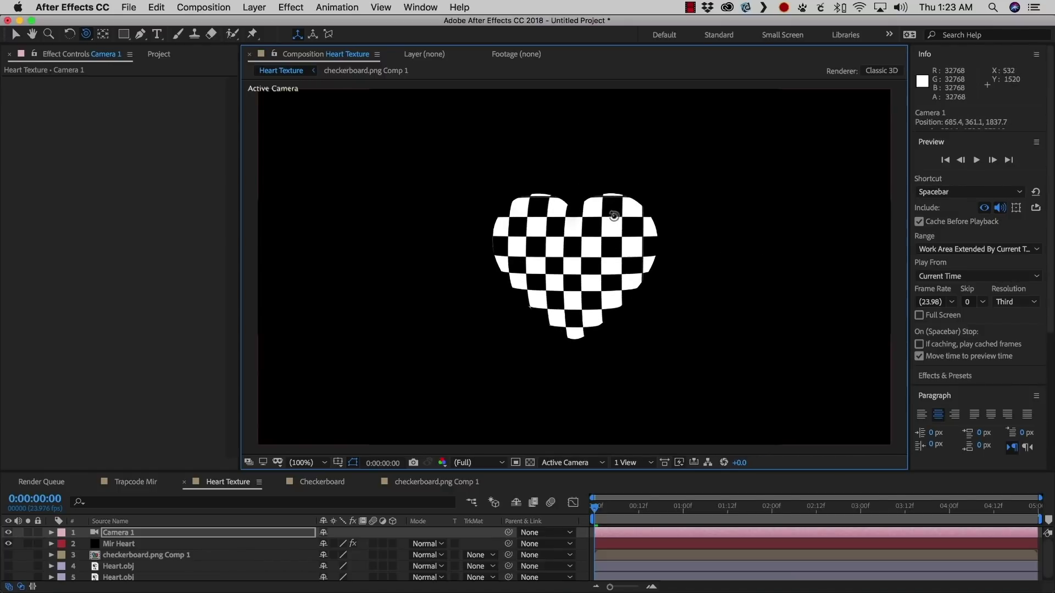
{"action": "left_click_drag", "start_coordinate": [686, 255], "coordinate": [536, 245]}
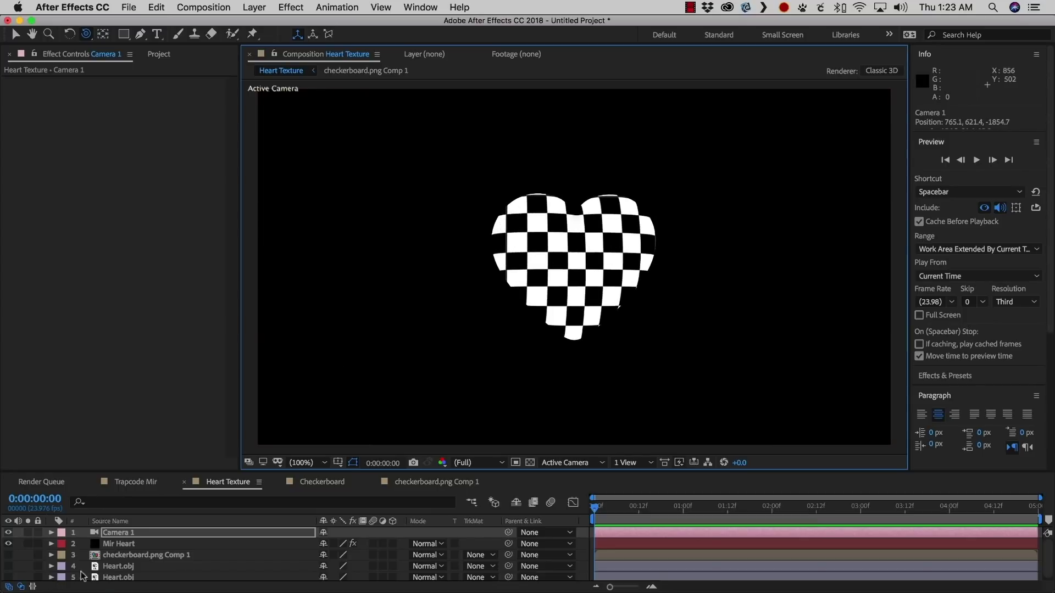
Set Mir Heart's Texture Mapping to Front and orbit the camera to inspect the projected checkerboard.
{"action": "left_click", "coordinate": [111, 544]}
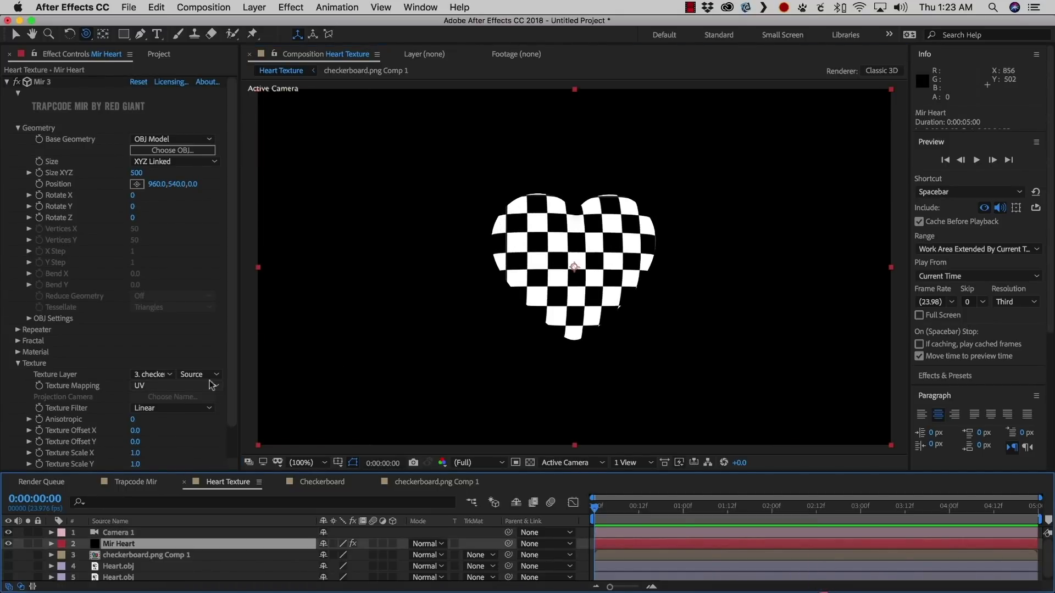
{"action": "left_click_drag", "start_coordinate": [230, 377], "coordinate": [229, 400]}
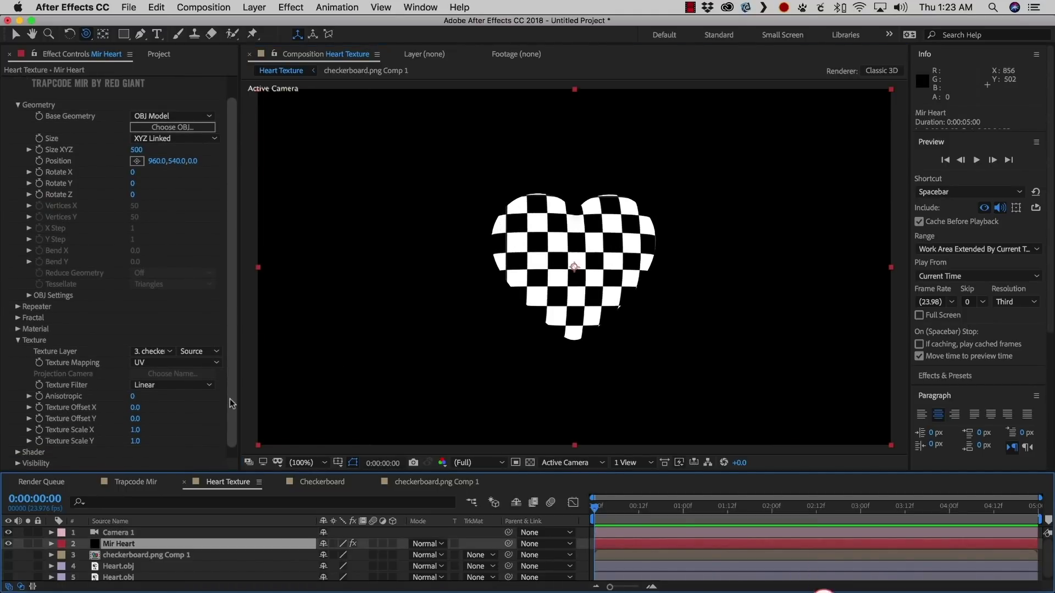
{"action": "left_click", "coordinate": [160, 361]}
{"action": "left_click", "coordinate": [147, 385]}
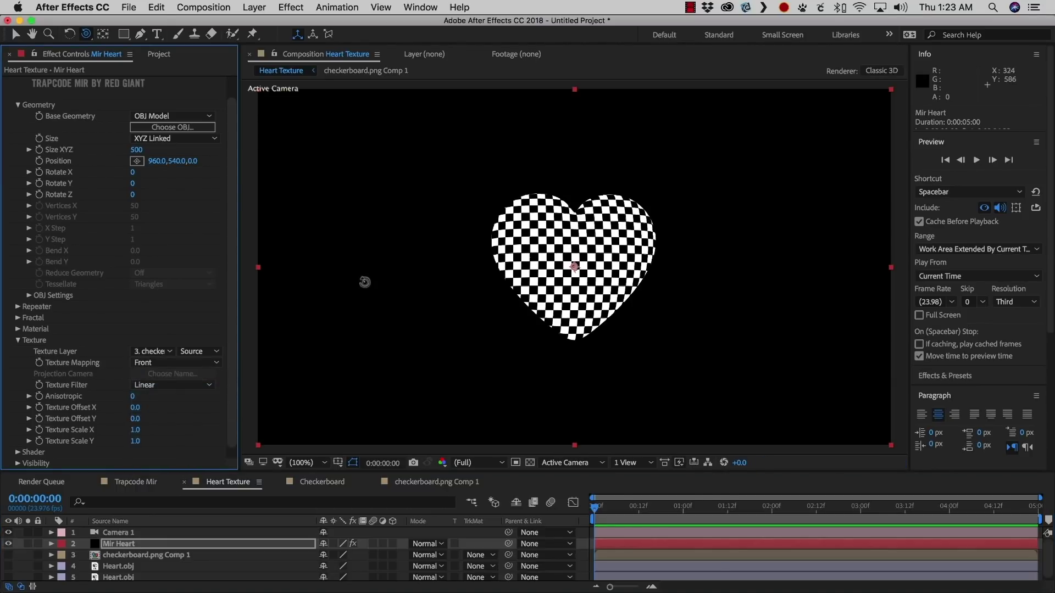
{"action": "key", "text": "c"}
{"action": "left_click_drag", "start_coordinate": [412, 275], "coordinate": [488, 293]}
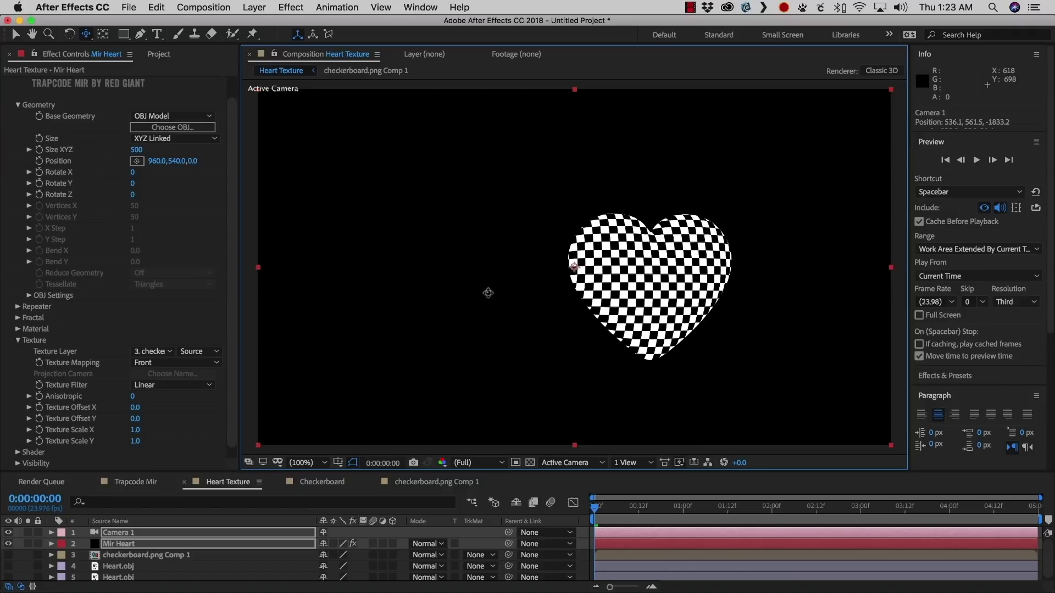
{"action": "key", "text": "super+z"}
{"action": "key", "text": "c"}
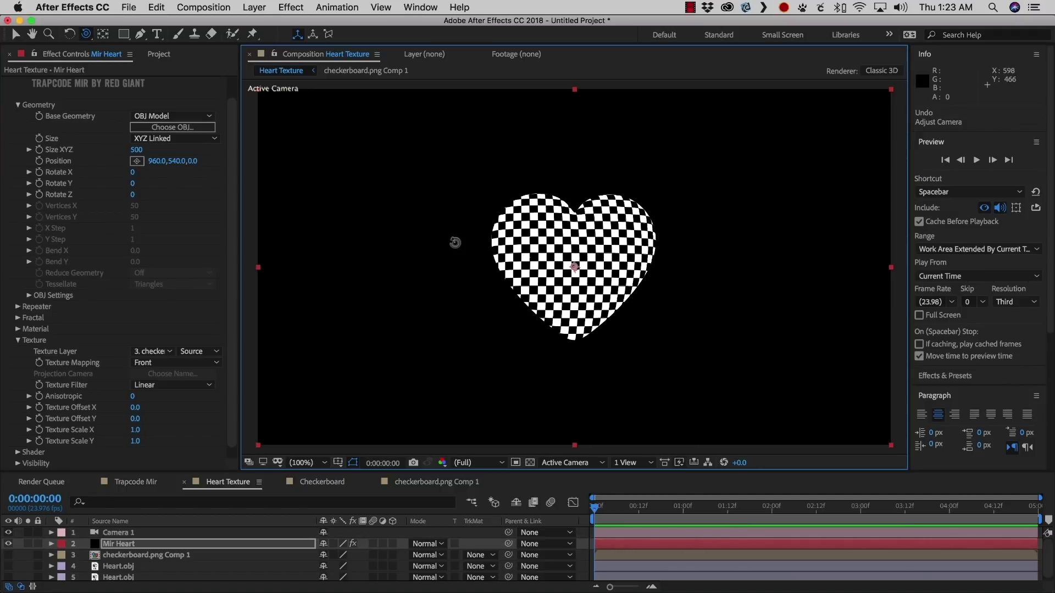
{"action": "mouse_move", "coordinate": [455, 240]}
{"action": "left_mouse_down"}
{"action": "mouse_move", "coordinate": [563, 262]}
{"action": "mouse_move", "coordinate": [424, 258]}
{"action": "mouse_move", "coordinate": [473, 254]}
{"action": "mouse_move", "coordinate": [455, 245]}
{"action": "mouse_move", "coordinate": [443, 254]}
{"action": "left_mouse_up"}
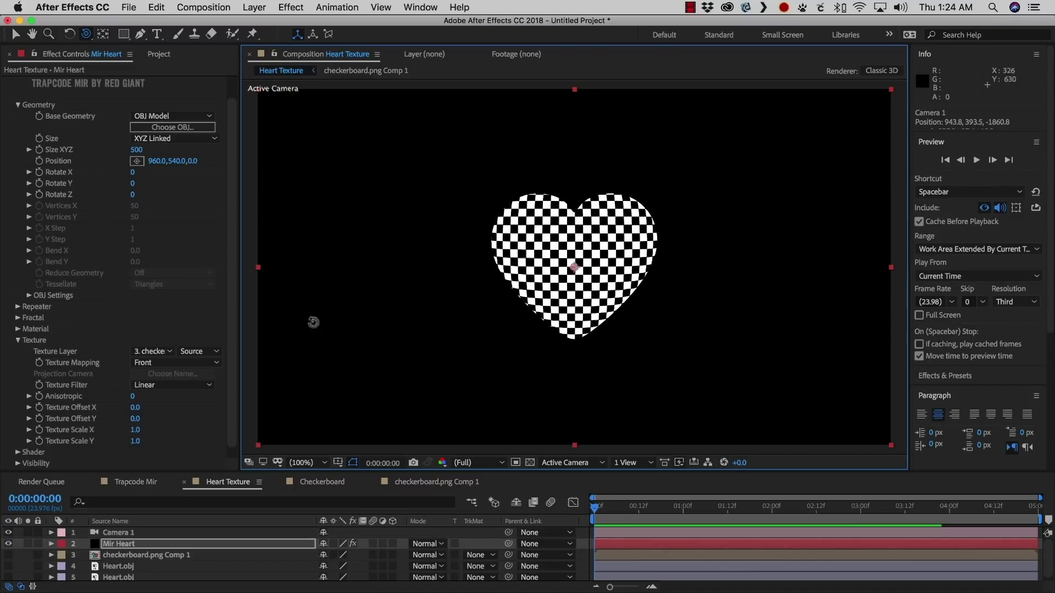
Switch Mir Heart's Texture Mapping to Side and orbit the camera around the heart.
{"action": "left_click", "coordinate": [149, 367]}
{"action": "left_click", "coordinate": [145, 401]}
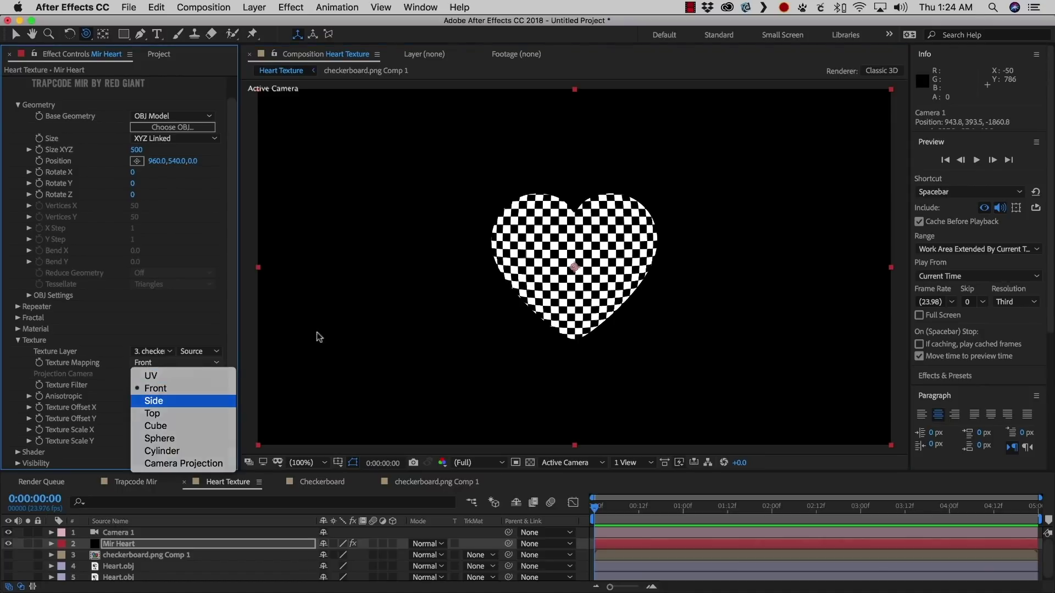
{"action": "mouse_move", "coordinate": [461, 266]}
{"action": "left_mouse_down"}
{"action": "mouse_move", "coordinate": [573, 264]}
{"action": "mouse_move", "coordinate": [453, 264]}
{"action": "left_mouse_up"}
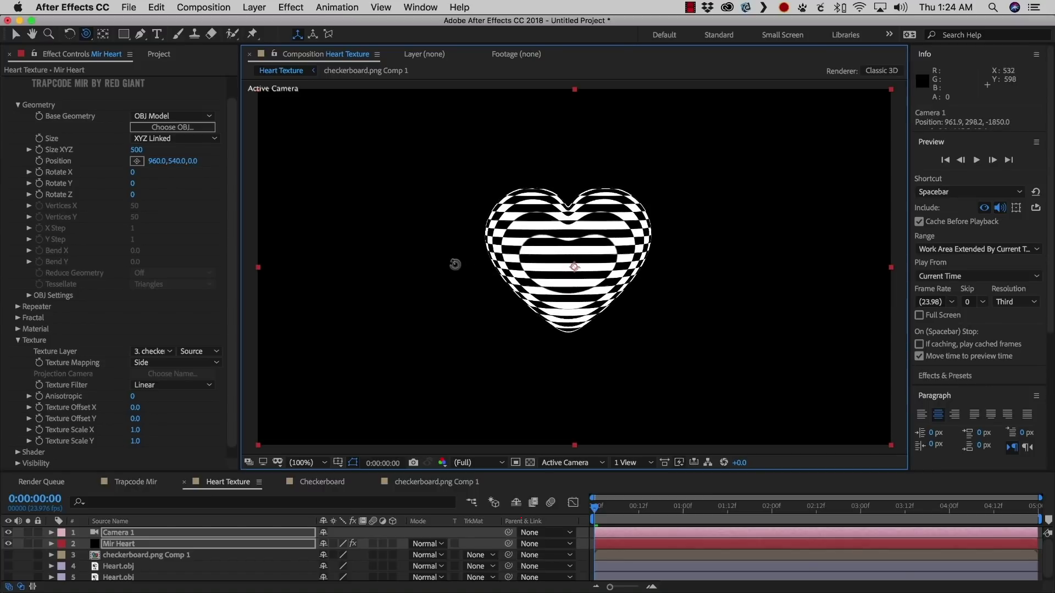
Change Mir Heart's Texture Mapping to Cube and orbit the camera to examine the pattern.
{"action": "left_click", "coordinate": [165, 363]}
{"action": "left_click", "coordinate": [157, 426]}
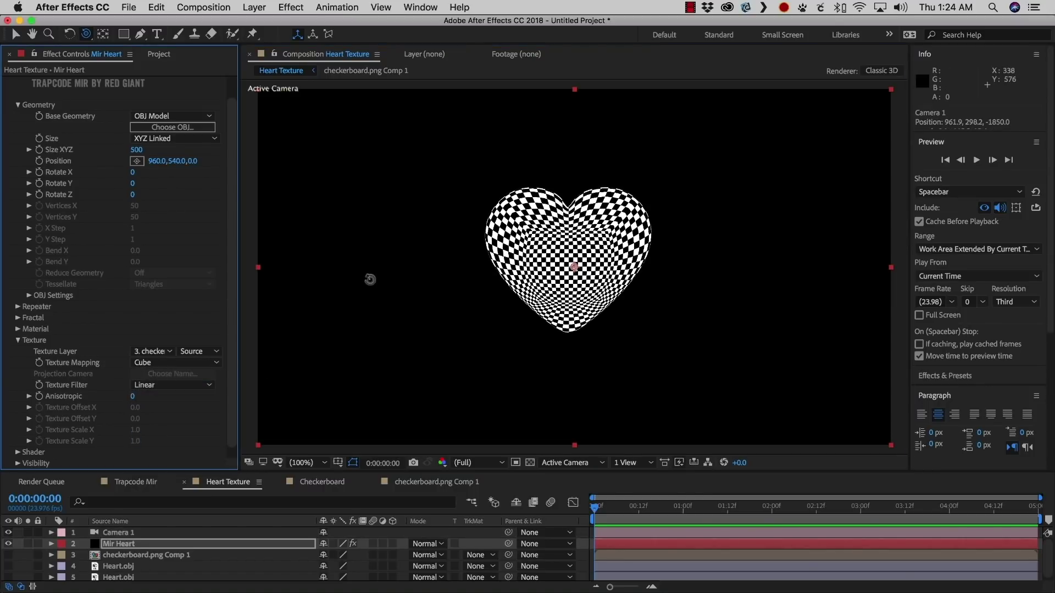
{"action": "mouse_move", "coordinate": [371, 280]}
{"action": "left_mouse_down"}
{"action": "mouse_move", "coordinate": [514, 282]}
{"action": "mouse_move", "coordinate": [379, 280]}
{"action": "left_mouse_up"}
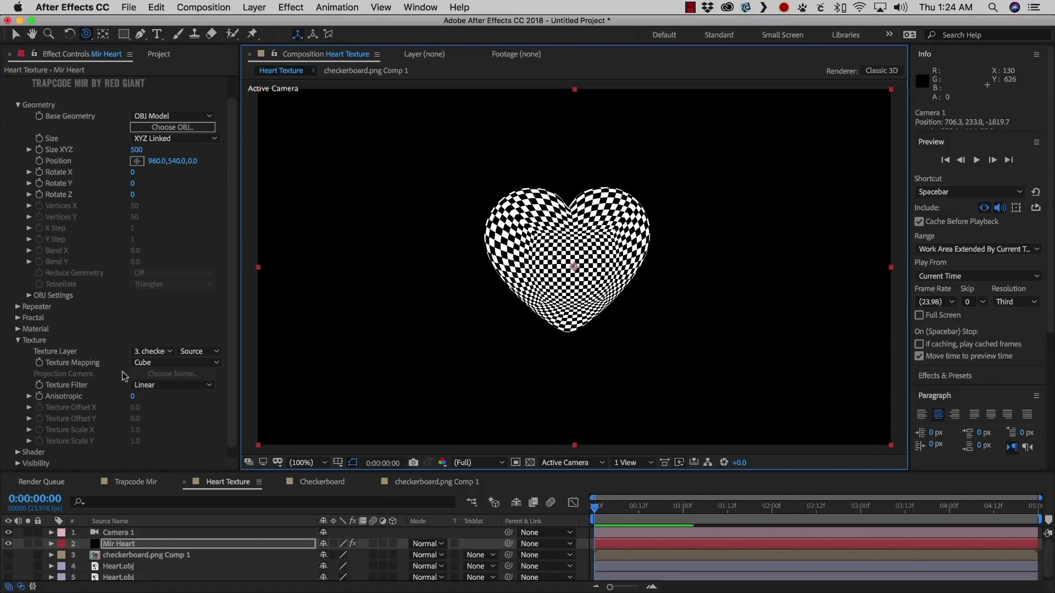
Set Mir Heart's Texture Mapping to Sphere and orbit the camera to view how the checkerboard wraps.
{"action": "left_click", "coordinate": [157, 362]}
{"action": "left_click", "coordinate": [160, 438]}
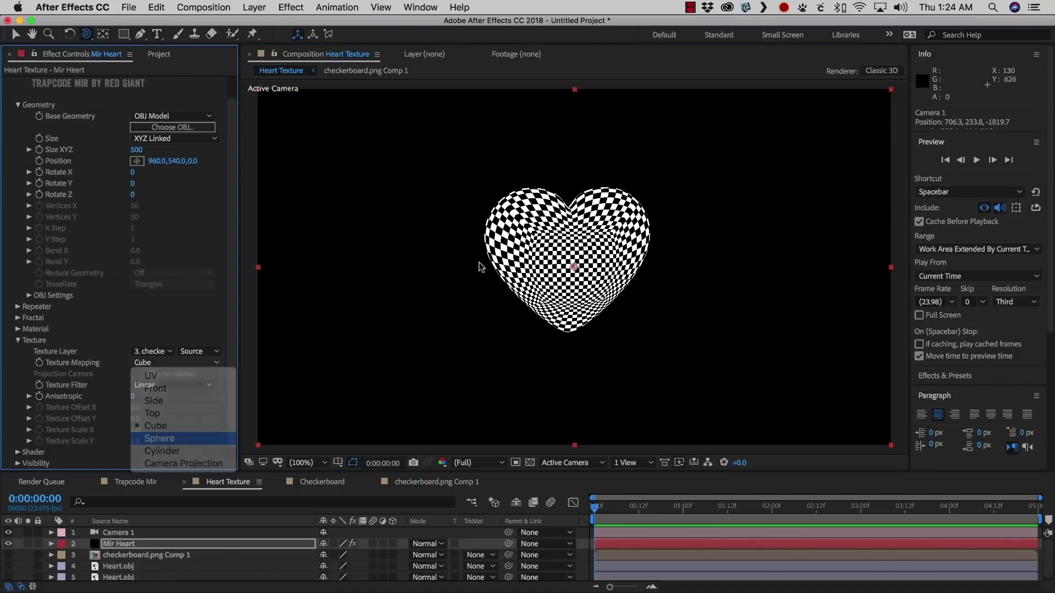
{"action": "left_click_drag", "start_coordinate": [430, 278], "coordinate": [468, 247]}
{"action": "key", "text": "super+z"}
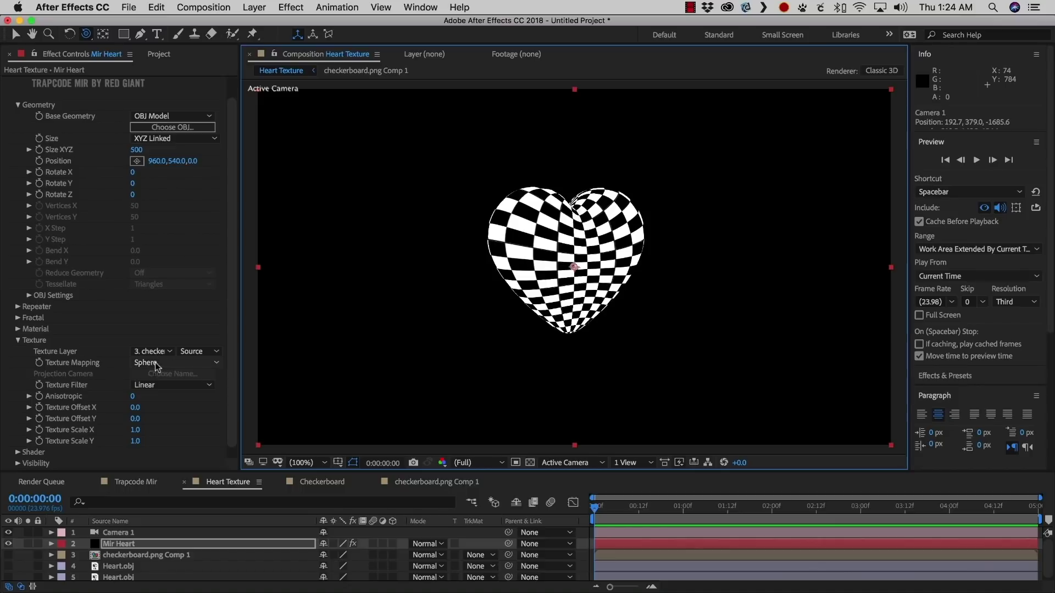
Set Mir Heart's Texture Mapping to Cylinder and orbit the camera around the heart to compare the wrapping.
{"action": "left_click", "coordinate": [187, 363]}
{"action": "left_click", "coordinate": [171, 448]}
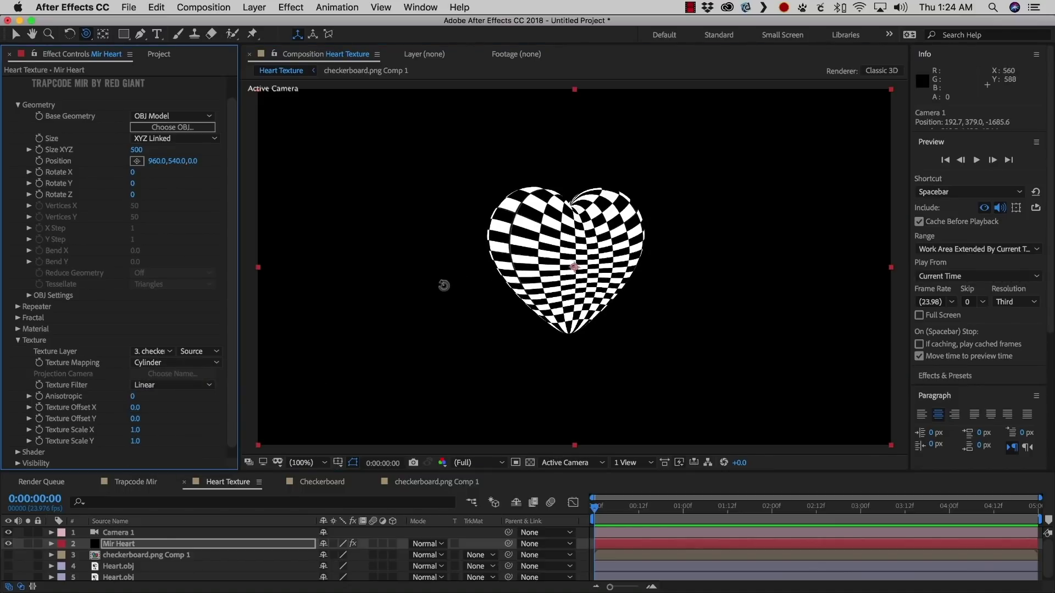
{"action": "left_click_drag", "start_coordinate": [442, 285], "coordinate": [443, 230]}
{"action": "key", "text": "super+z"}
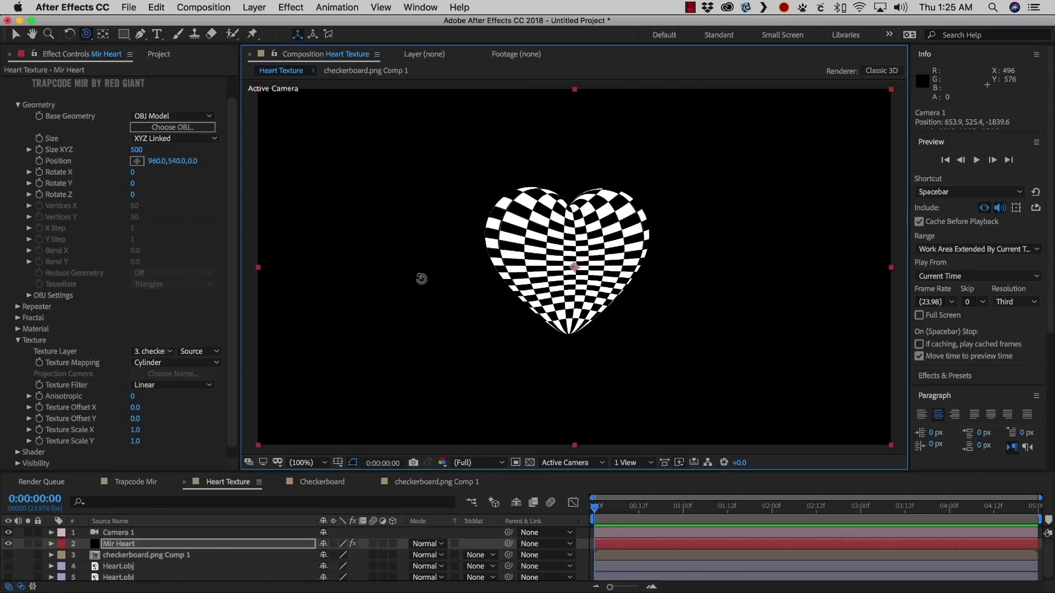
Return Mir Heart's Texture Mapping to UV and set Texture Scale X and Texture Scale Y to 2.
{"action": "left_click", "coordinate": [188, 363]}
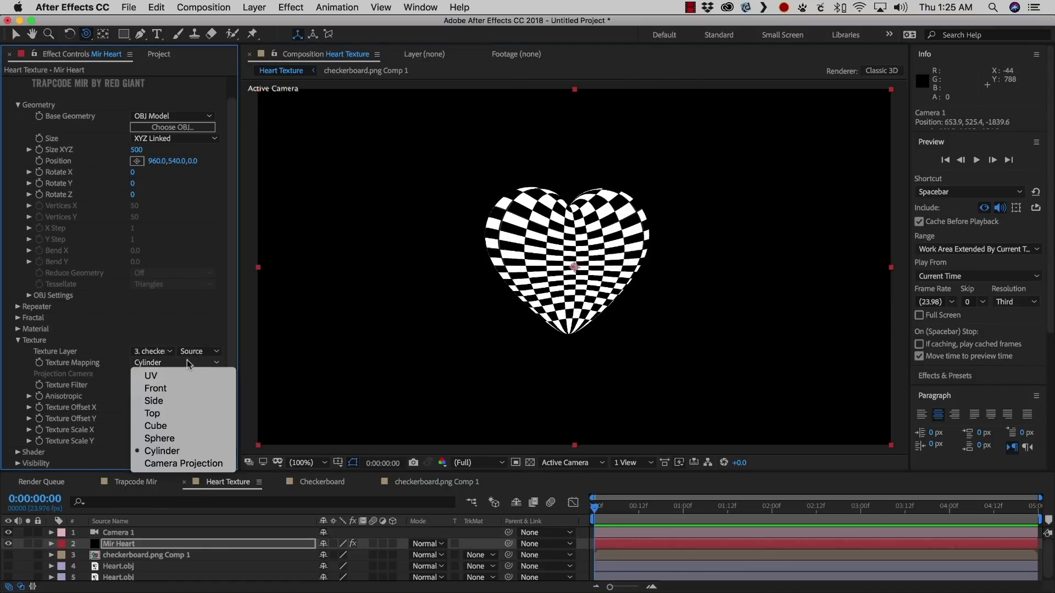
{"action": "left_click", "coordinate": [196, 377]}
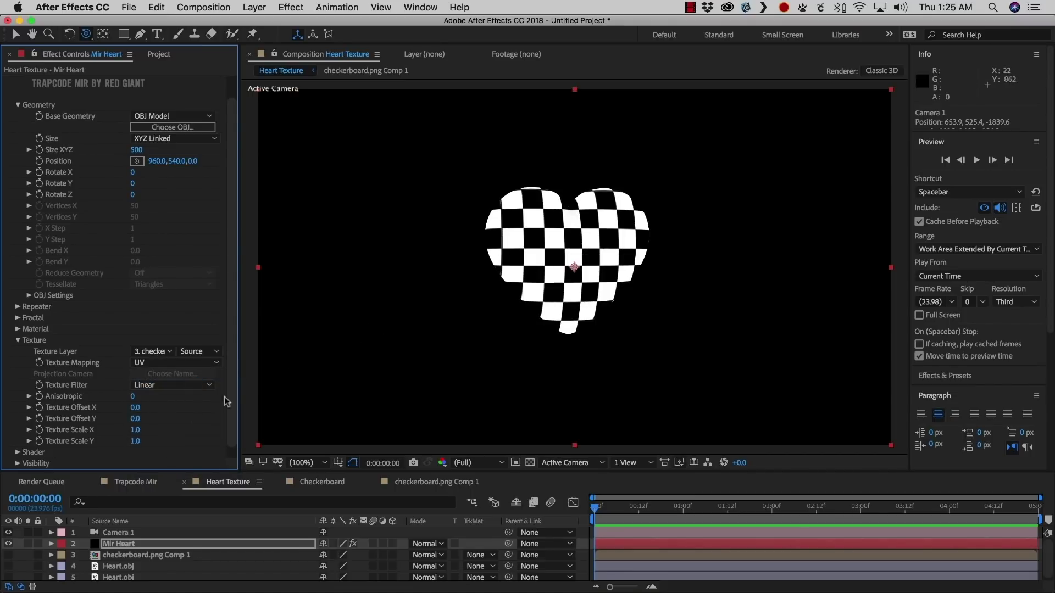
{"action": "left_click", "coordinate": [136, 430]}
{"action": "type", "text": "2"}
{"action": "key", "text": "Tab"}
{"action": "type", "text": "2"}
{"action": "key", "text": "Tab"}
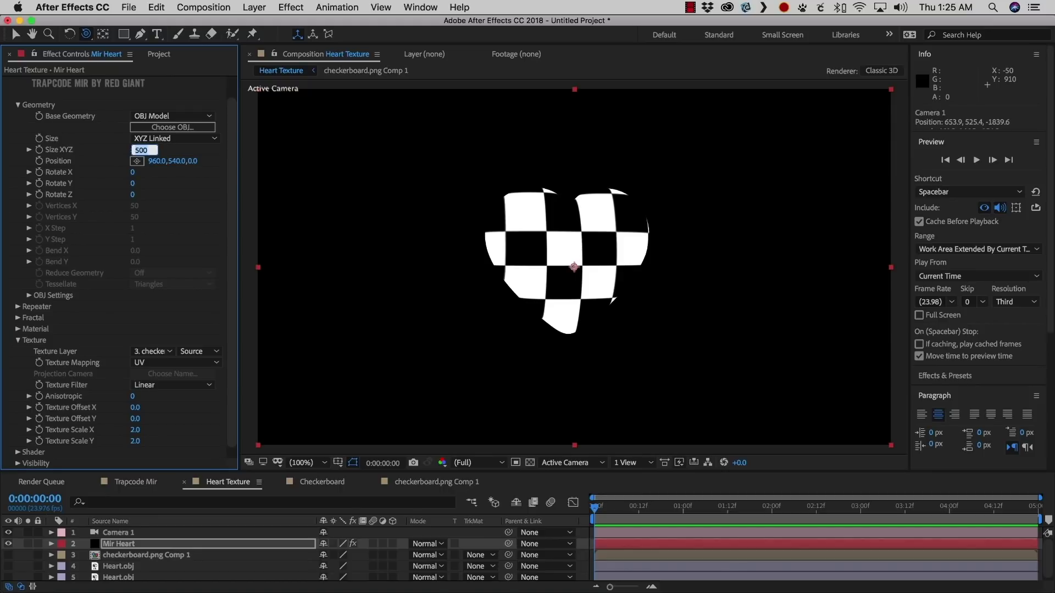
Set both Texture Scale X and Texture Scale Y of Mir Heart to 0.5.
{"action": "left_click", "coordinate": [136, 430]}
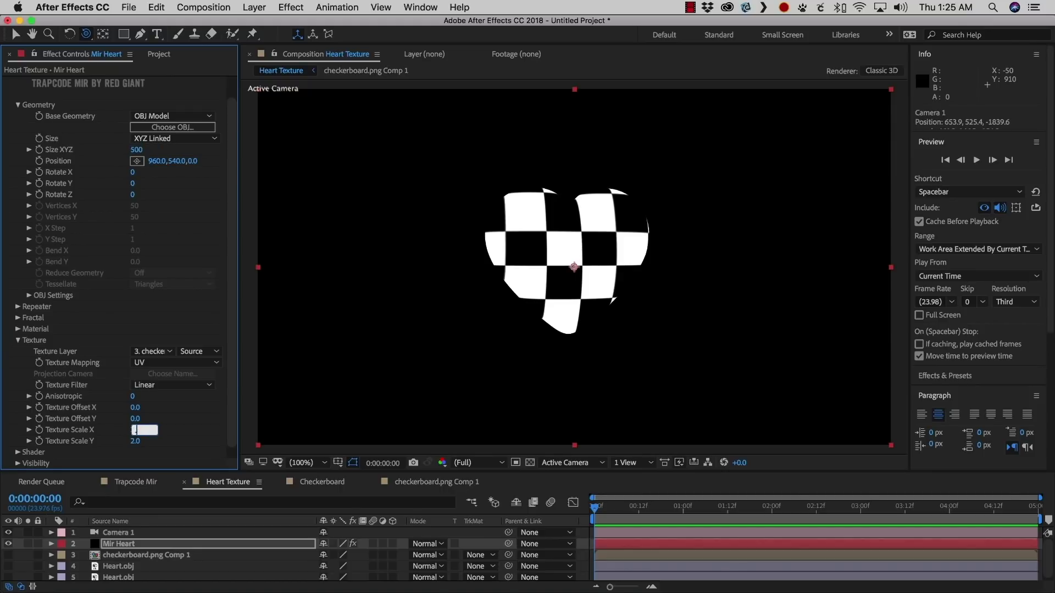
{"action": "type", "text": ".5"}
{"action": "key", "text": "Tab"}
{"action": "type", "text": ".5"}
{"action": "key", "text": "Tab"}
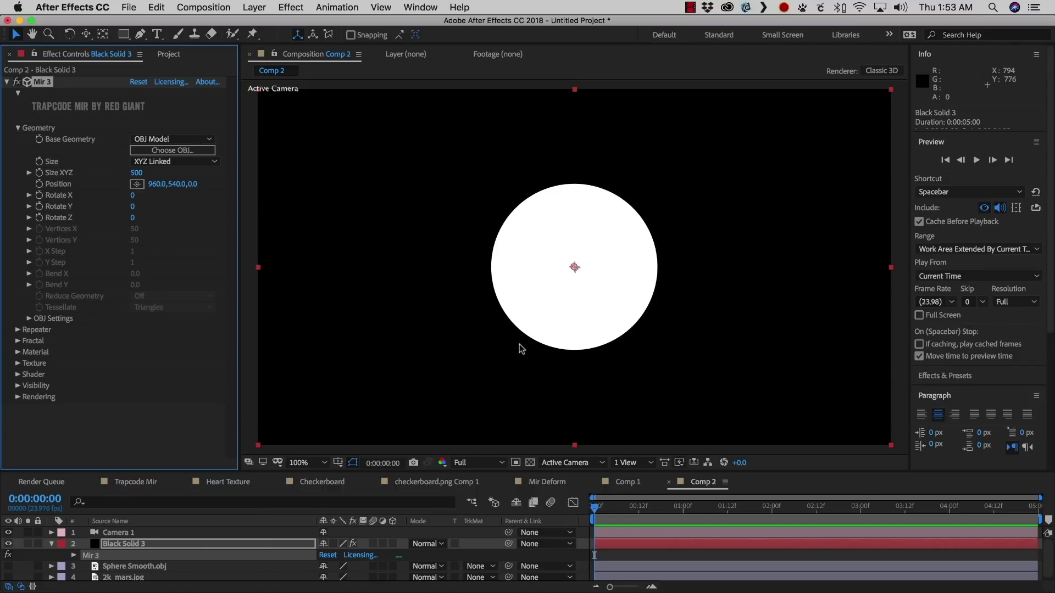
Assign 4. 2k_mars.jpg as the Texture Layer of Black Solid 3's Mir 3 effect and review the Texture Mapping options, keeping Sphere.
{"action": "left_click", "coordinate": [17, 364]}
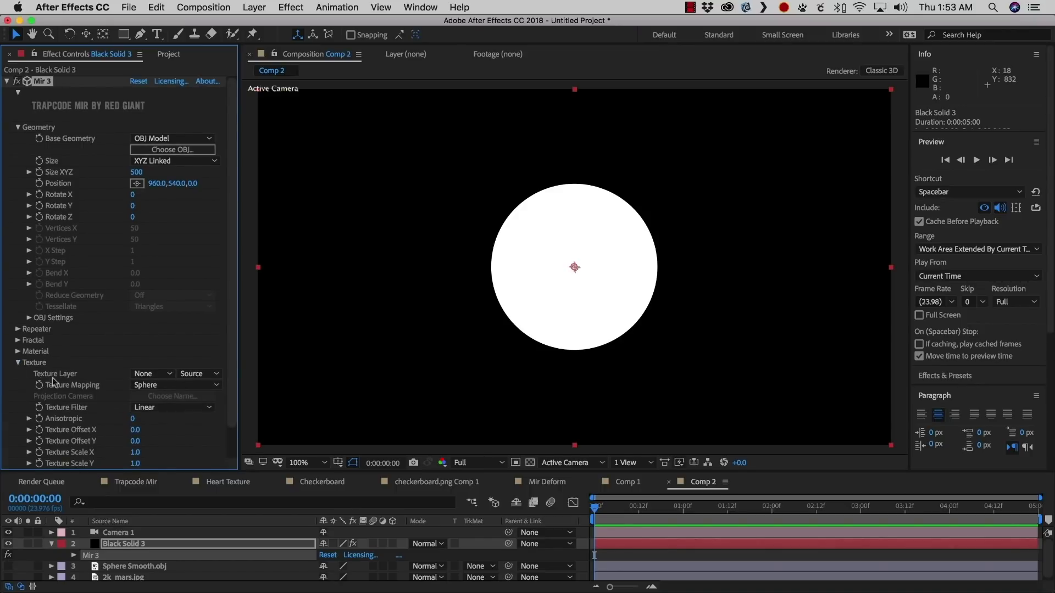
{"action": "left_click", "coordinate": [148, 375]}
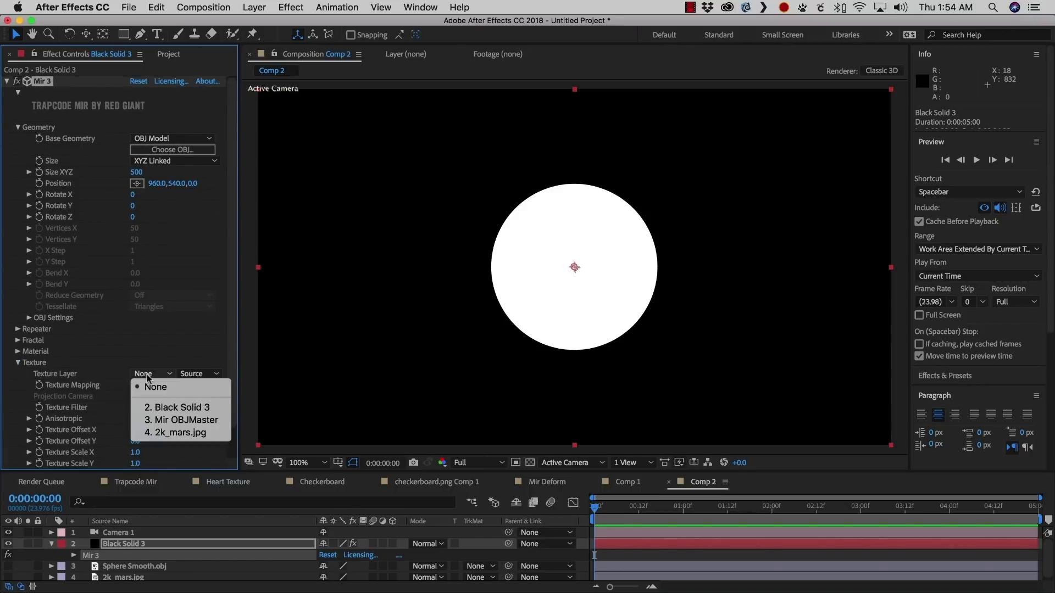
{"action": "left_click", "coordinate": [158, 434]}
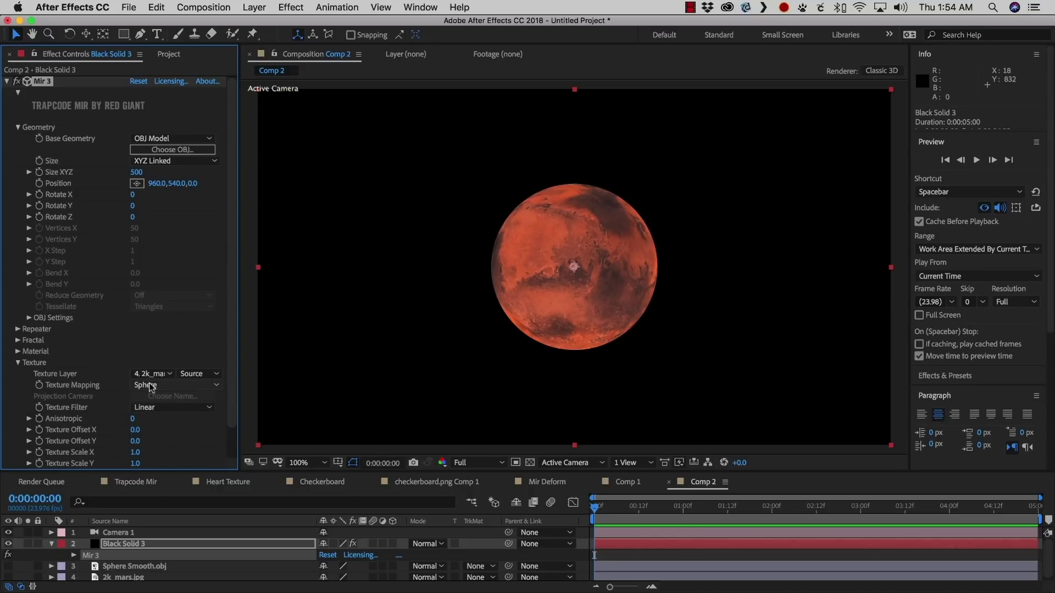
{"action": "left_click", "coordinate": [151, 387]}
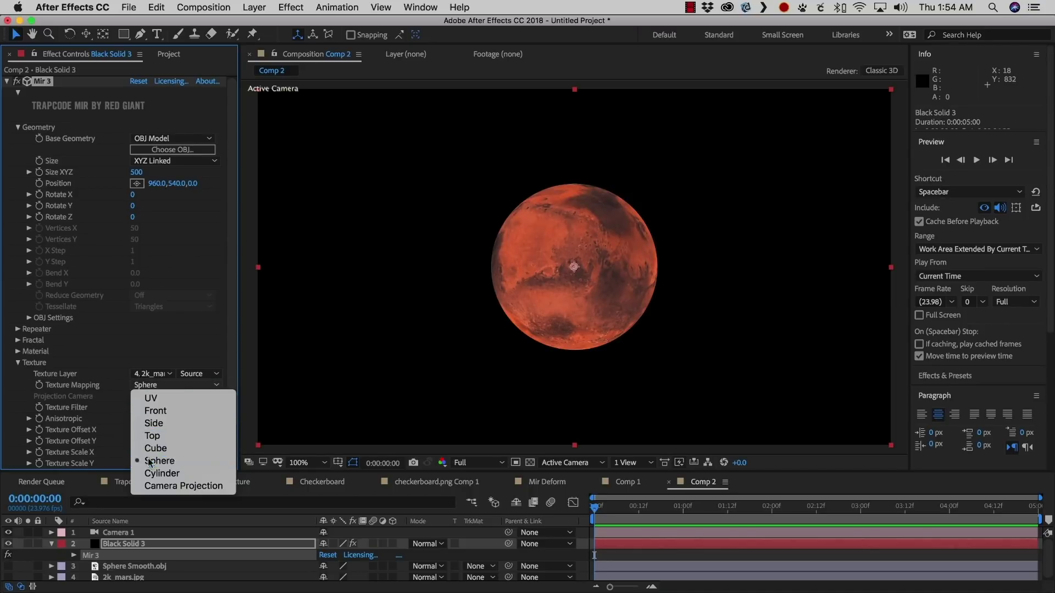
{"action": "left_click", "coordinate": [295, 389]}
Move the camera closer to the Mars-textured sphere and orbit around it to view another side.
{"action": "key", "text": "c"}
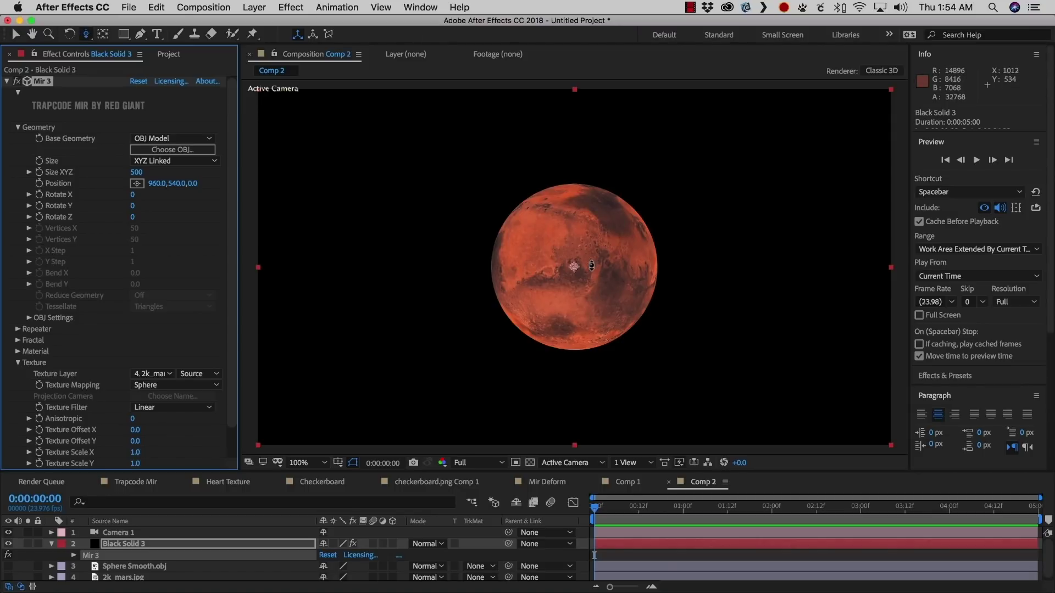
{"action": "key", "text": "c"}
{"action": "left_click_drag", "start_coordinate": [592, 266], "coordinate": [735, 208]}
{"action": "left_click_drag", "start_coordinate": [665, 231], "coordinate": [641, 266]}
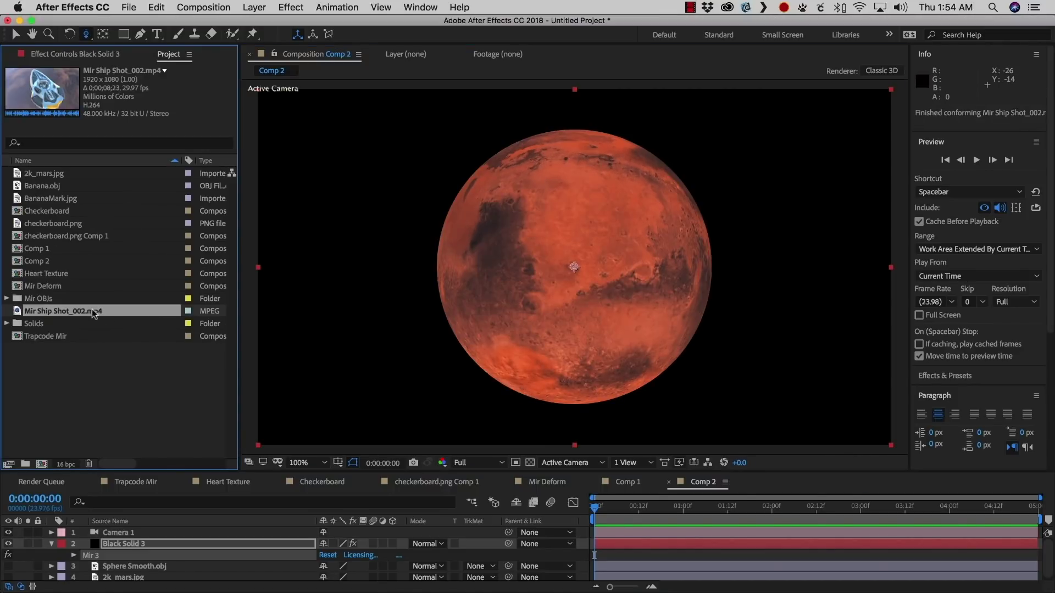
Open the Mir Ship Shot_002.mp4 footage from the project for viewing.
{"action": "double_click", "coordinate": [91, 310]}
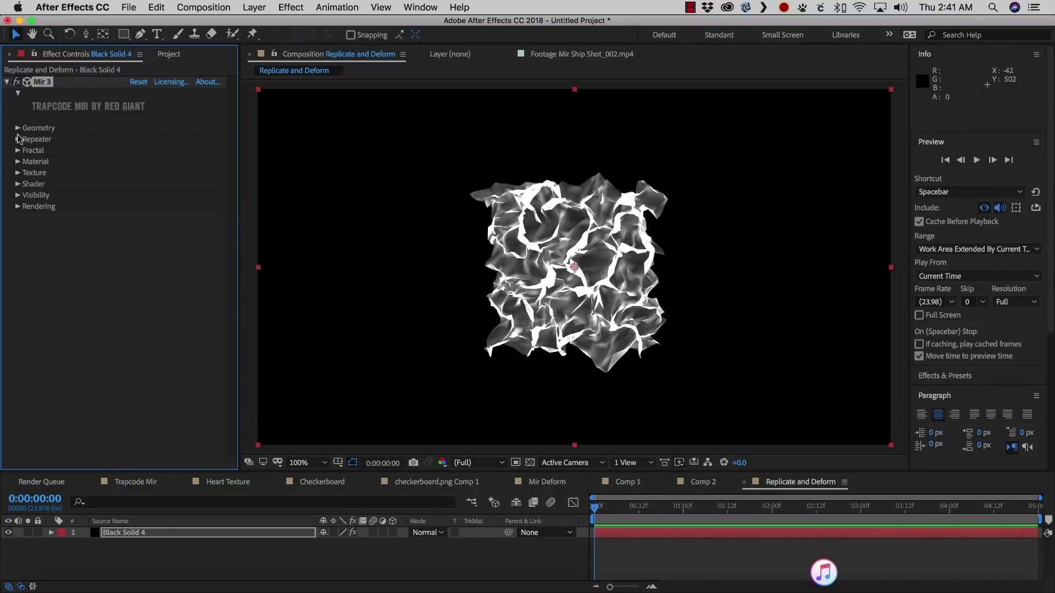
Choose the Sphere Array model as the OBJ base geometry for Black Solid 4's Mir 3 effect.
{"action": "left_click", "coordinate": [18, 128]}
{"action": "left_click", "coordinate": [164, 152]}
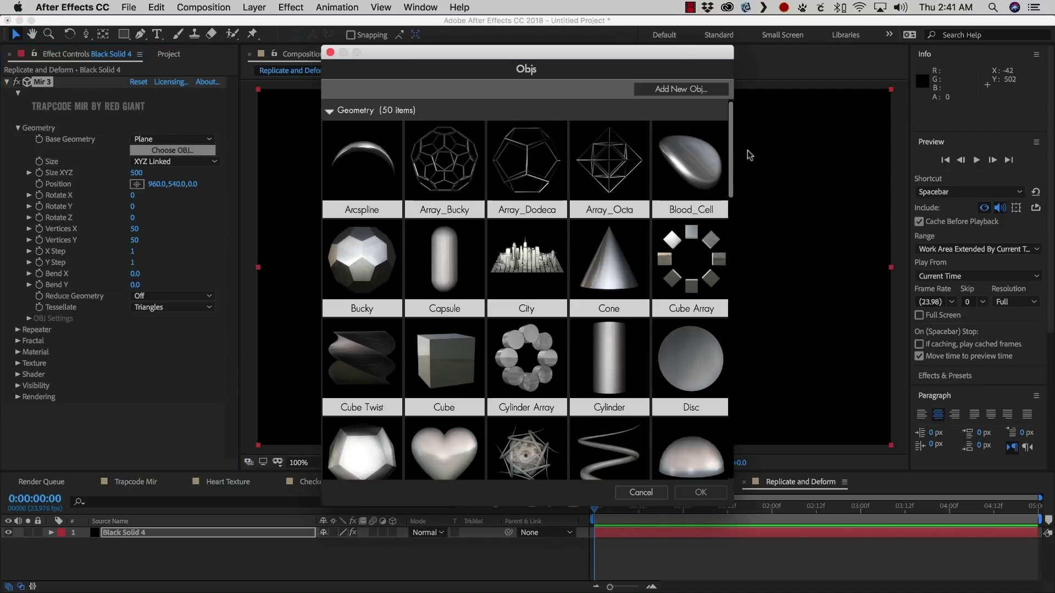
{"action": "left_click_drag", "start_coordinate": [734, 159], "coordinate": [721, 311]}
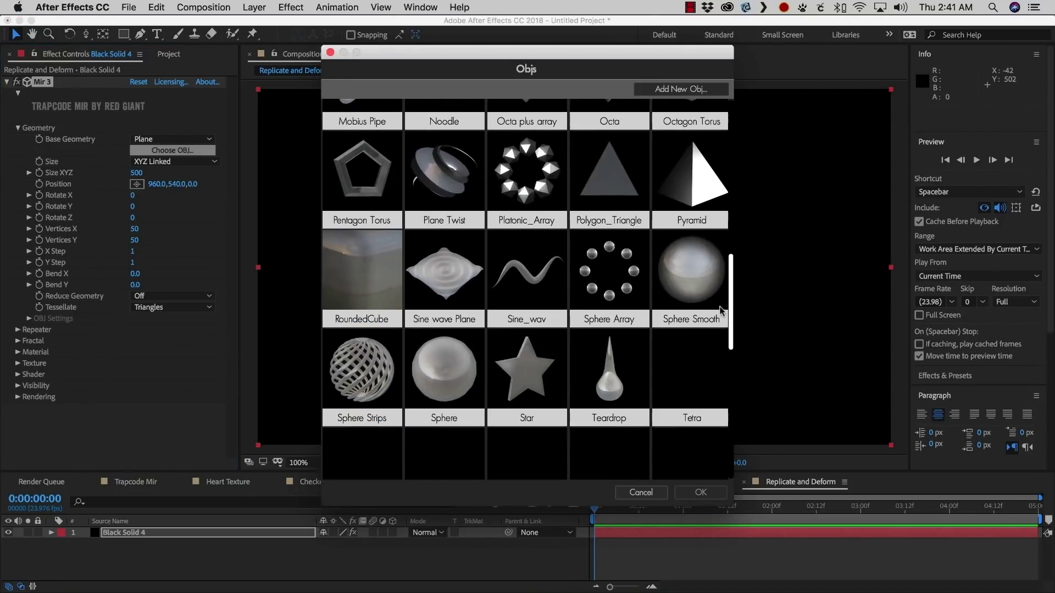
{"action": "left_click", "coordinate": [620, 268]}
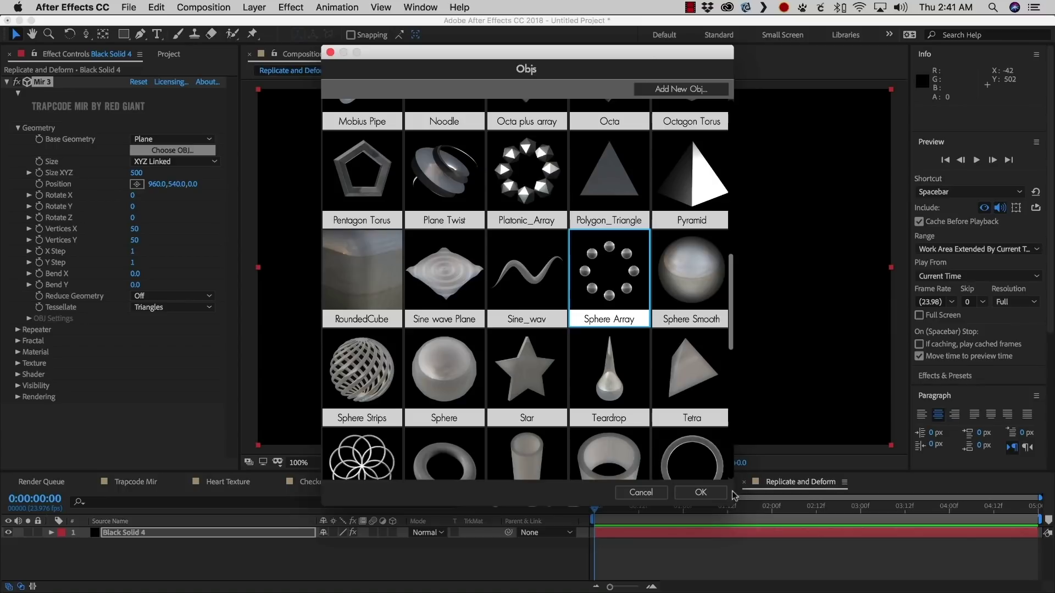
{"action": "left_click", "coordinate": [713, 492]}
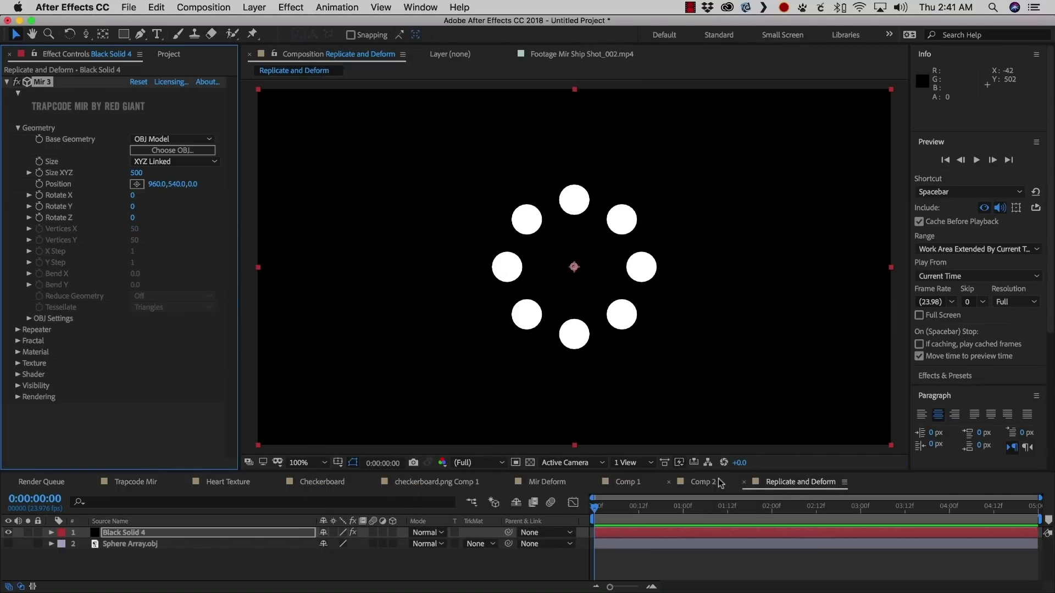
Add a point light to the Replicate and Deform composition and move it along its X axis, away from the sphere ring.
{"action": "left_click", "coordinate": [244, 7]}
{"action": "mouse_move", "coordinate": [248, 23]}
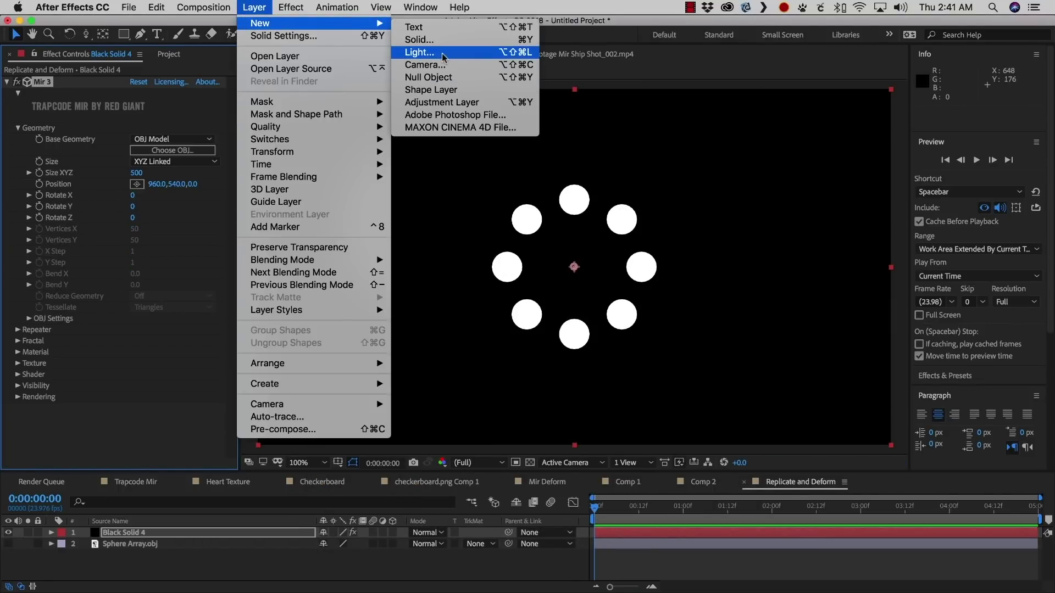
{"action": "left_click", "coordinate": [442, 57]}
{"action": "left_click", "coordinate": [543, 476]}
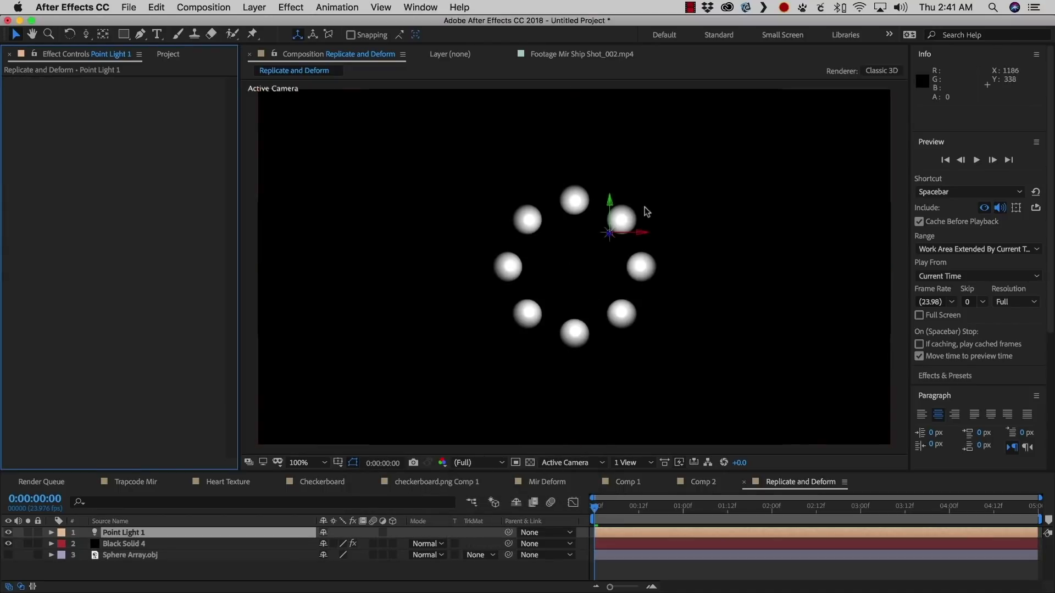
{"action": "left_click_drag", "start_coordinate": [643, 234], "coordinate": [751, 234]}
Set Black Solid 4's Repeater Instances to 10 and its geometry Rotate X to 90.
{"action": "left_click", "coordinate": [106, 542]}
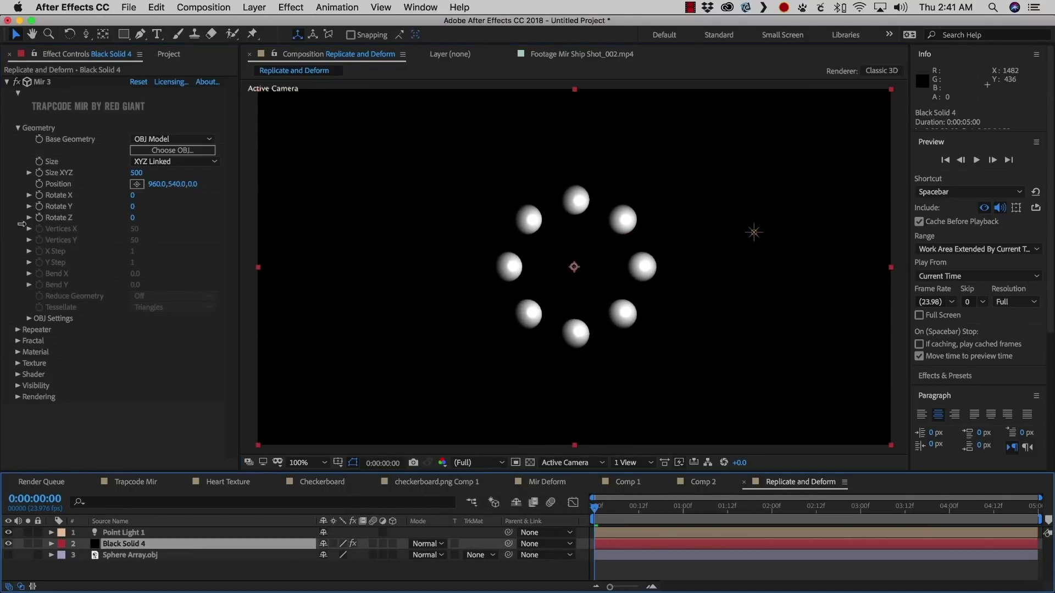
{"action": "left_click", "coordinate": [19, 331]}
{"action": "left_click", "coordinate": [132, 342]}
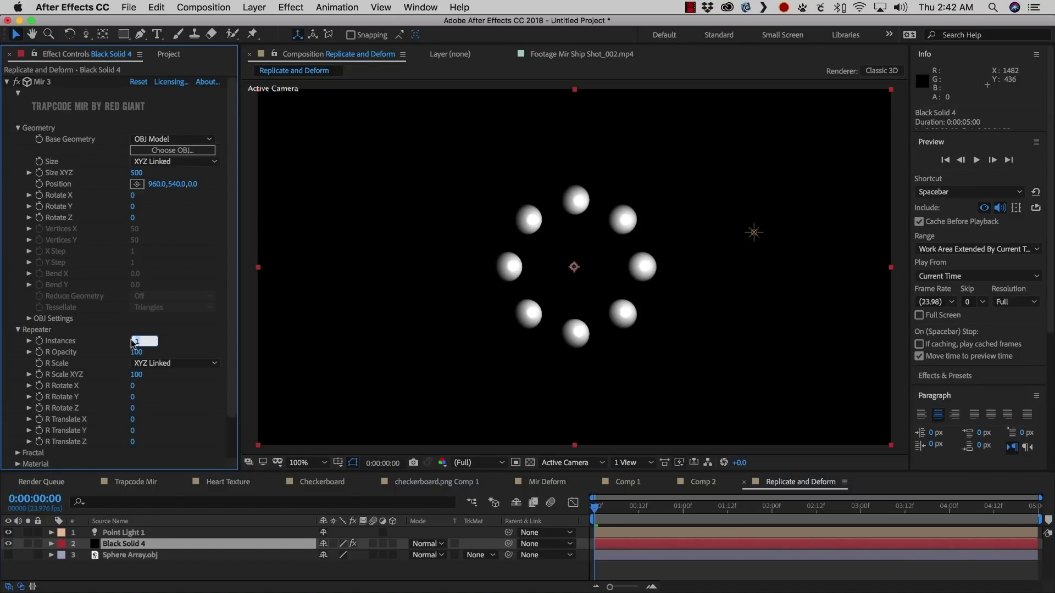
{"action": "key", "text": "Return"}
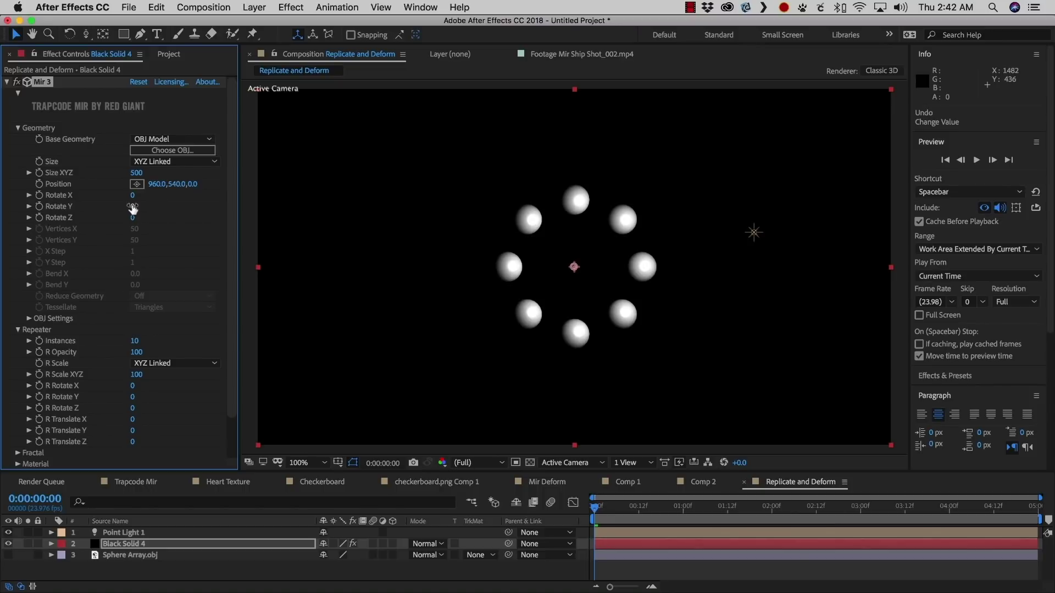
{"action": "left_click", "coordinate": [133, 198]}
{"action": "type", "text": "90"}
{"action": "key", "text": "Return"}
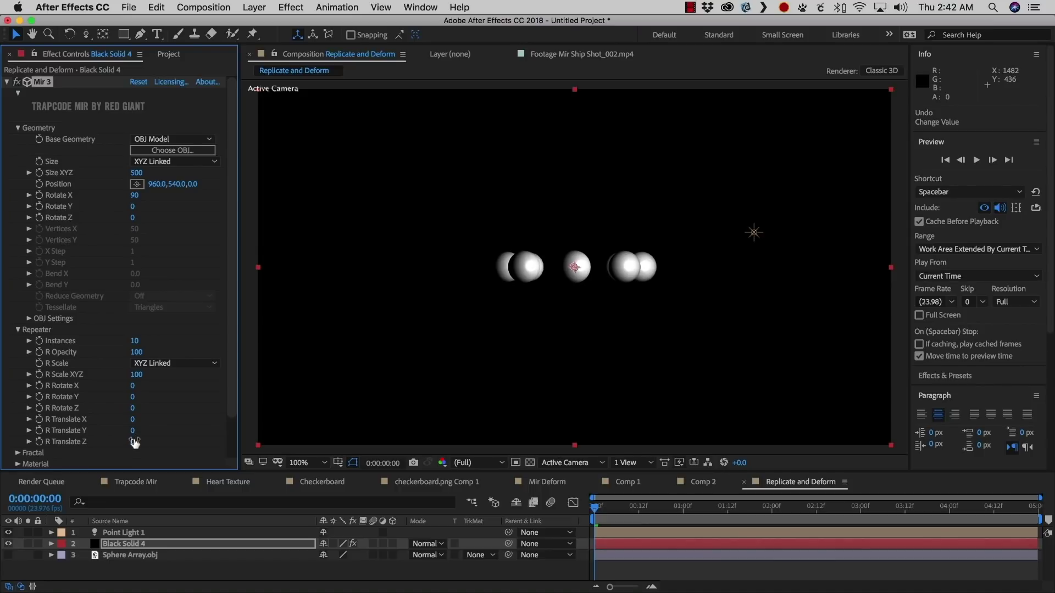
Stack and twist the copies with Position Y 856, R Rotate X -1, Y 1, Z 78 and R Translate X 22, Y 18, Z 120.
{"action": "left_click_drag", "start_coordinate": [137, 439], "coordinate": [222, 438]}
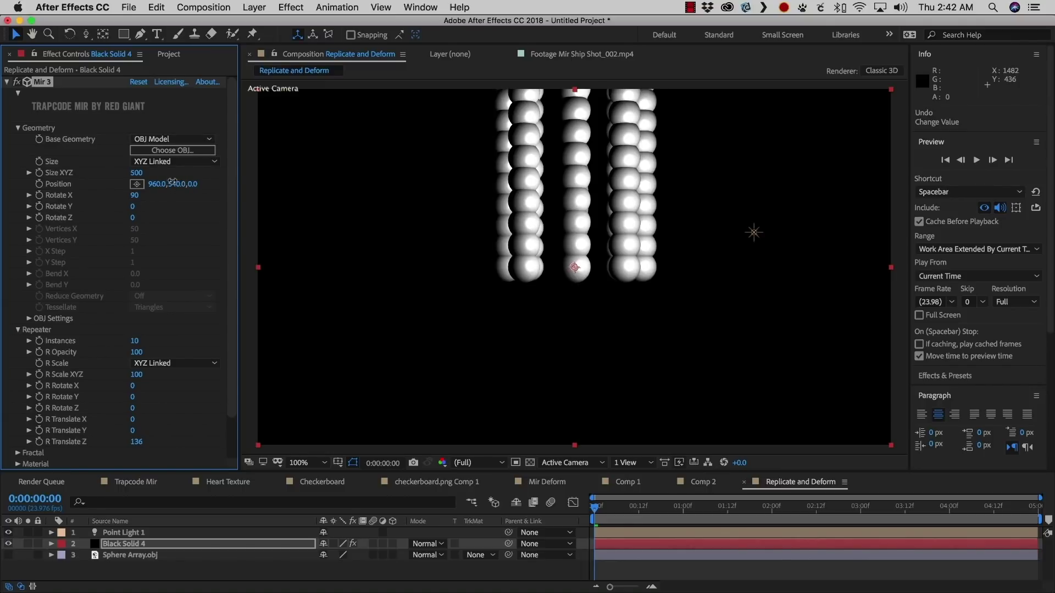
{"action": "left_click_drag", "start_coordinate": [172, 181], "coordinate": [382, 180]}
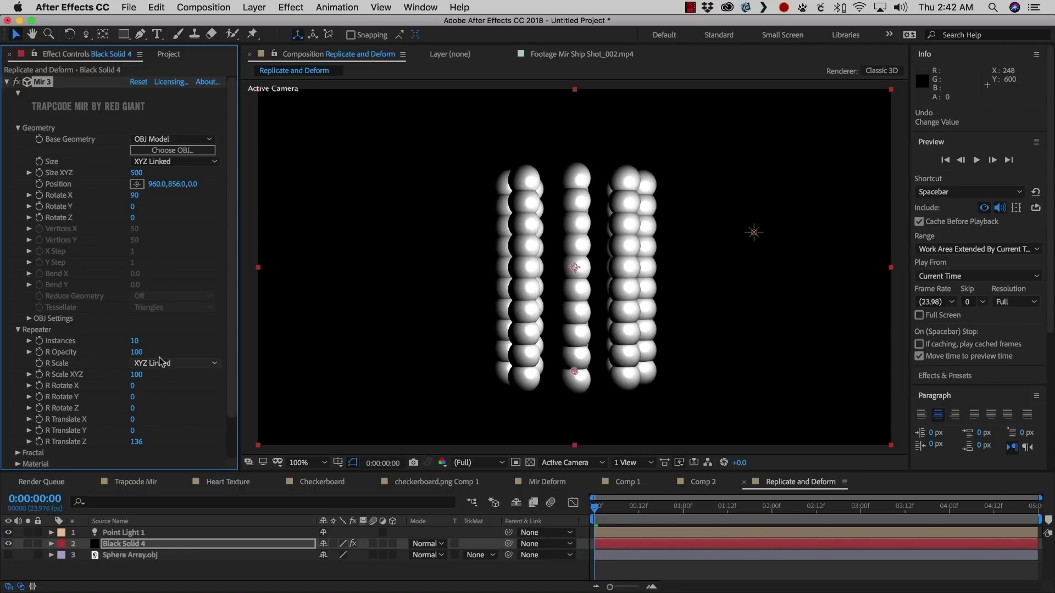
{"action": "left_click_drag", "start_coordinate": [136, 386], "coordinate": [44, 398]}
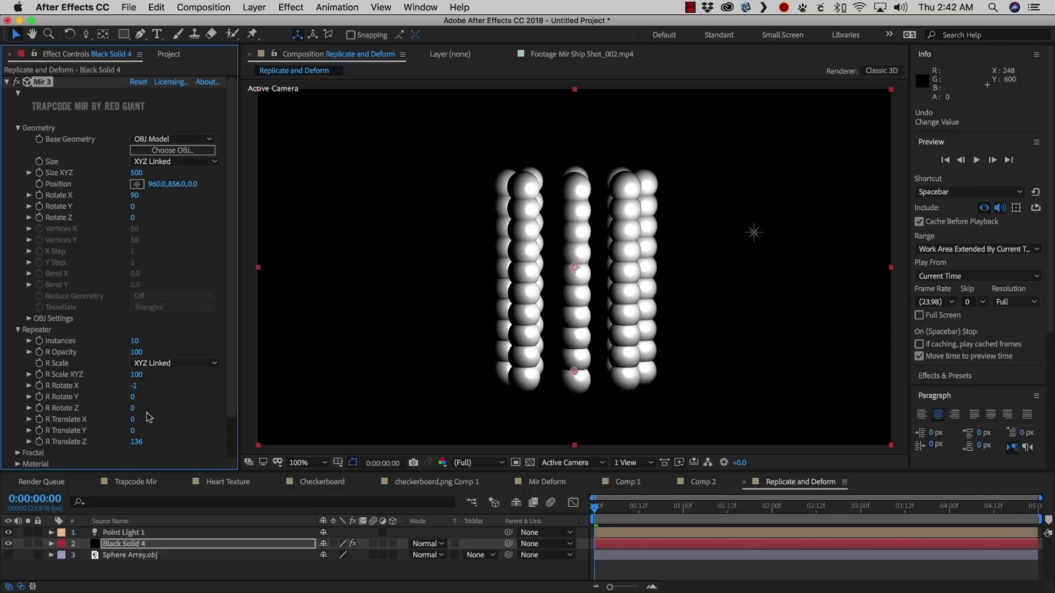
{"action": "left_click_drag", "start_coordinate": [131, 397], "coordinate": [133, 445]}
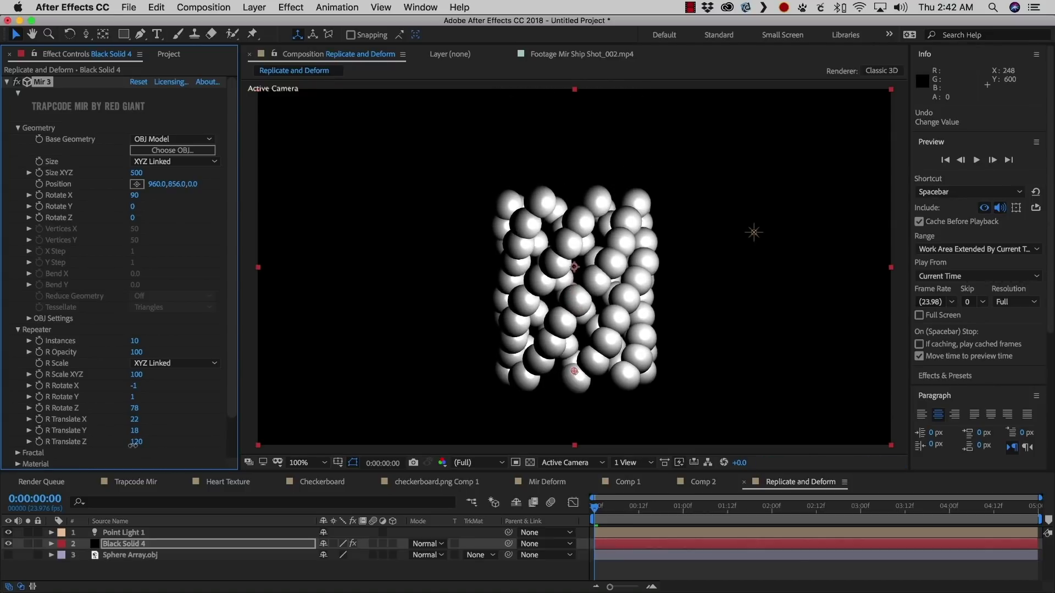
Set the Repeater Instances to 20 and lower the sphere column to Position Y 1073.
{"action": "left_click", "coordinate": [133, 341]}
{"action": "type", "text": "20"}
{"action": "key", "text": "Return"}
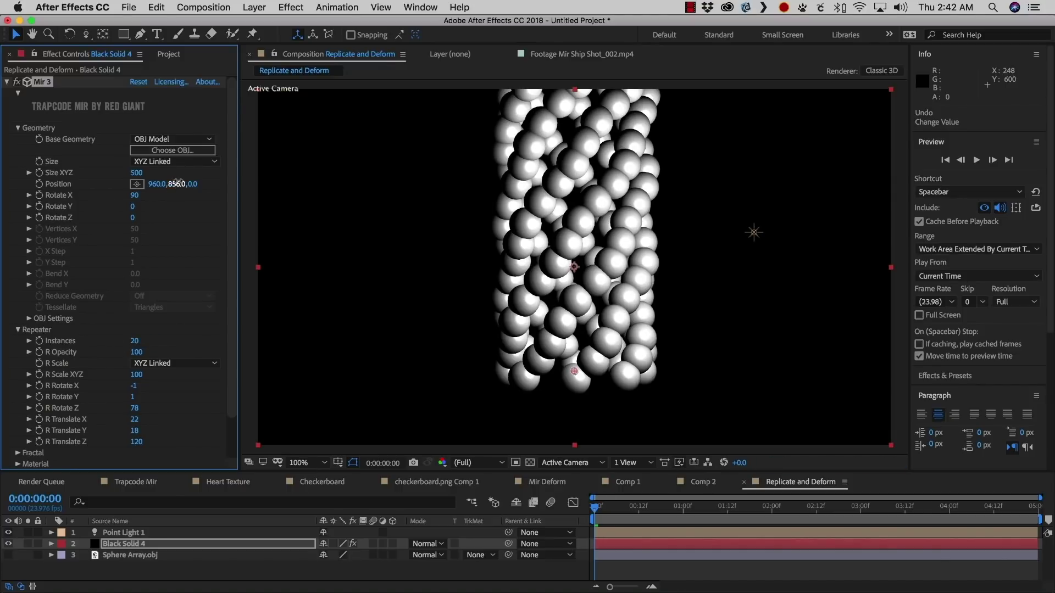
{"action": "left_click_drag", "start_coordinate": [173, 184], "coordinate": [305, 197]}
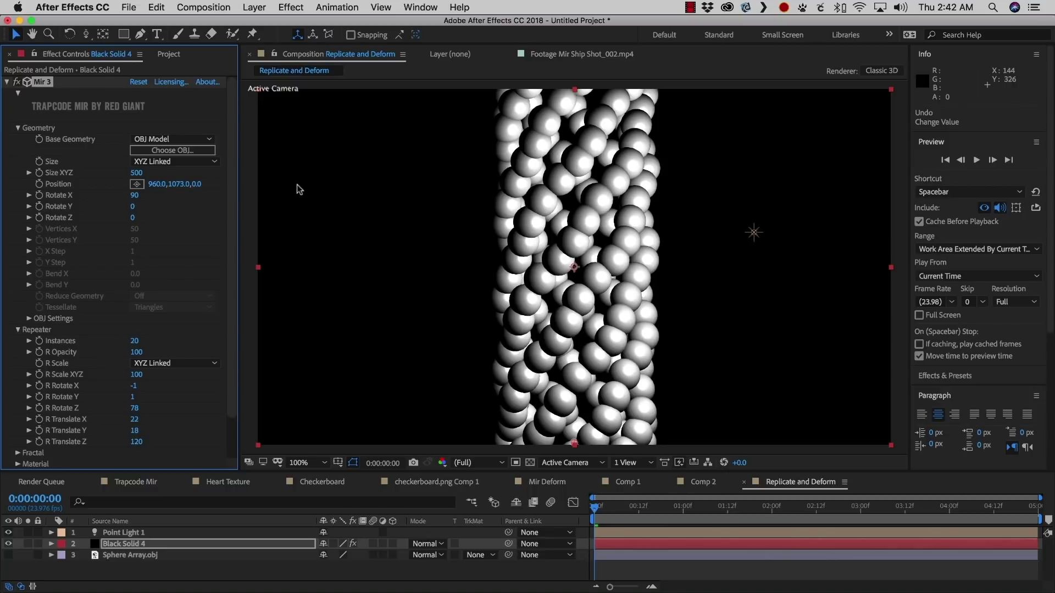
Deform the repeated spheres by setting the Fractal Amplitude to 44.
{"action": "scroll", "coordinate": [155, 395], "scroll_direction": "down", "scroll_amount": 3}
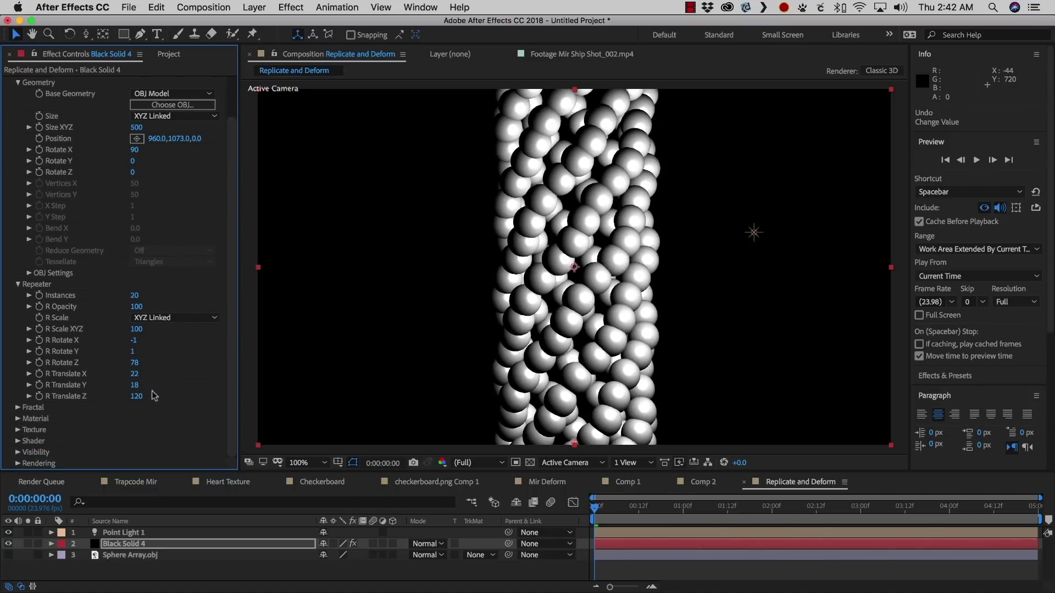
{"action": "left_click", "coordinate": [18, 407]}
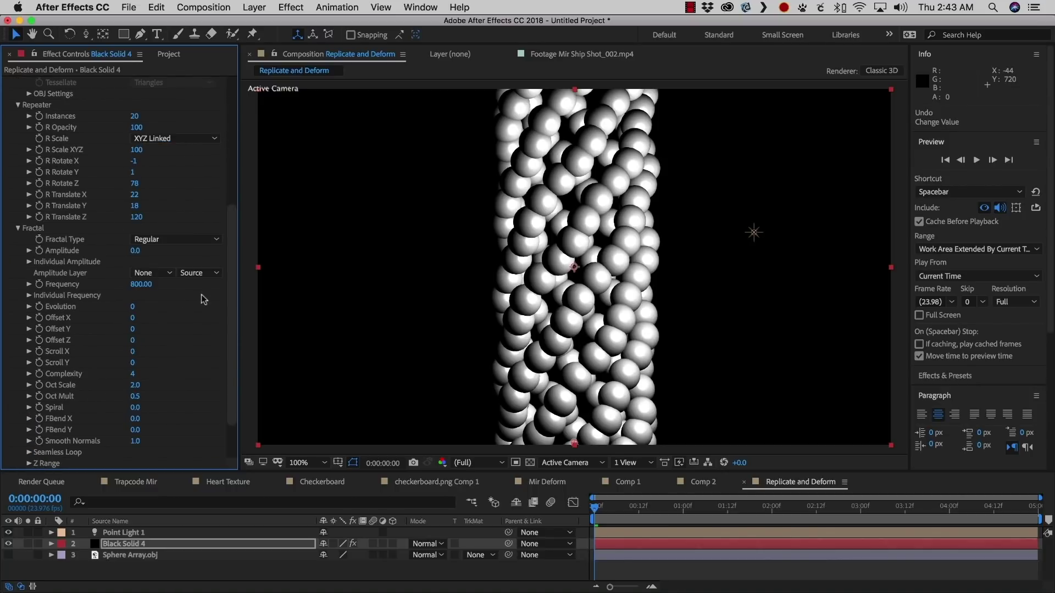
{"action": "mouse_move", "coordinate": [159, 253]}
{"action": "left_mouse_down"}
{"action": "mouse_move", "coordinate": [146, 256]}
{"action": "mouse_move", "coordinate": [174, 252]}
{"action": "left_mouse_up"}
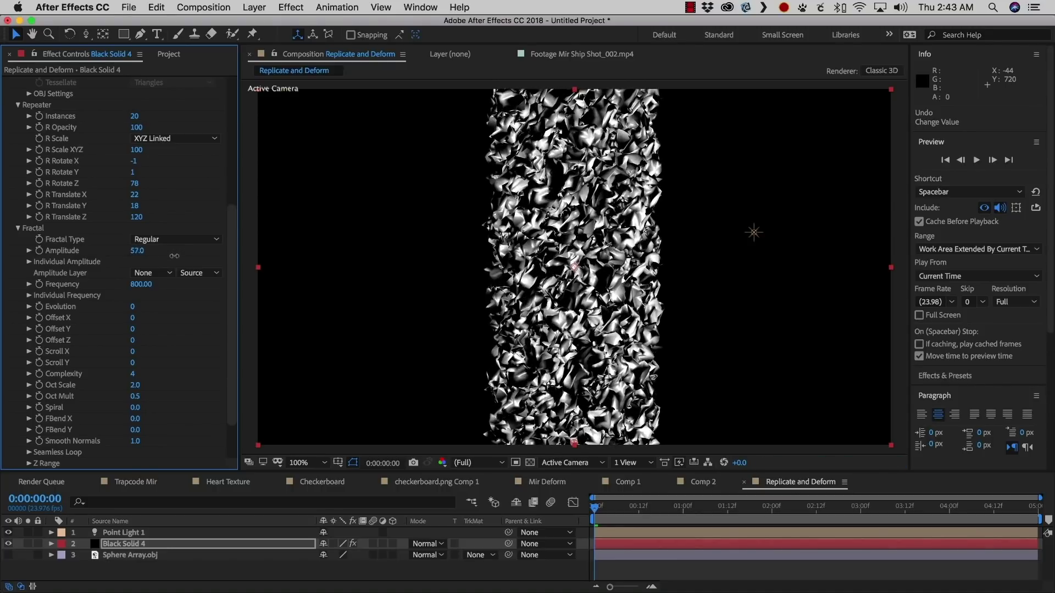
Add a camera to the composition and maneuver it to look down the inside of the deformed tunnel.
{"action": "left_click", "coordinate": [248, 7]}
{"action": "left_click", "coordinate": [434, 66]}
{"action": "key", "text": "Return"}
{"action": "key", "text": "c"}
{"action": "left_click_drag", "start_coordinate": [577, 267], "coordinate": [432, 445]}
Set the Fractal Frequency of Black Solid 4's Mir 3 effect to 531.
{"action": "left_click", "coordinate": [136, 555]}
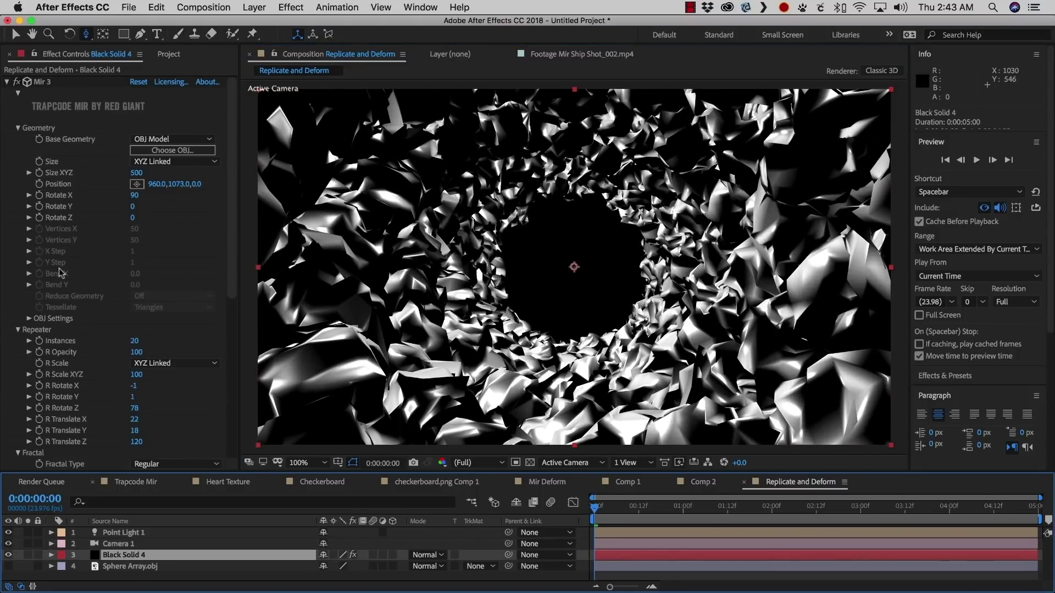
{"action": "scroll", "coordinate": [78, 343], "scroll_direction": "down", "scroll_amount": 6}
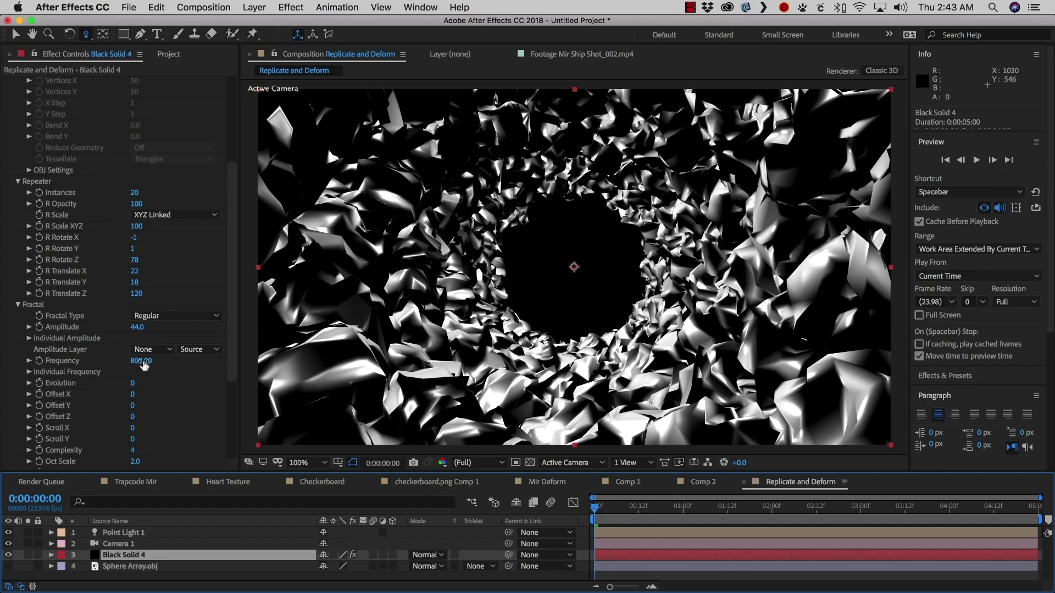
{"action": "left_click_drag", "start_coordinate": [144, 365], "coordinate": [6, 392]}
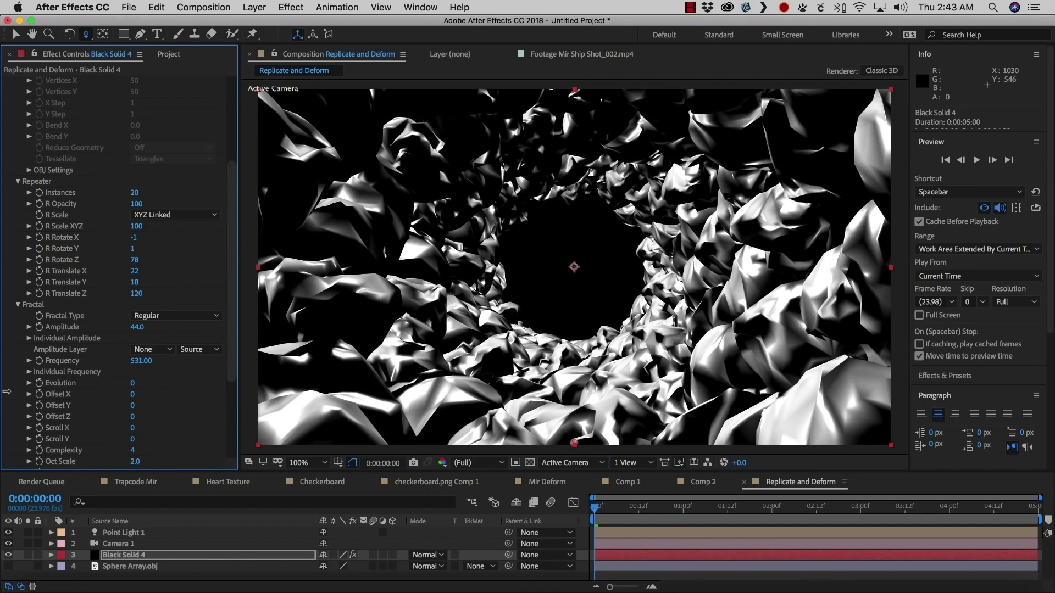
Drive the Fractal Evolution with the expression time*50 and preview the animation.
{"action": "left_click", "coordinate": [39, 384], "text": "alt"}
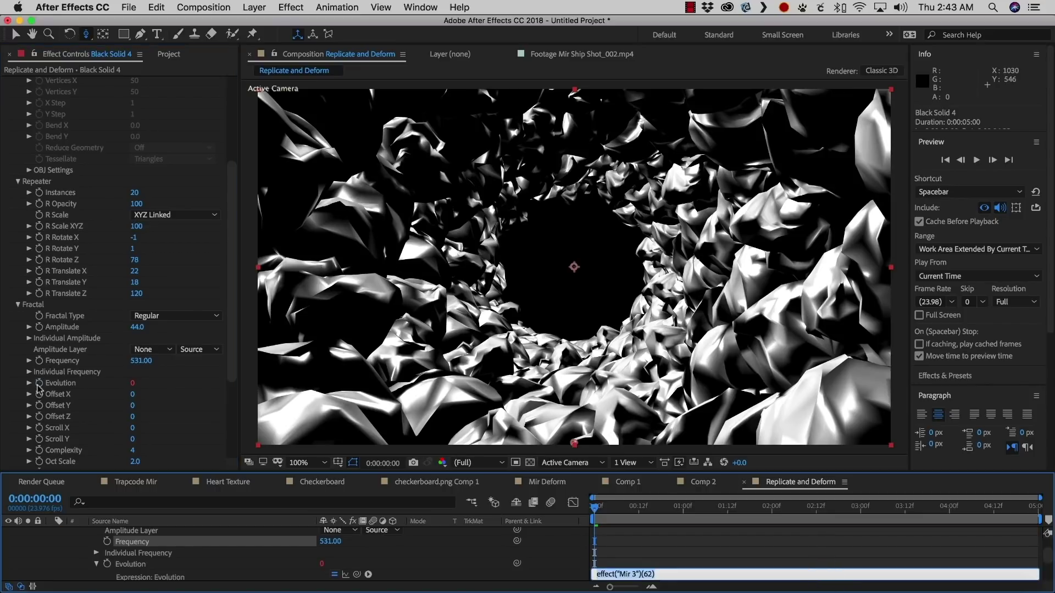
{"action": "type", "text": "time*50"}
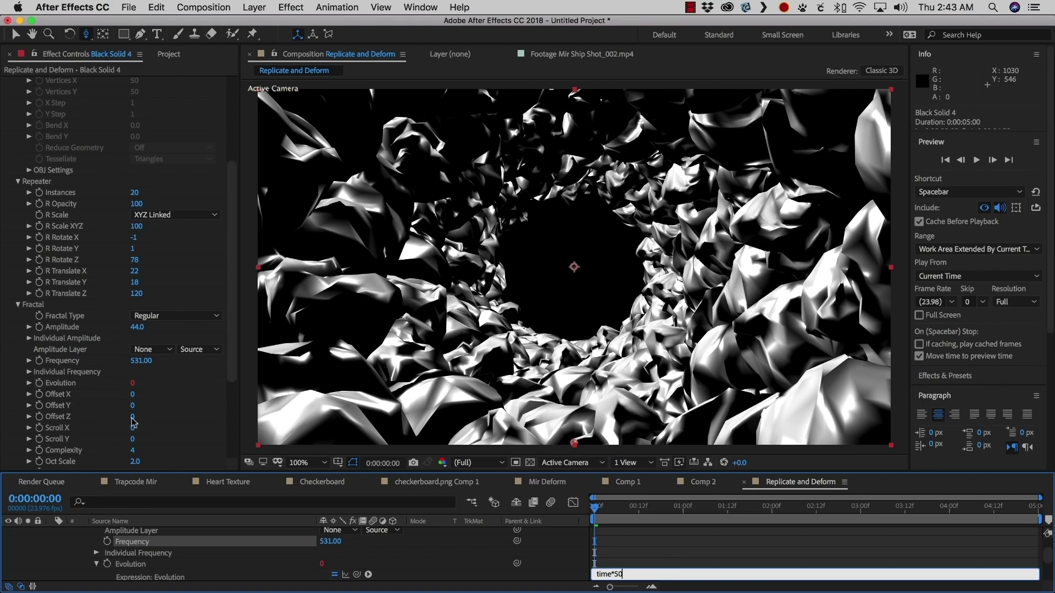
{"action": "left_click", "coordinate": [476, 551]}
{"action": "key", "text": "space"}
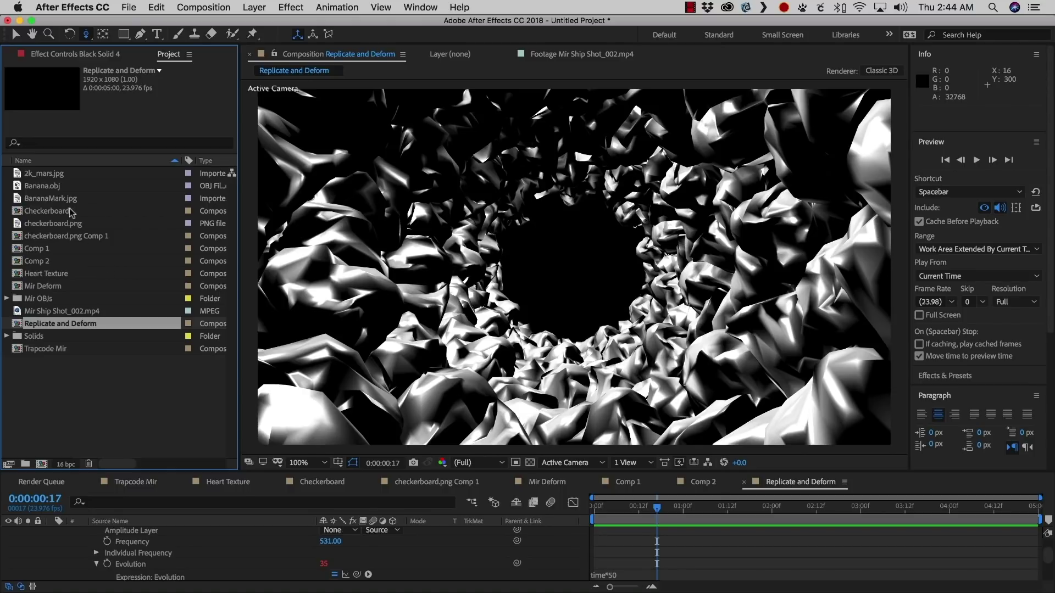
Open the footage import dialog and select Synchronized Bananas.mp4 in the exports folder.
{"action": "double_click", "coordinate": [65, 397]}
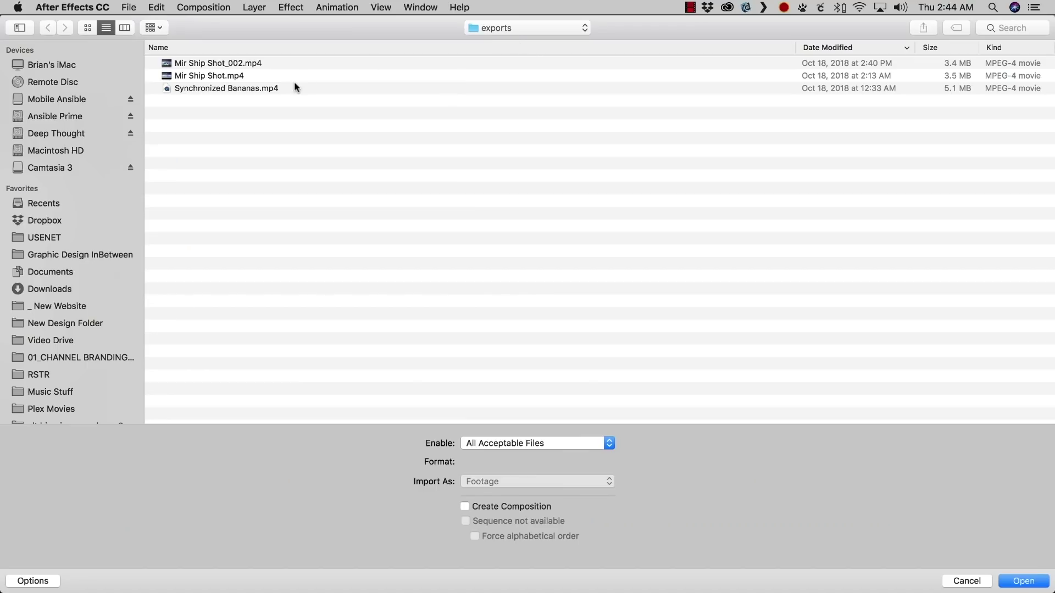
{"action": "left_click", "coordinate": [282, 87]}
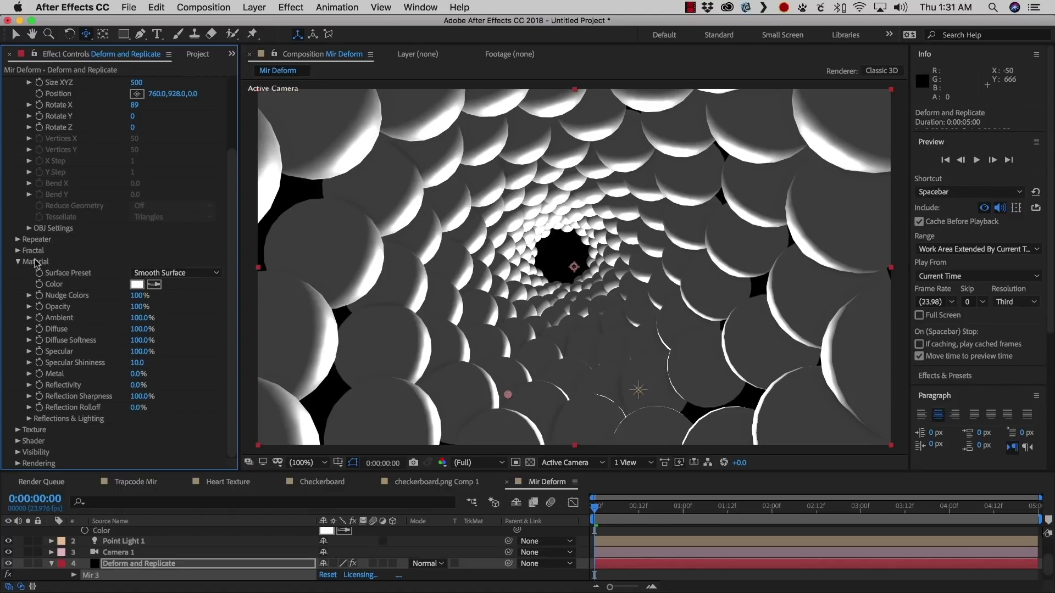
Set the Deform and Replicate layer's Surface Preset to Wireframe and dolly the camera along the sphere tunnel.
{"action": "left_click", "coordinate": [155, 275]}
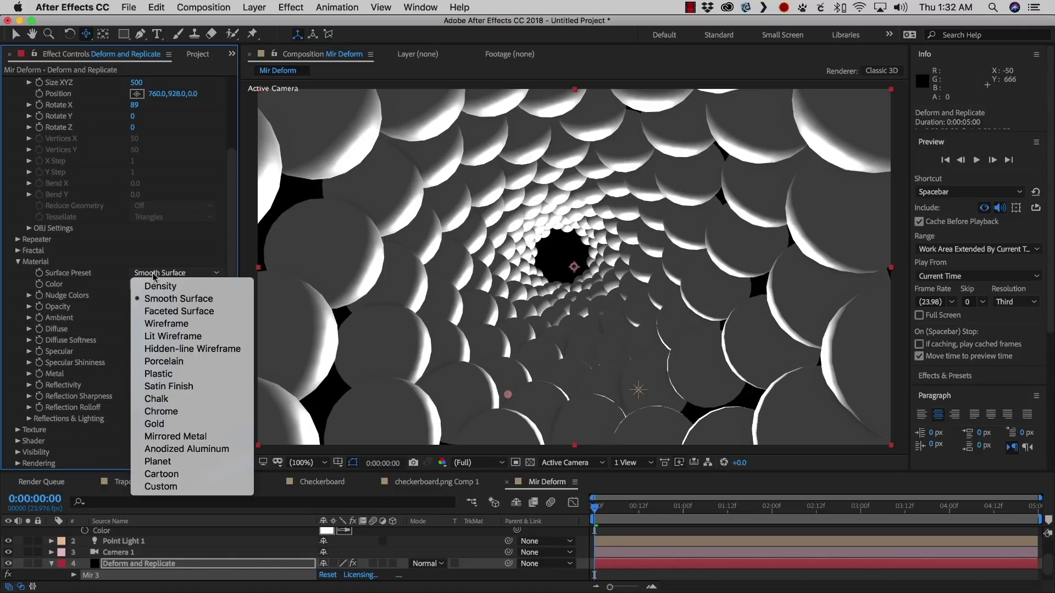
{"action": "left_click", "coordinate": [153, 325]}
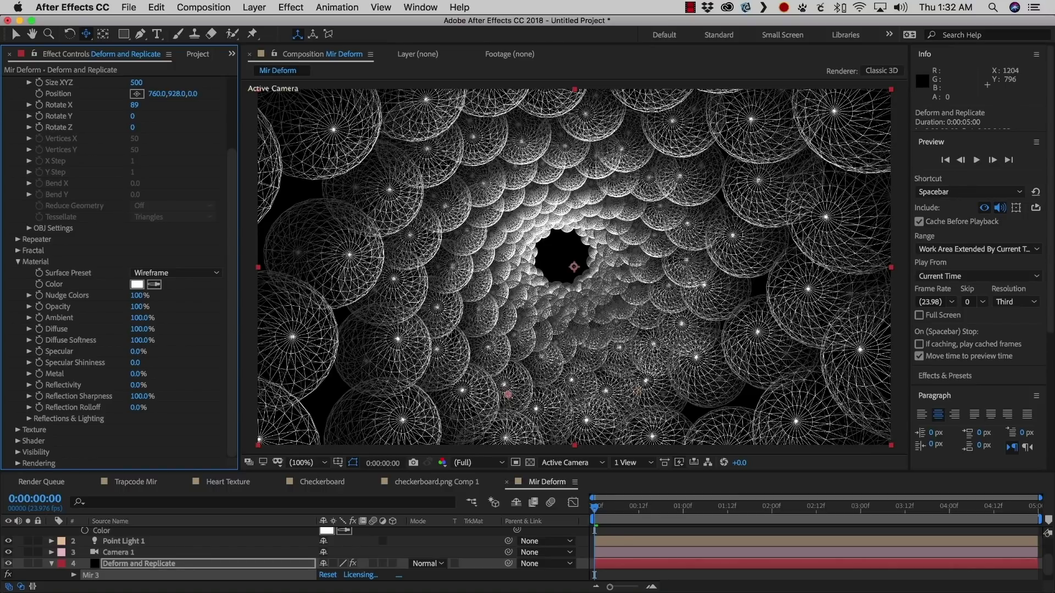
{"action": "left_click", "coordinate": [568, 273]}
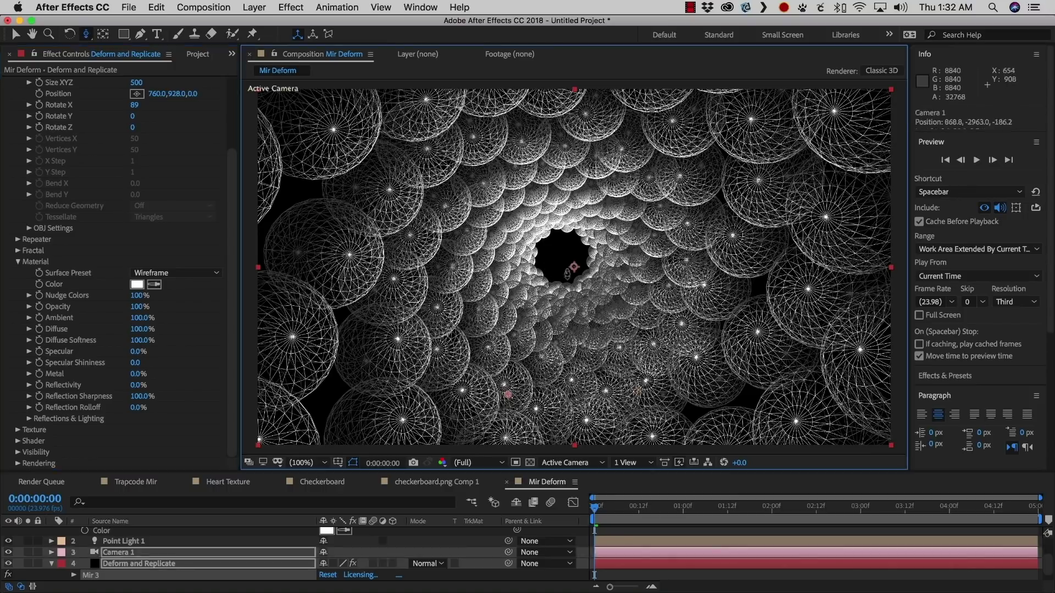
{"action": "left_click_drag", "start_coordinate": [568, 273], "coordinate": [597, 189]}
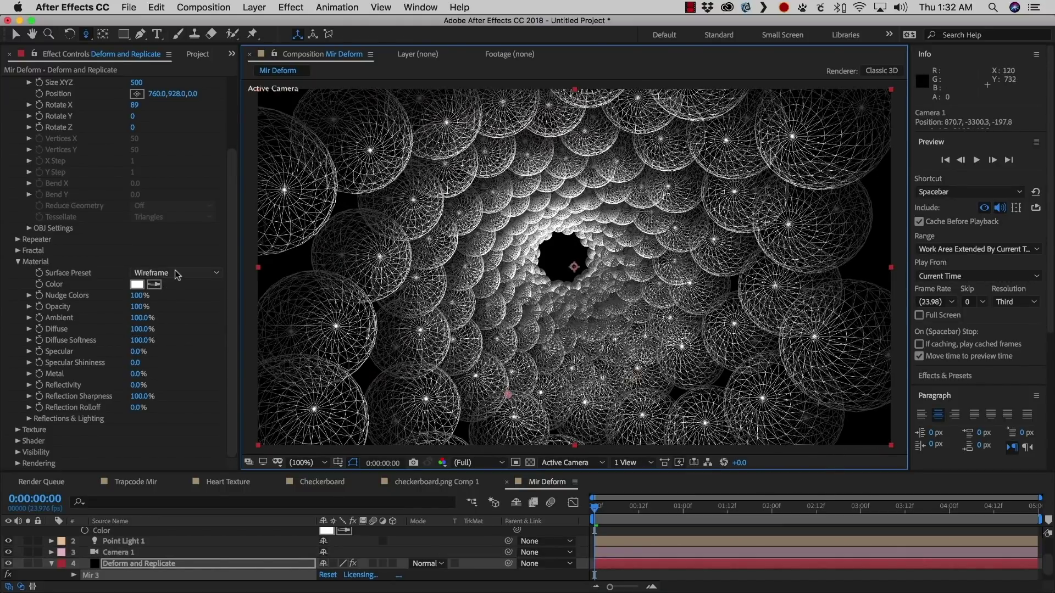
Try the Plastic, Mirrored Metal and Anodized Aluminum surface presets on the Deform and Replicate layer's material.
{"action": "left_click", "coordinate": [175, 273]}
{"action": "left_click", "coordinate": [171, 373]}
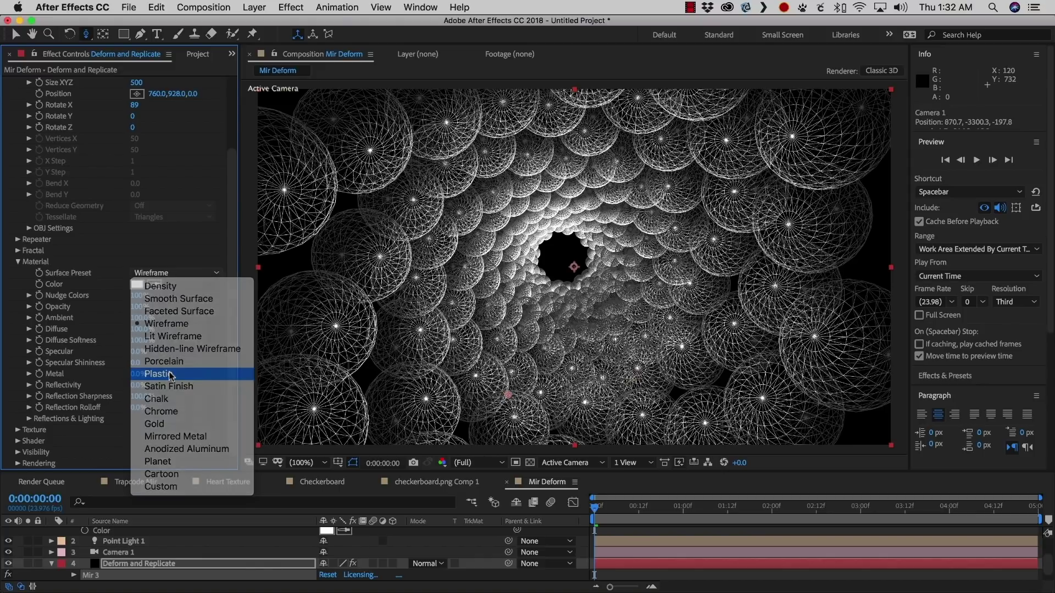
{"action": "left_click", "coordinate": [175, 273]}
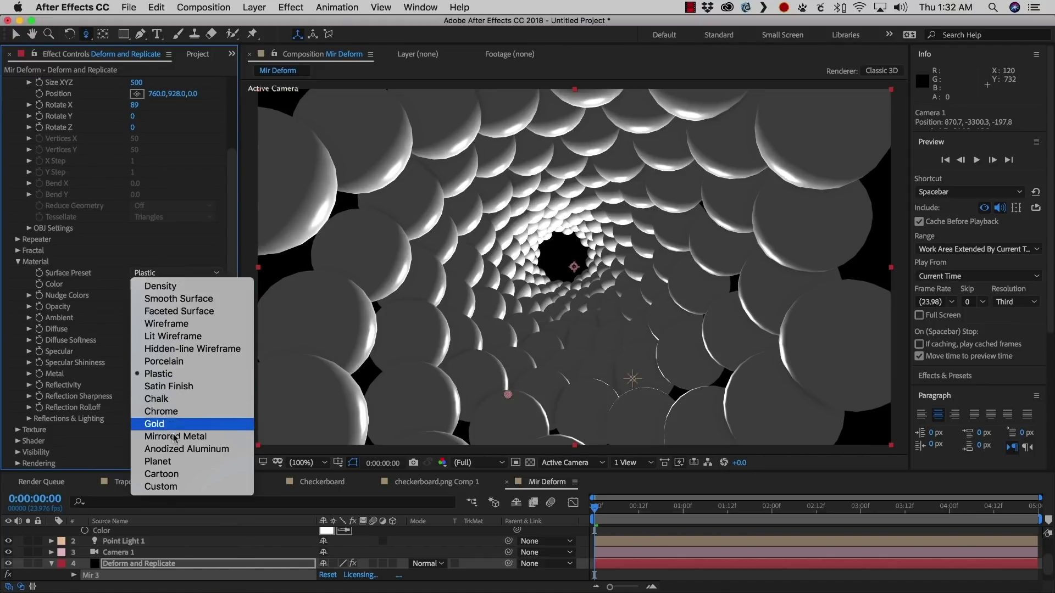
{"action": "left_click", "coordinate": [174, 431]}
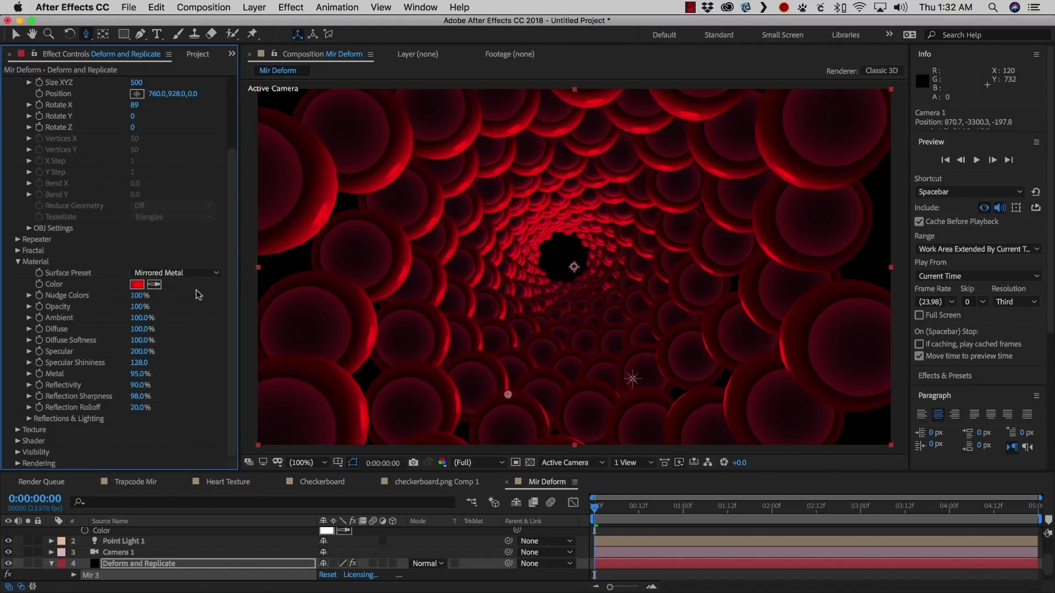
{"action": "left_click", "coordinate": [199, 274]}
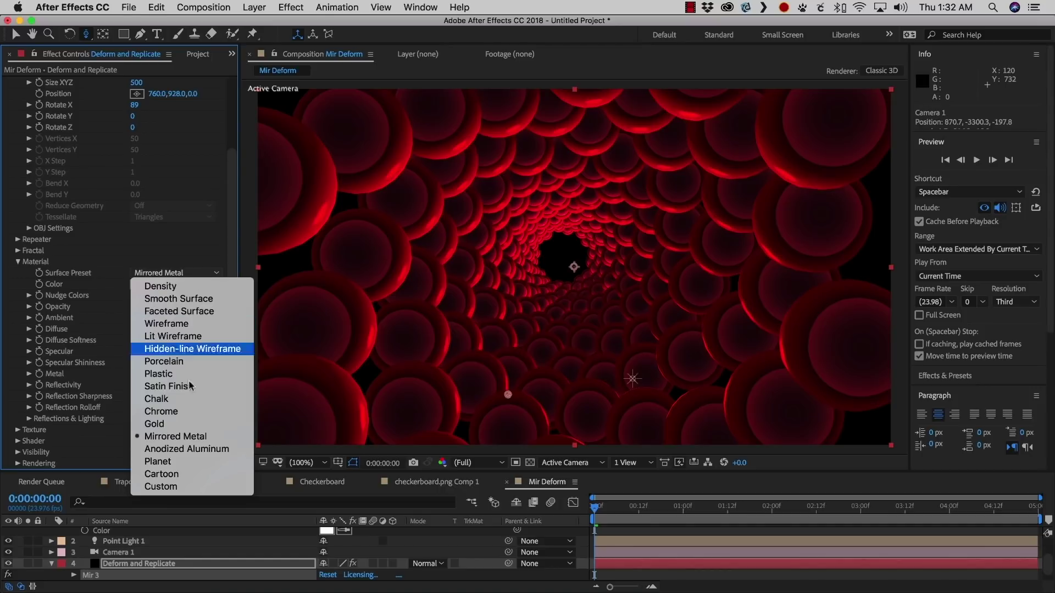
{"action": "left_click", "coordinate": [184, 449]}
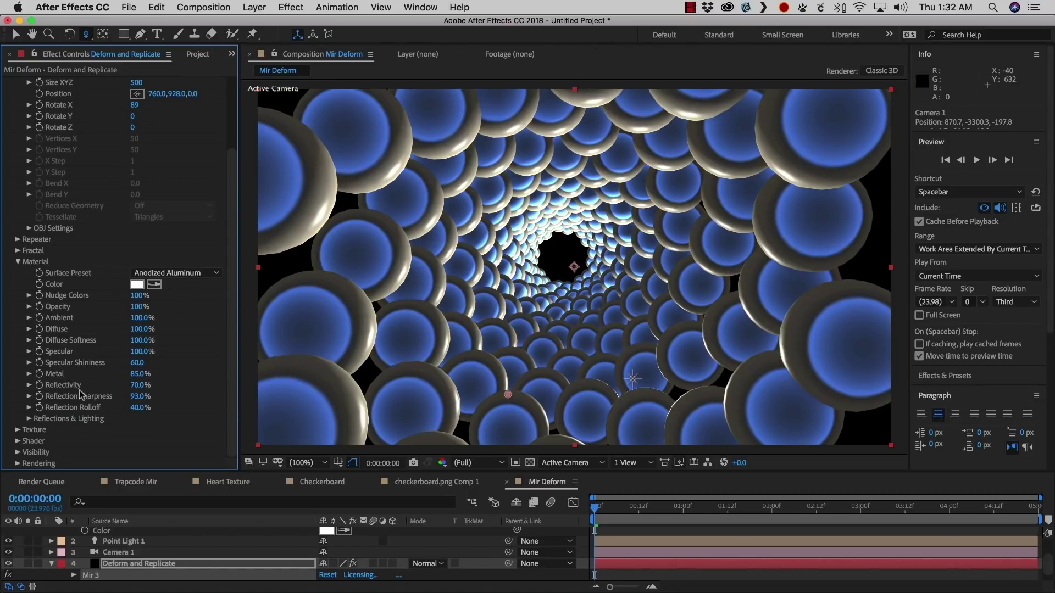
Try a green 18FA58 material color on the Anodized Aluminum spheres and undo the color change.
{"action": "left_click", "coordinate": [137, 284]}
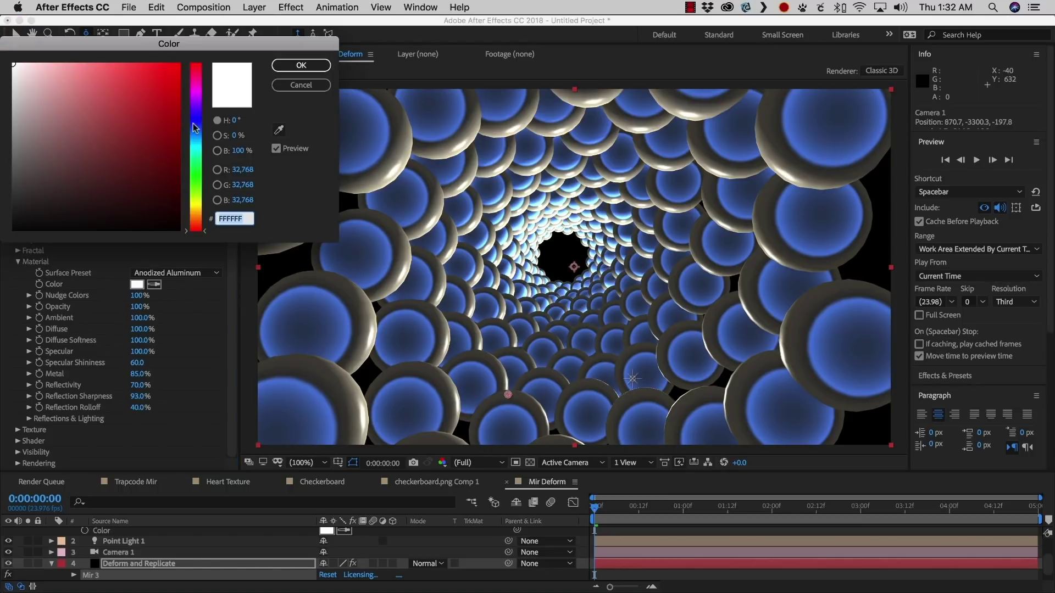
{"action": "left_click", "coordinate": [195, 167]}
{"action": "left_click", "coordinate": [145, 117]}
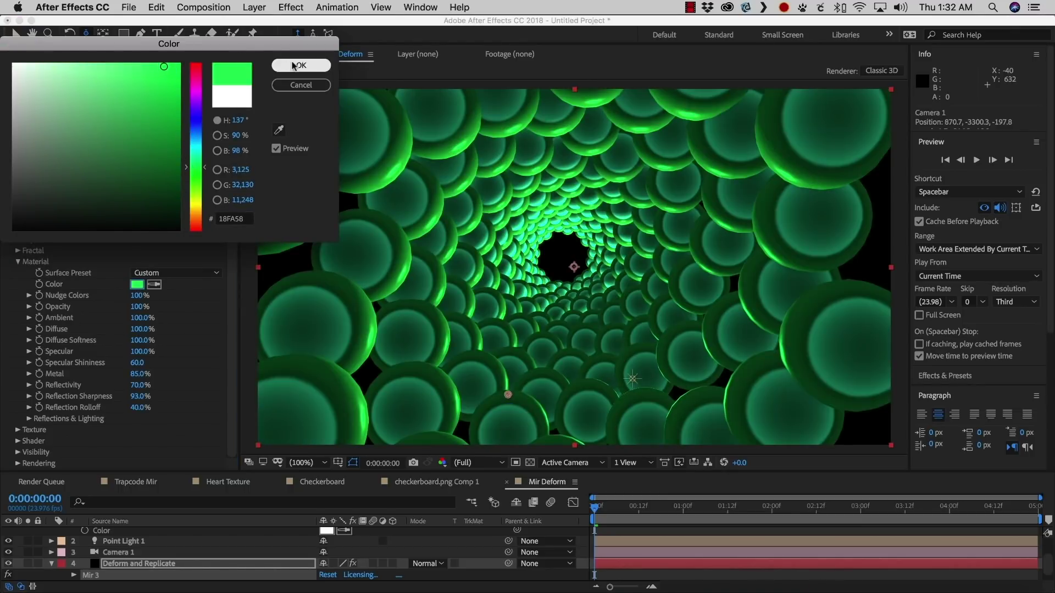
{"action": "left_click", "coordinate": [301, 65]}
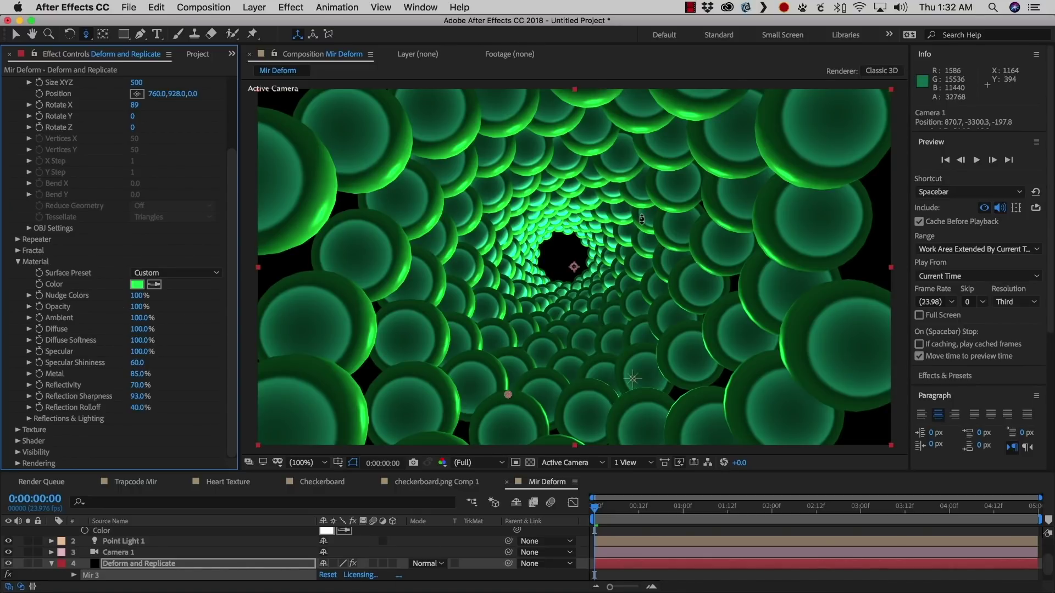
{"action": "key", "text": "super+z"}
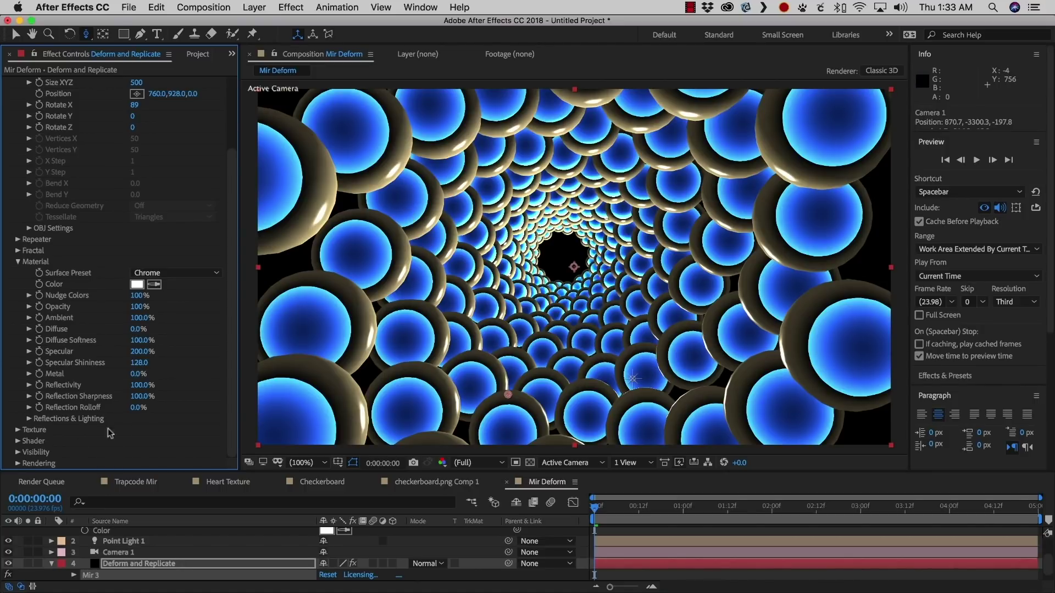
Set the material's reflection Environment Map to Church Interior and move the camera further along the sphere tunnel.
{"action": "left_click", "coordinate": [29, 419]}
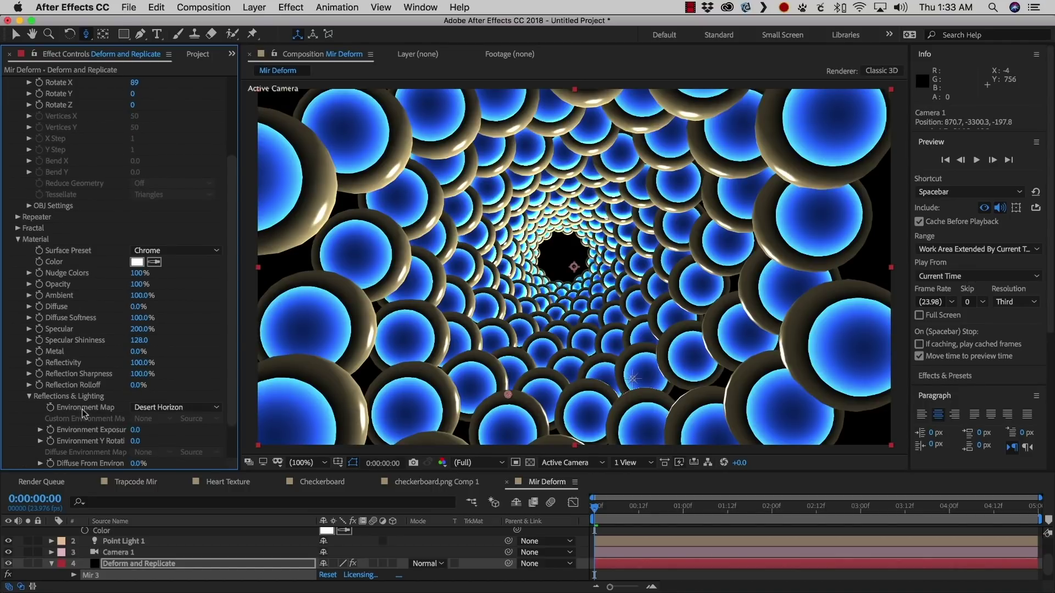
{"action": "left_click", "coordinate": [150, 410]}
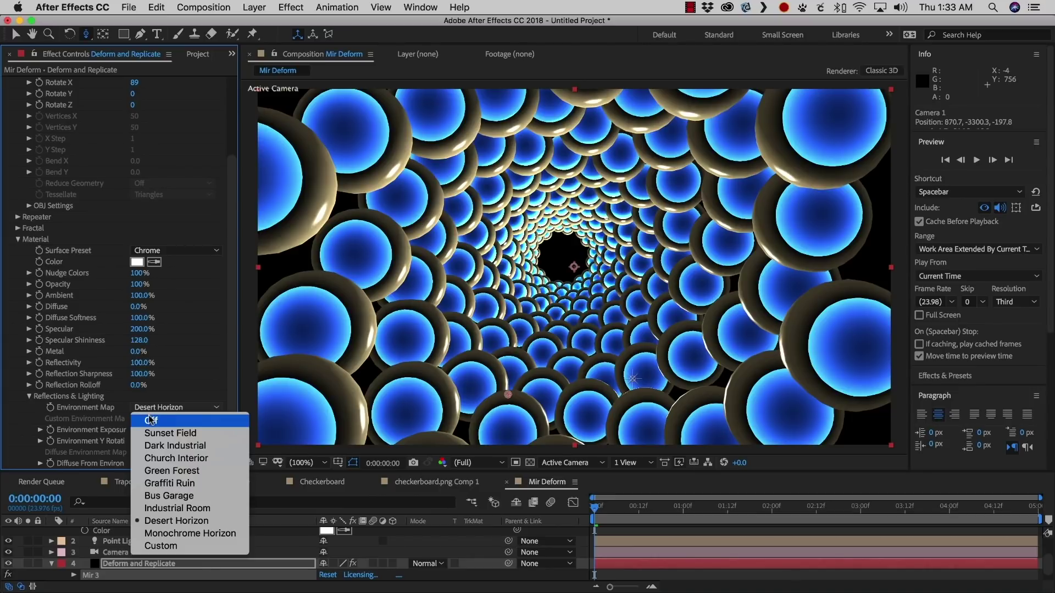
{"action": "left_click", "coordinate": [157, 459]}
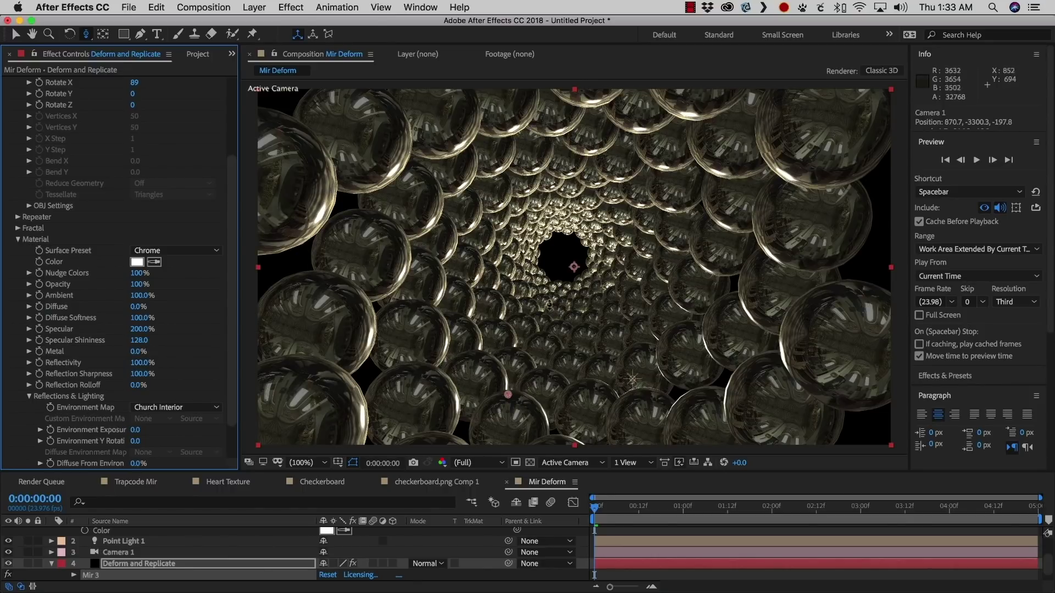
{"action": "left_click_drag", "start_coordinate": [553, 297], "coordinate": [442, 393]}
{"action": "mouse_move", "coordinate": [635, 386]}
{"action": "left_mouse_down"}
{"action": "mouse_move", "coordinate": [665, 441]}
{"action": "mouse_move", "coordinate": [644, 399]}
{"action": "left_mouse_up"}
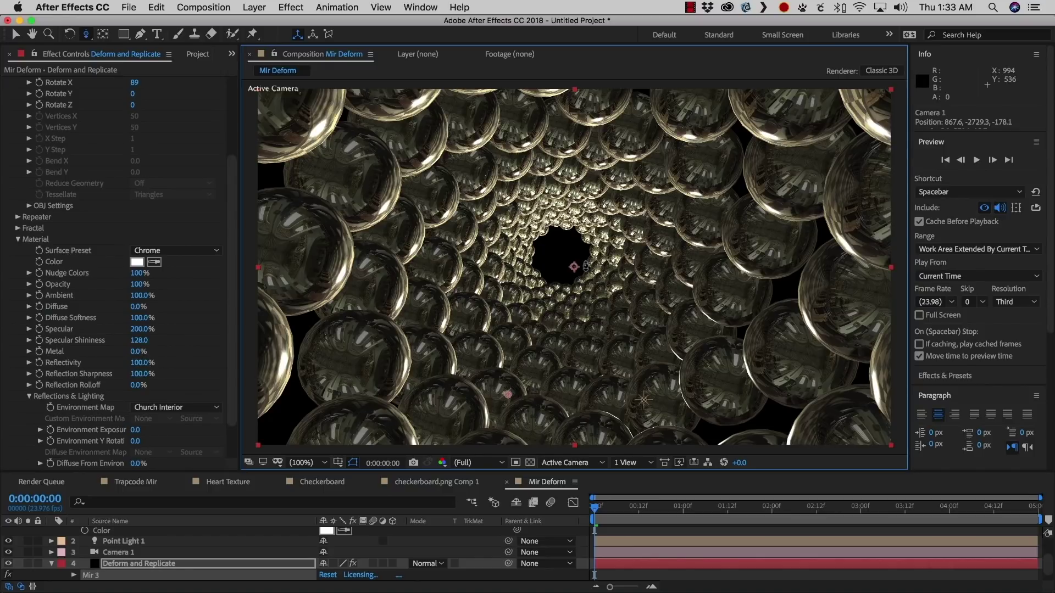